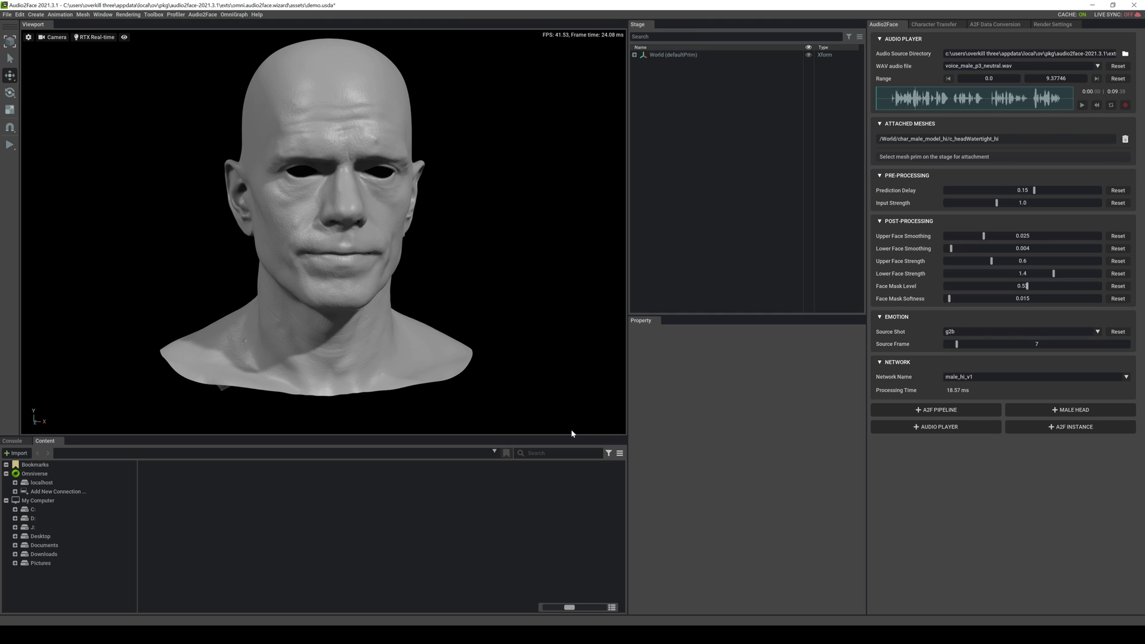
# Switch to the Reallusion forum page in the browser and check the required software versions, including Omniverse Audio2Face 2021.3.0 and iClone 7.92
pyautogui.click(100, 634)
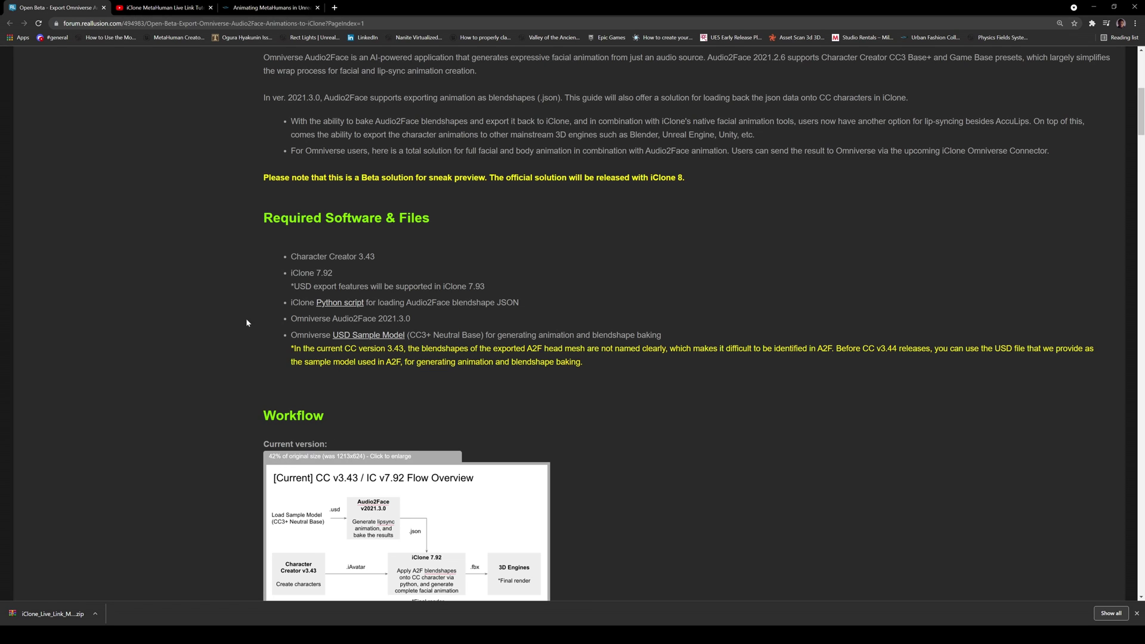
pyautogui.moveTo(287, 321); pyautogui.dragTo(418, 320)
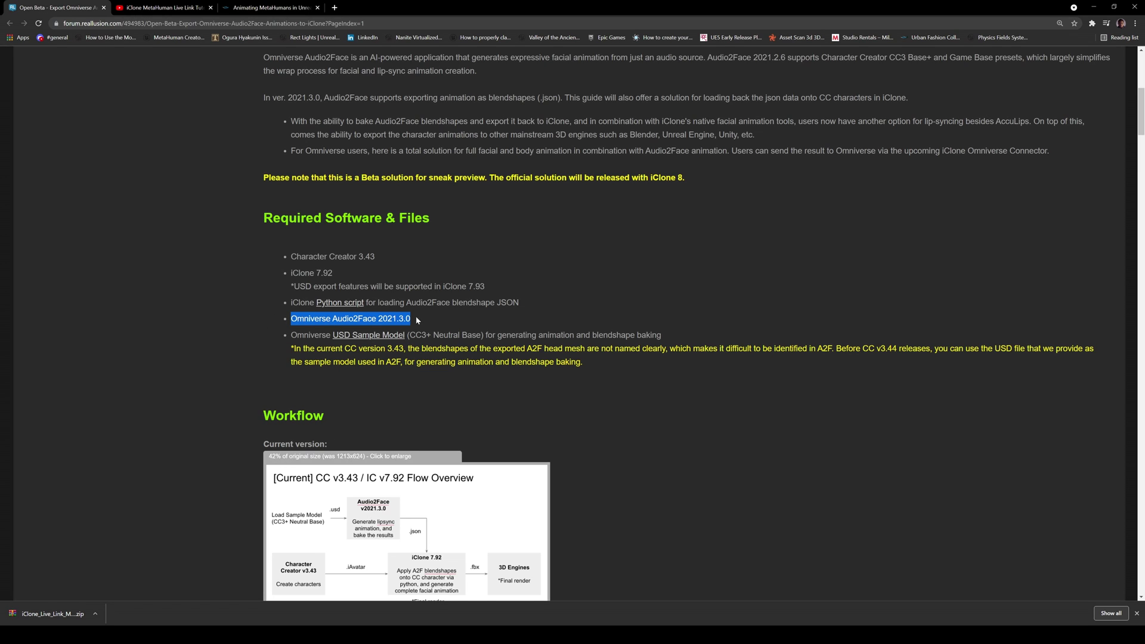
pyautogui.moveTo(314, 273); pyautogui.dragTo(381, 258)
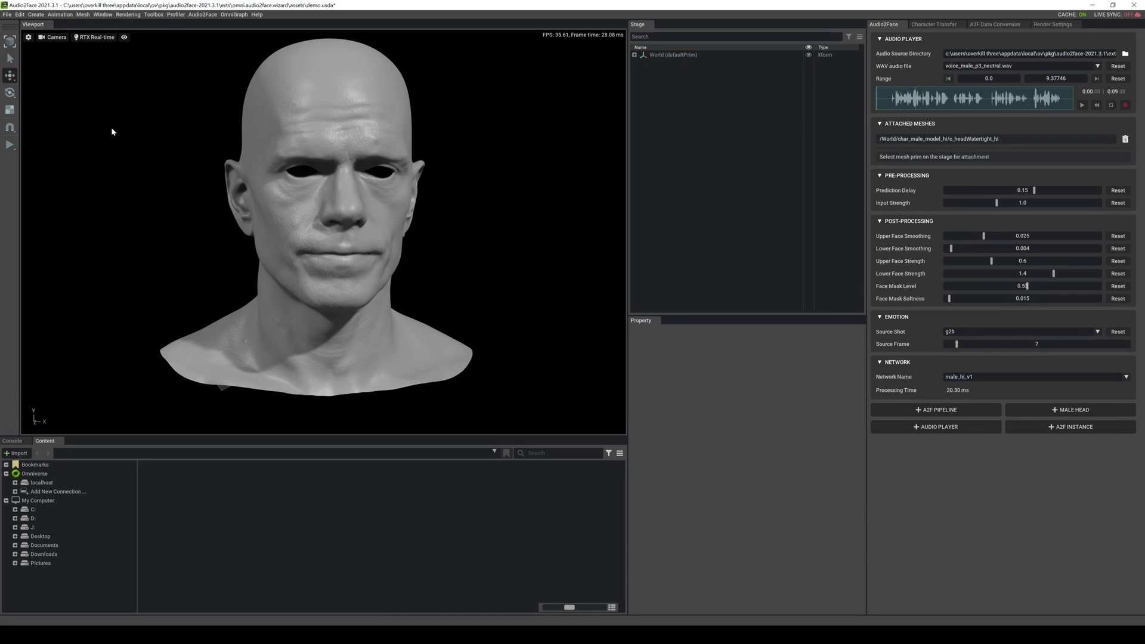
# Return to Audio2Face and browse the Omniverse localhost content to NVIDIA/Assets/Characters/Reallusion/Audio2Face_Preset_Examples/Viking_A2F_CC3_PLUS
pyautogui.click(34, 474)
pyautogui.doubleClick(163, 486)
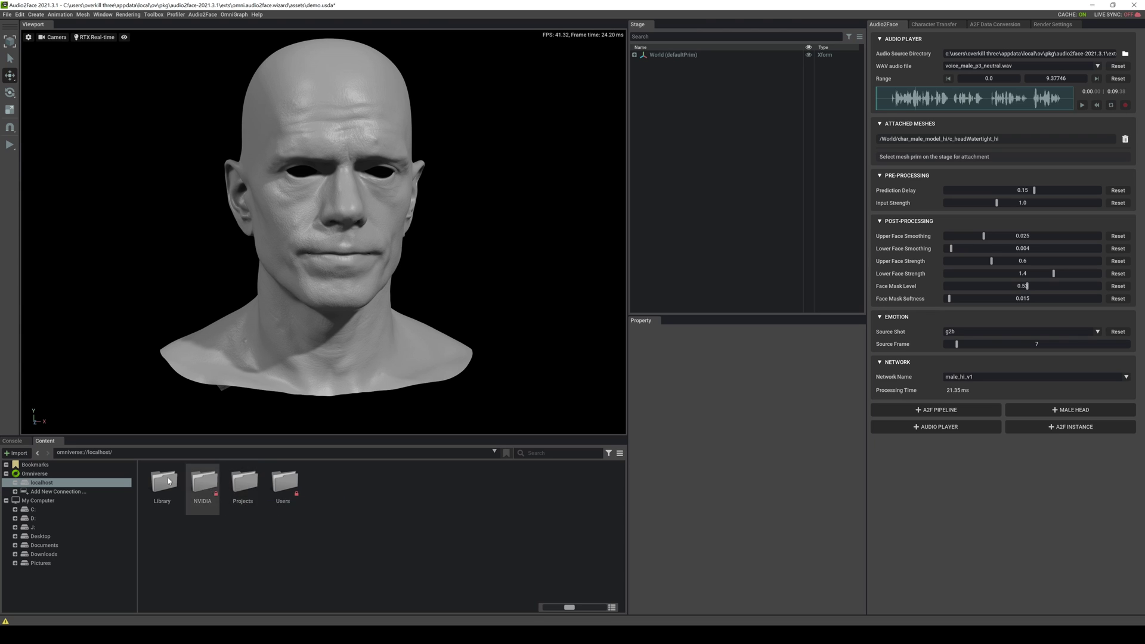
pyautogui.doubleClick(201, 482)
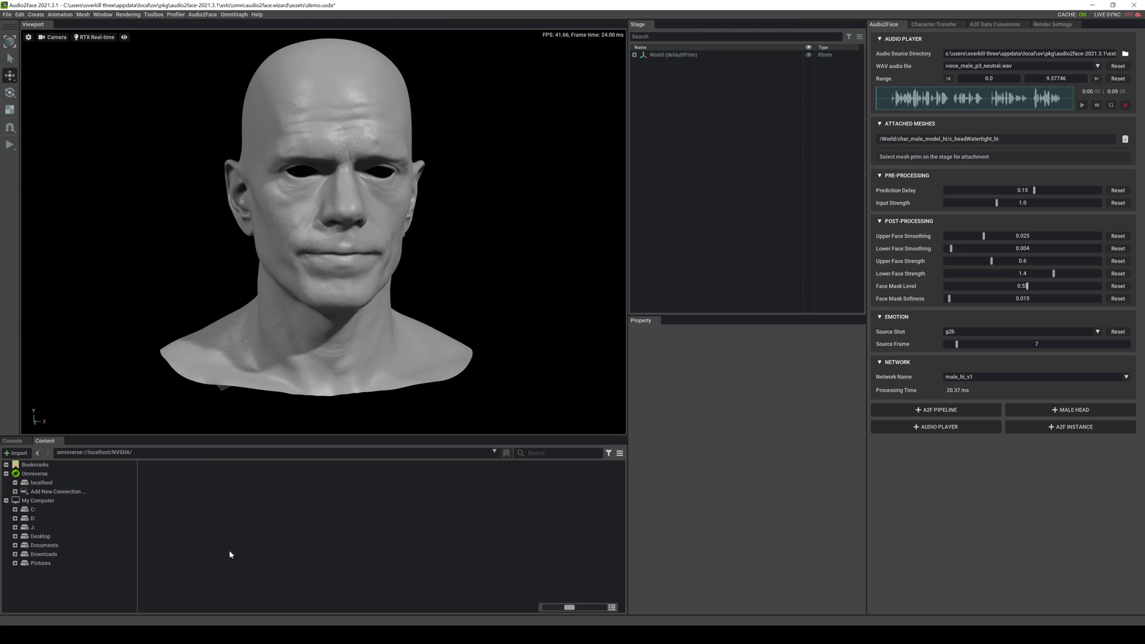
pyautogui.doubleClick(162, 482)
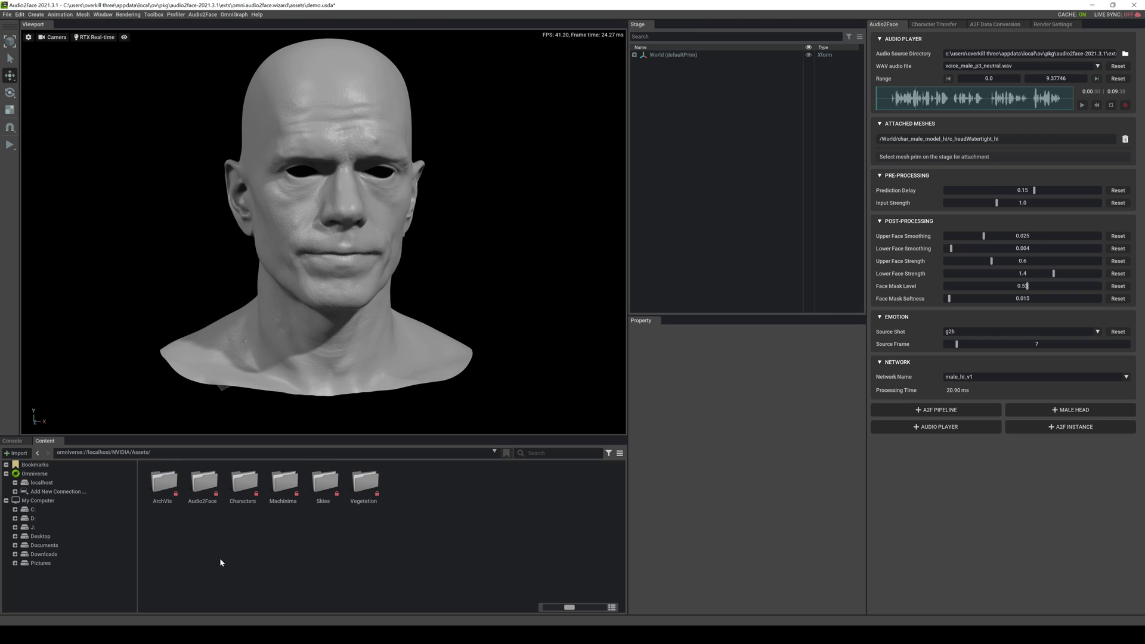
pyautogui.doubleClick(233, 485)
pyautogui.doubleClick(166, 489)
pyautogui.doubleClick(203, 498)
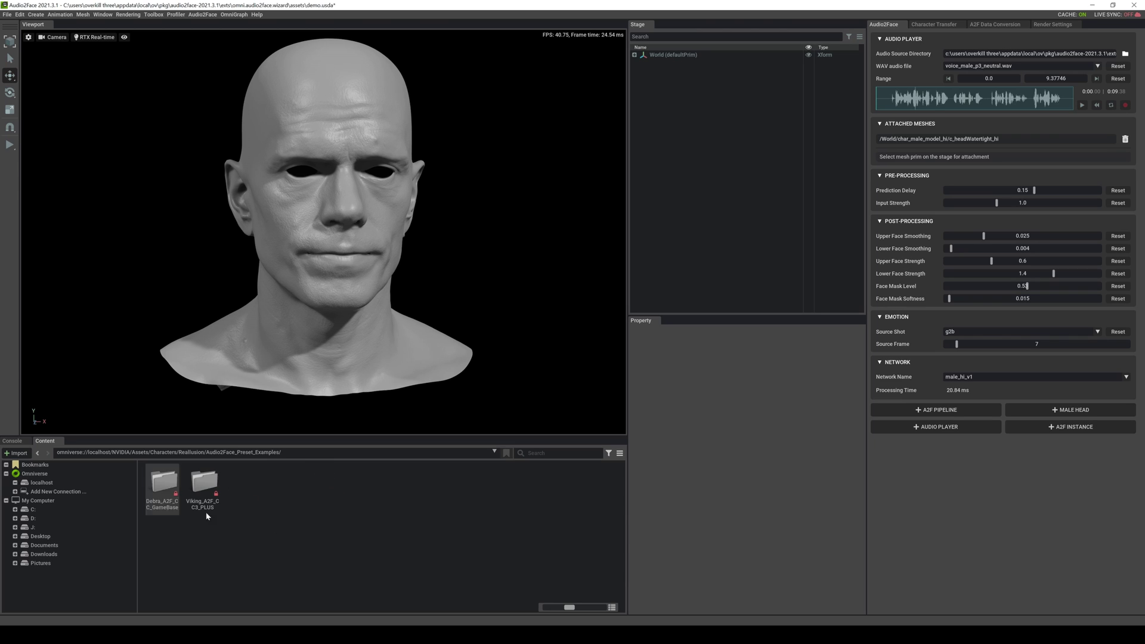
pyautogui.click(204, 492)
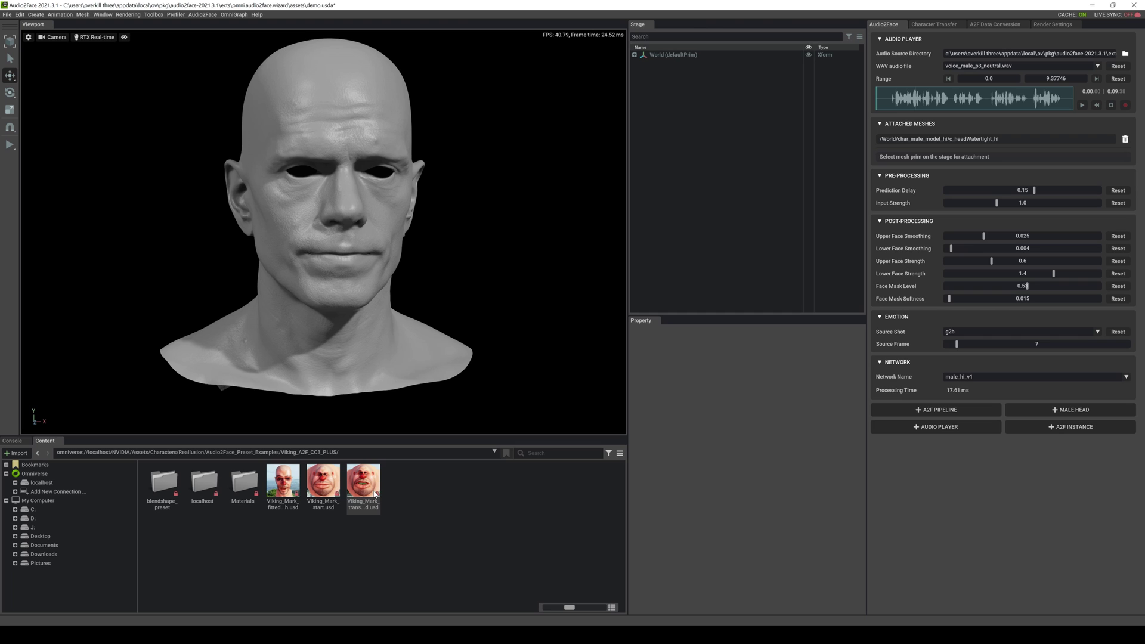
# Open Viking_Mark_transferred.usd as the original read-only file
pyautogui.doubleClick(364, 484)
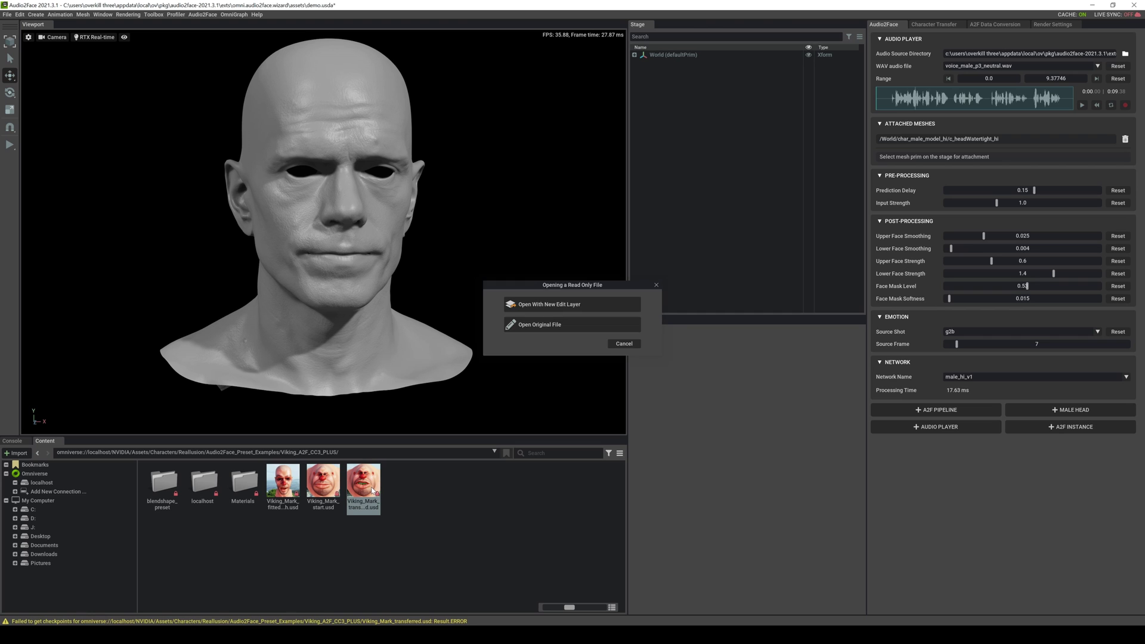
pyautogui.click(535, 325)
pyautogui.click(581, 379)
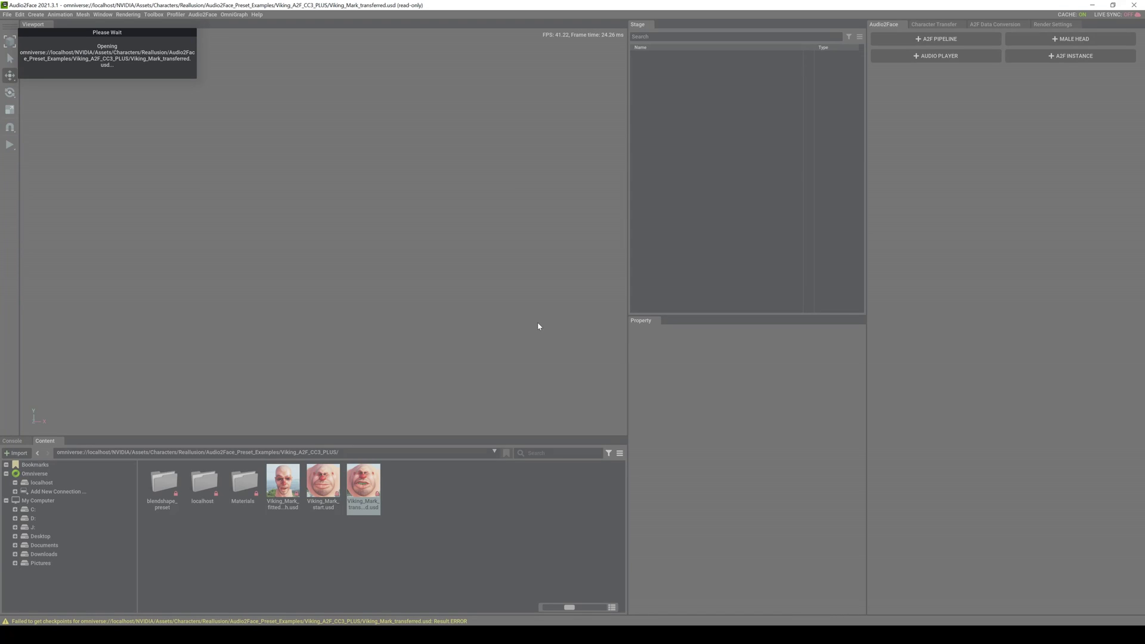
pyautogui.scroll(-5, 393, 320)
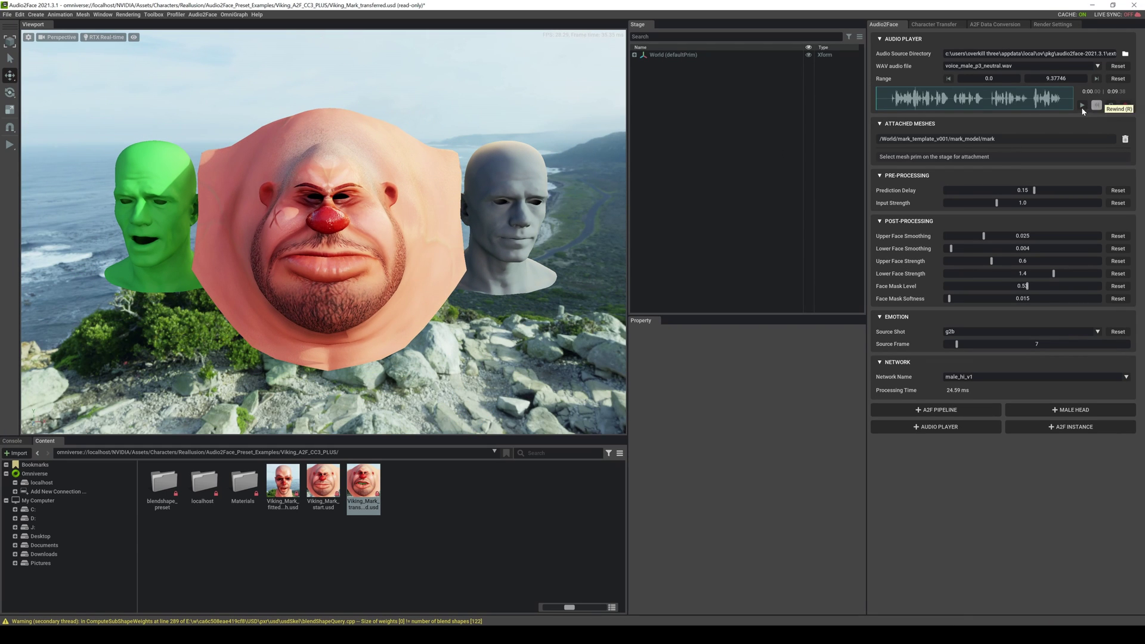
# Play the voice track briefly to preview the lip-sync on the Viking head, and pause it
pyautogui.click(1082, 106)
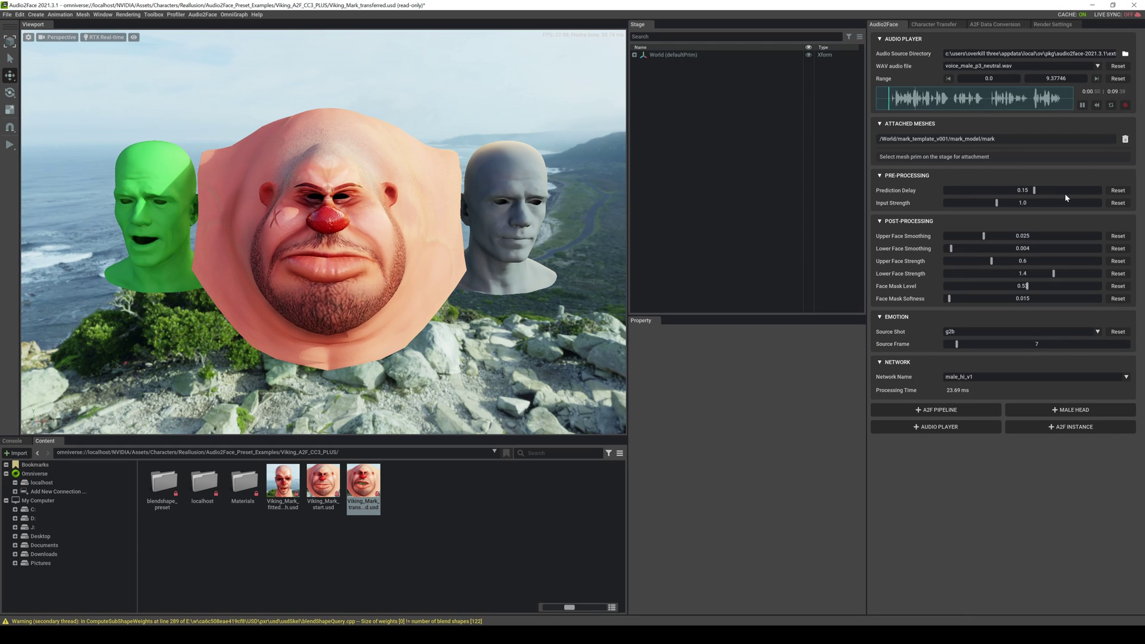
pyautogui.click(1082, 105)
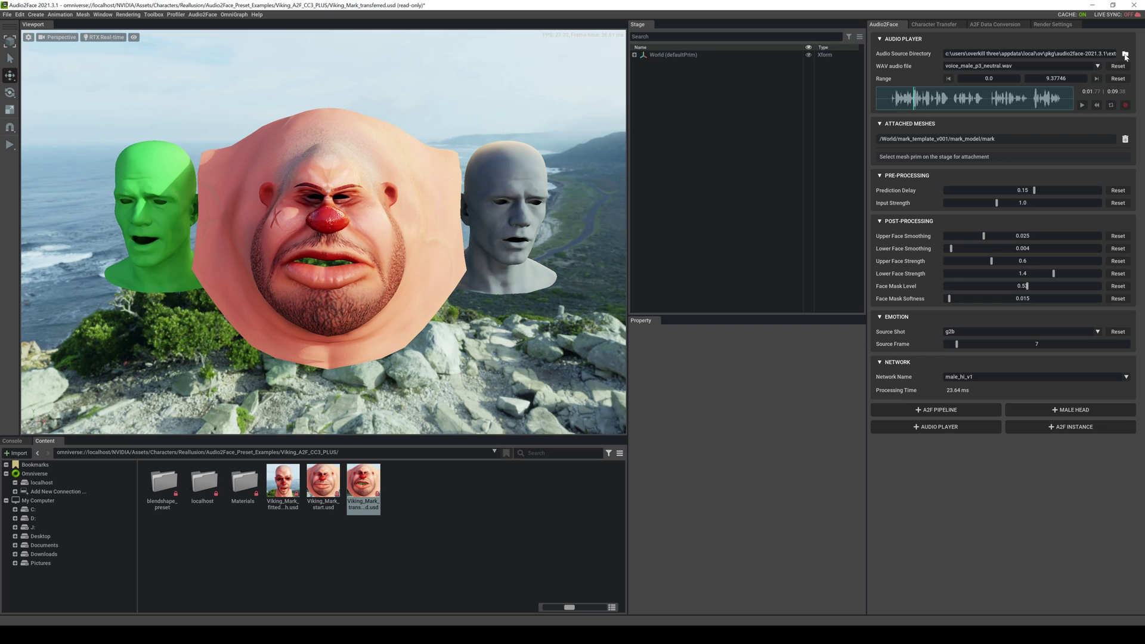
# Check the available WAV files and the audio directory browser while keeping the current source, and move playback back near the start
pyautogui.click(1098, 66)
pyautogui.scroll(3, 1017, 112)
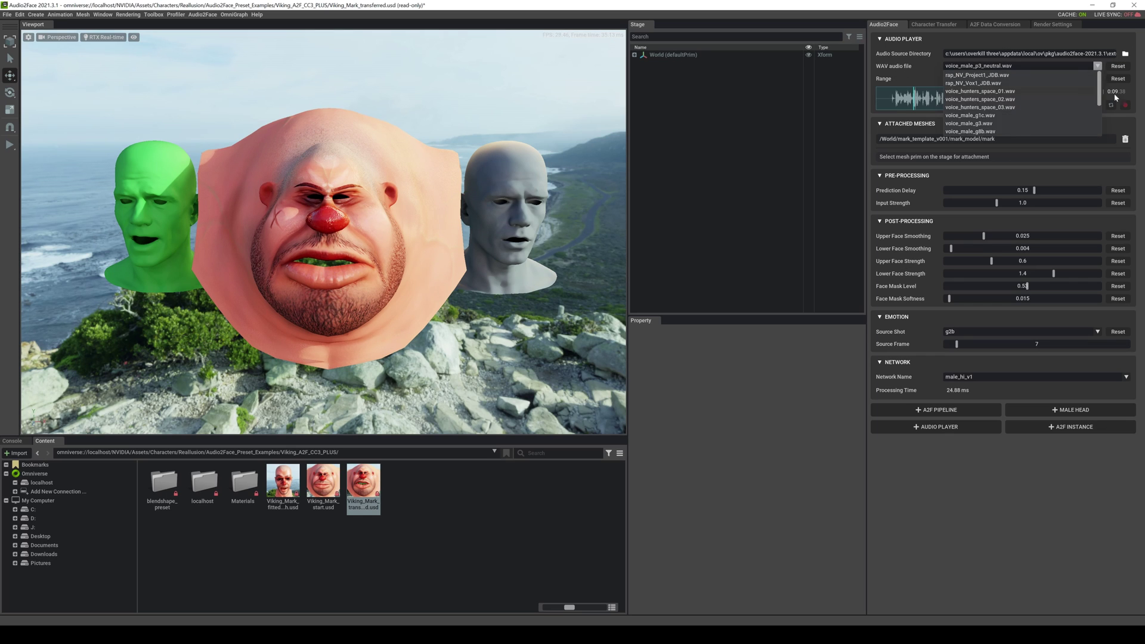
pyautogui.click(905, 71)
pyautogui.click(1126, 53)
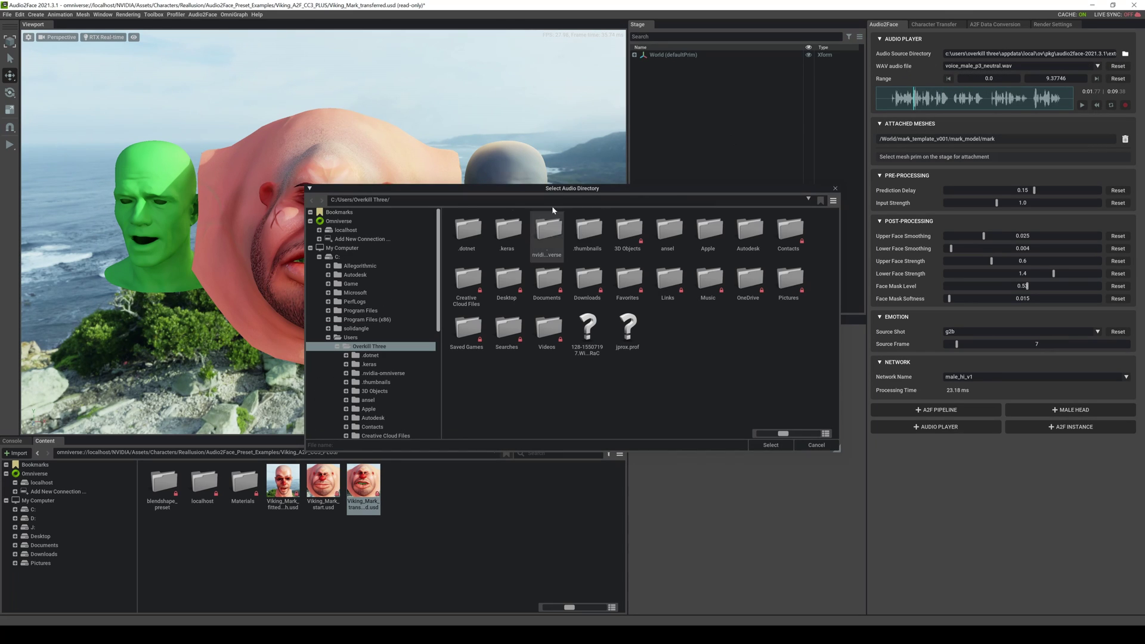
pyautogui.click(815, 445)
pyautogui.click(893, 105)
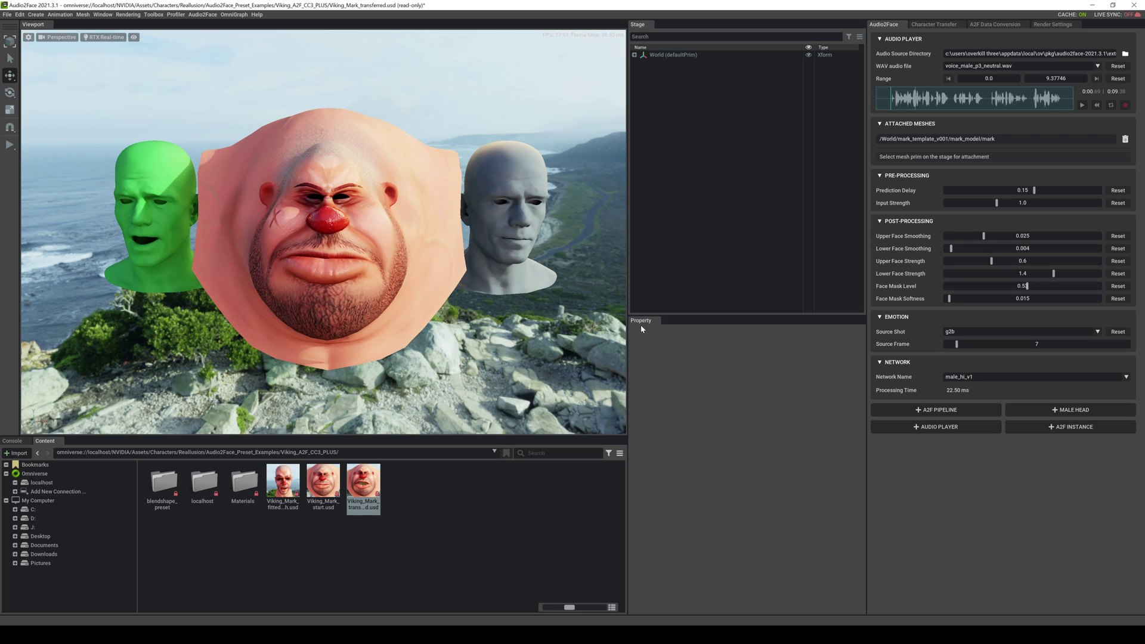
# Assign the CC3_Base_Plus_A2F meshes as input animation mesh and blendshape mesh for the data conversion, and set up the blendshape solve
pyautogui.click(993, 25)
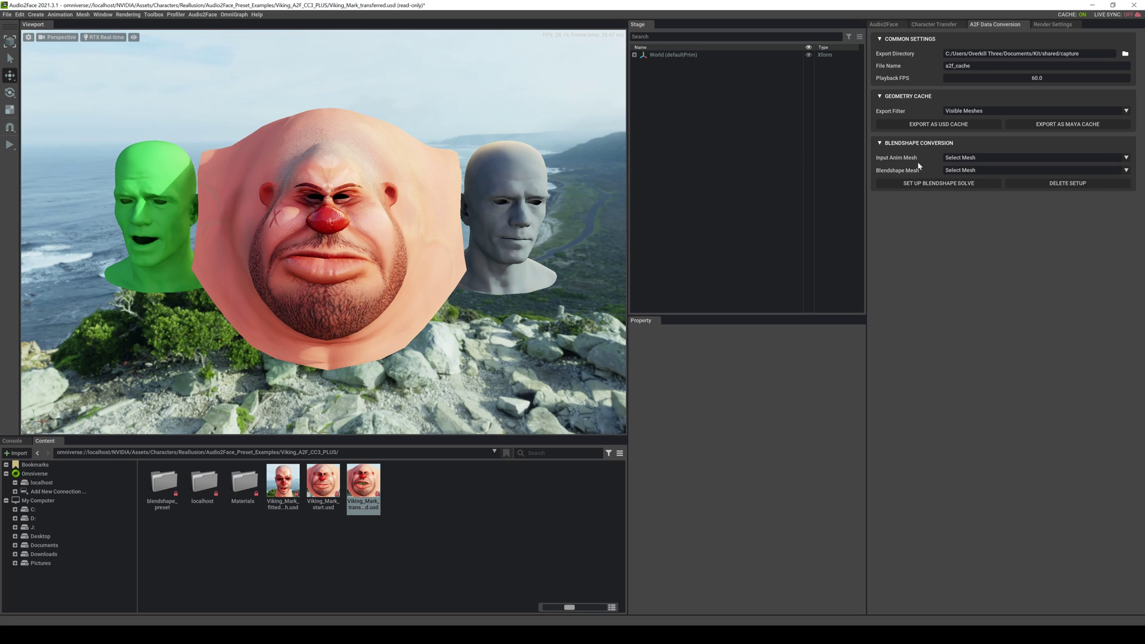
pyautogui.click(990, 158)
pyautogui.click(1060, 200)
pyautogui.click(957, 171)
pyautogui.click(1084, 204)
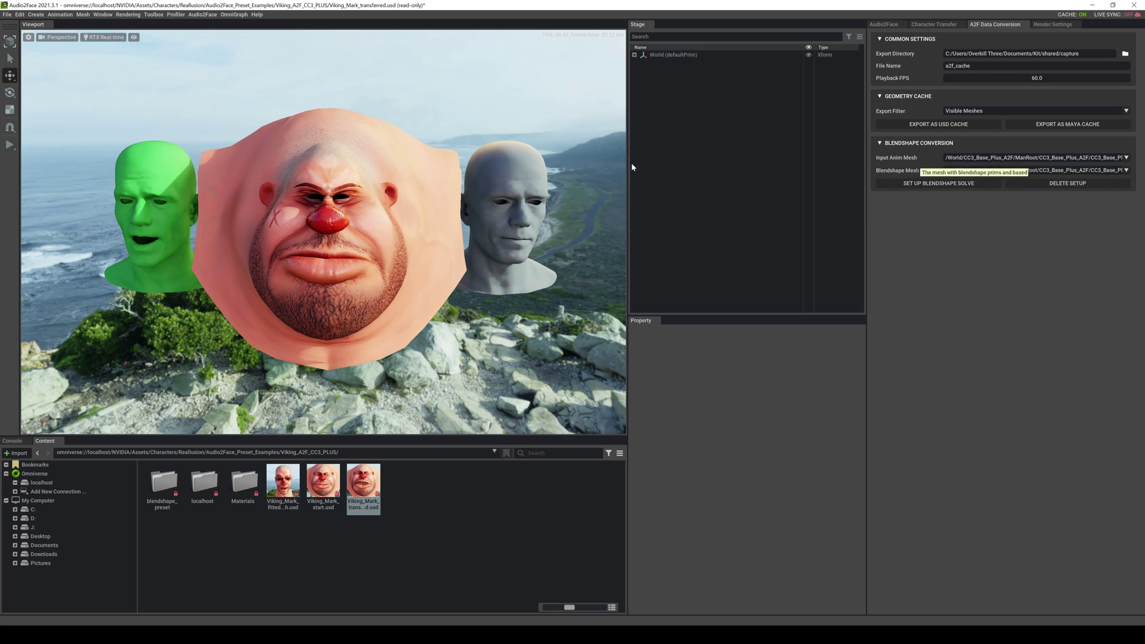
pyautogui.click(943, 184)
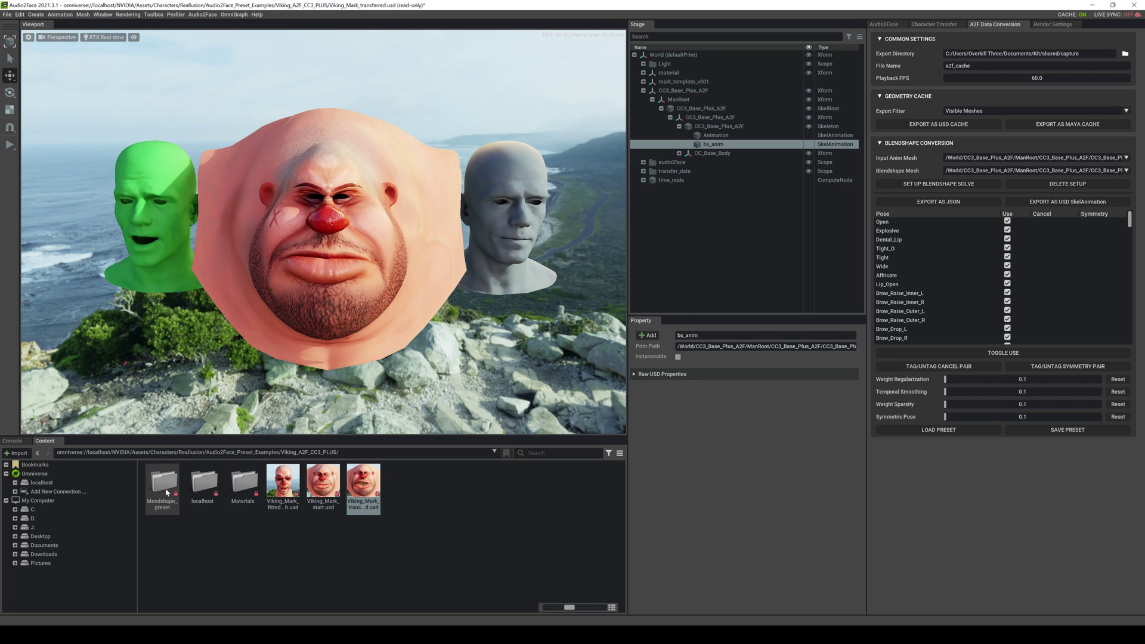
# Start loading a blendshape solve preset and browse to the Viking_A2F_CC3_PLUS folder under the Reallusion Audio2Face preset examples on localhost
pyautogui.click(955, 430)
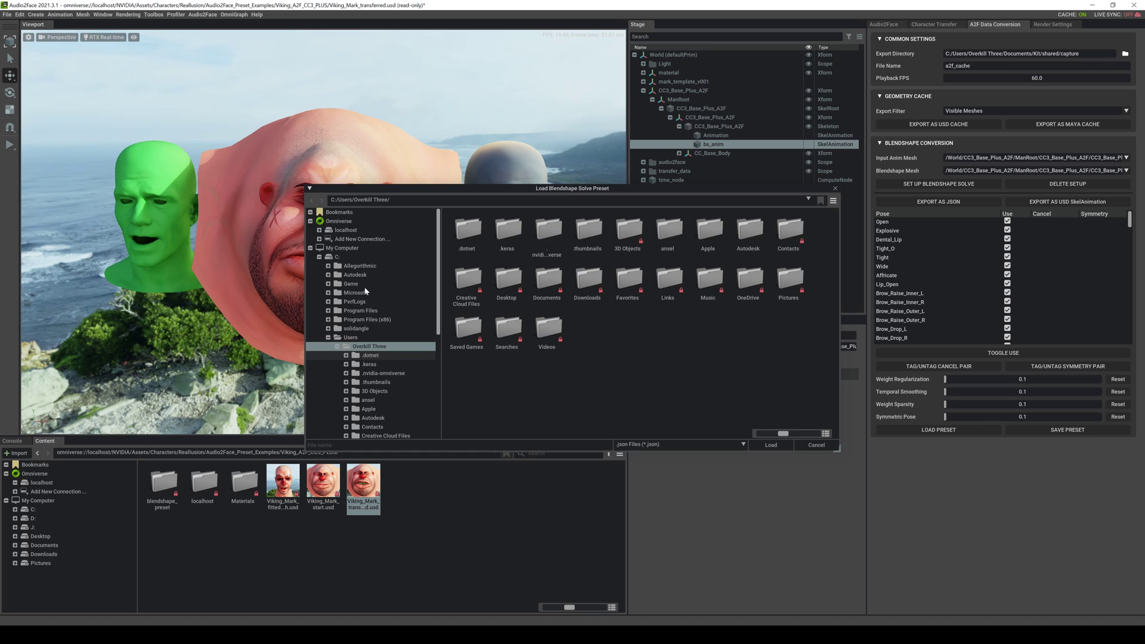
pyautogui.click(339, 221)
pyautogui.click(346, 230)
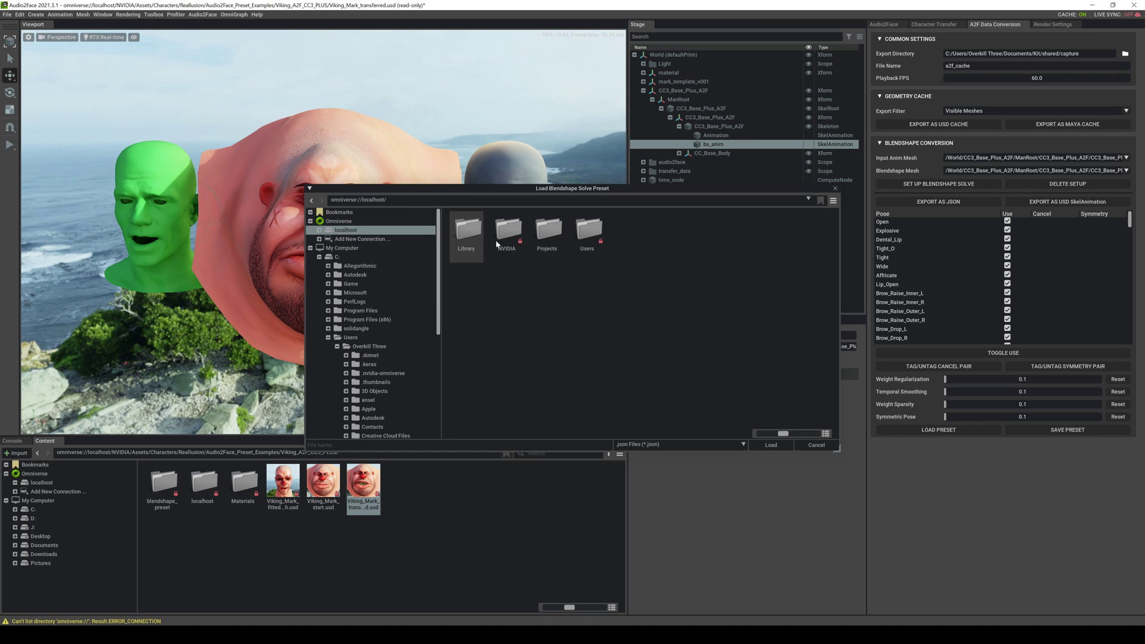
pyautogui.doubleClick(507, 233)
pyautogui.doubleClick(466, 236)
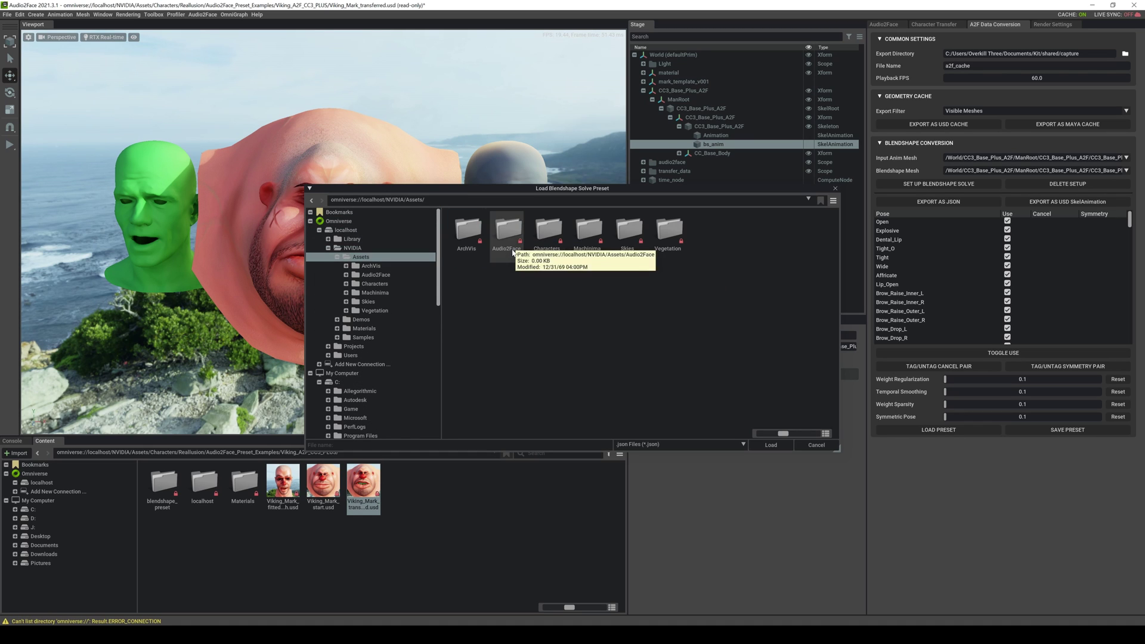
pyautogui.doubleClick(547, 233)
pyautogui.doubleClick(468, 236)
pyautogui.doubleClick(483, 256)
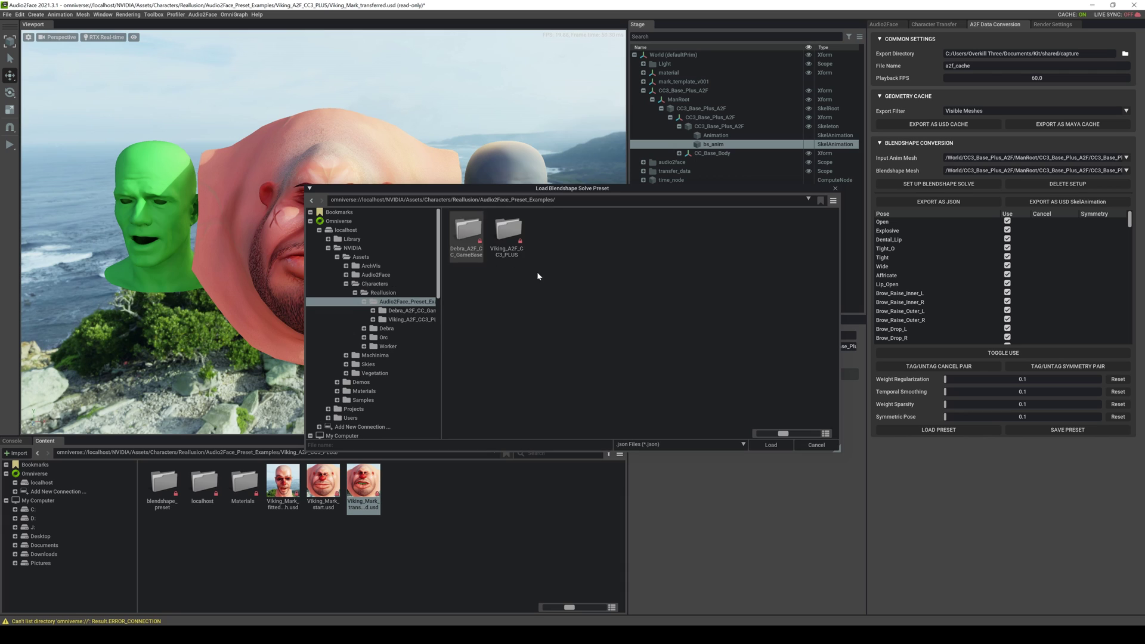
pyautogui.doubleClick(507, 242)
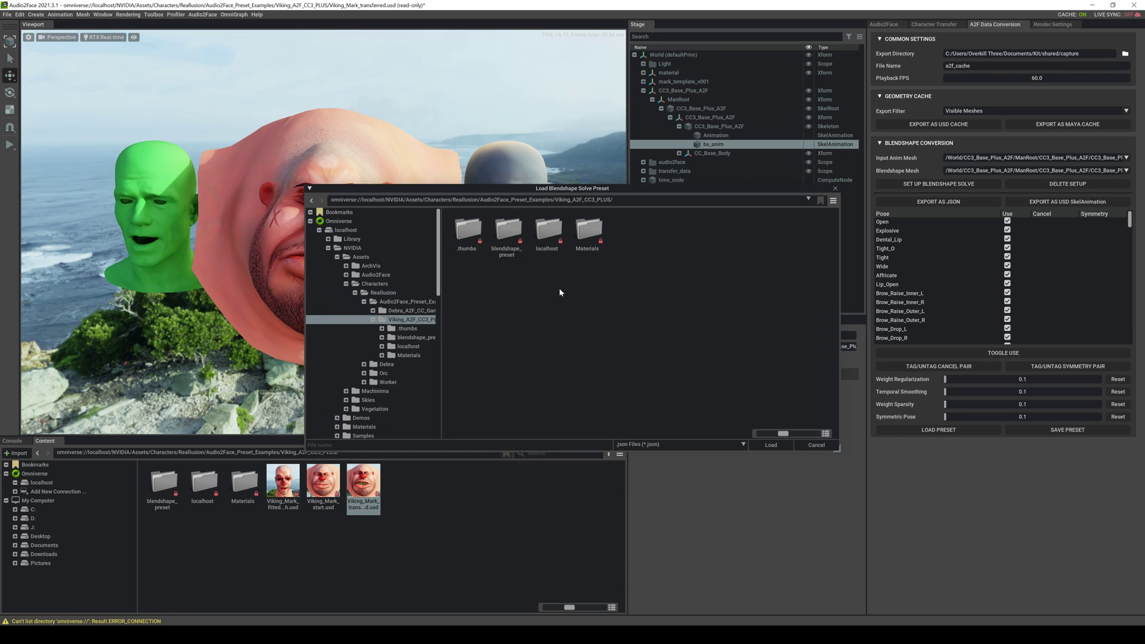
# Load the RL_CC3_Plus_lower_face.json preset from the blendshape_preset folder
pyautogui.doubleClick(508, 232)
pyautogui.click(509, 235)
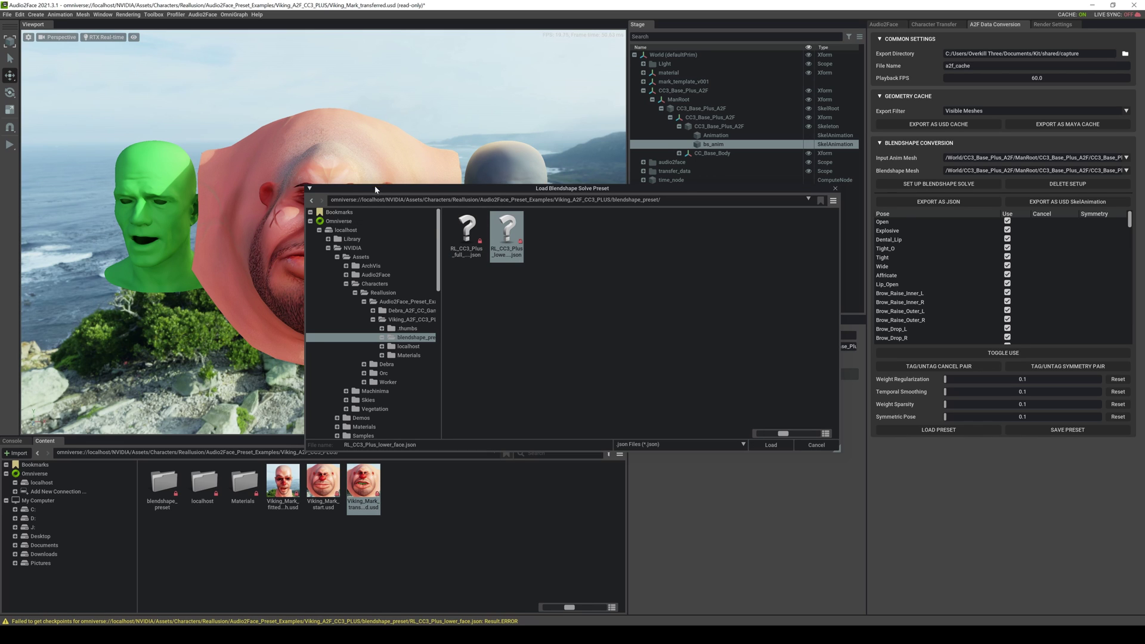
pyautogui.moveTo(377, 188); pyautogui.dragTo(435, 197)
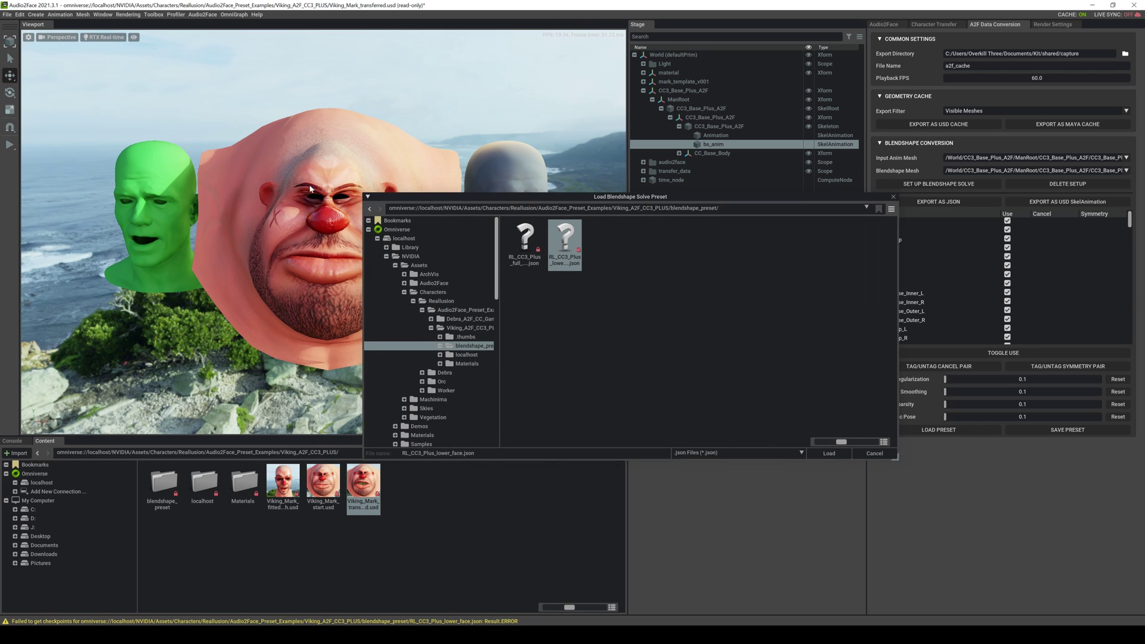
pyautogui.click(828, 454)
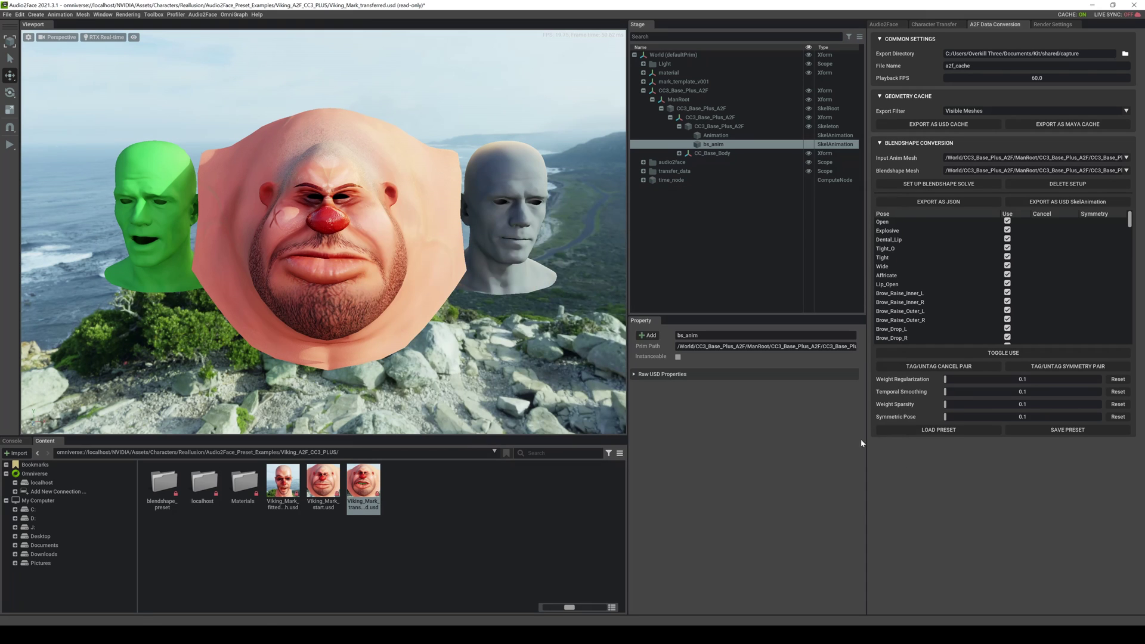
pyautogui.click(572, 328)
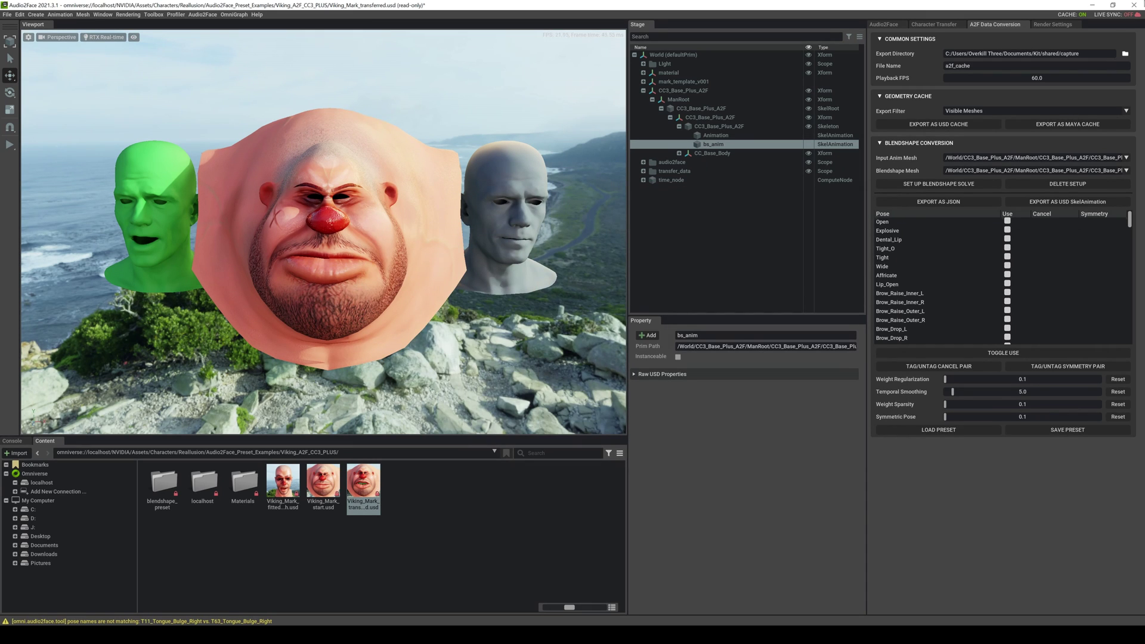
# Set the export directory to the Desktop folder and the export file name to tutorialjsonson
pyautogui.click(1126, 53)
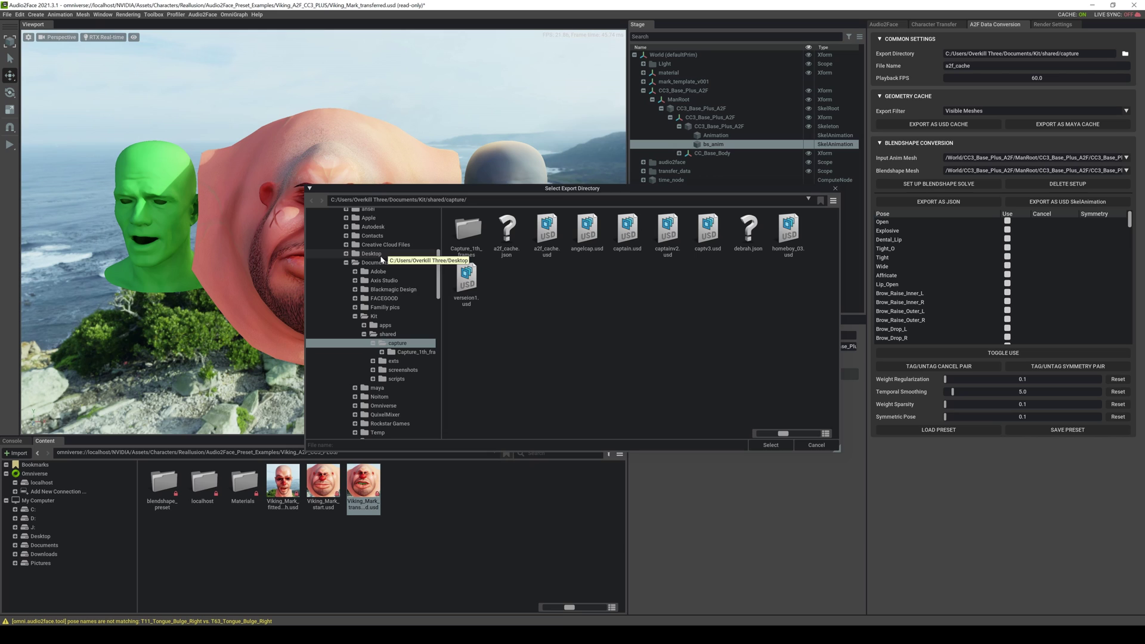
pyautogui.click(372, 254)
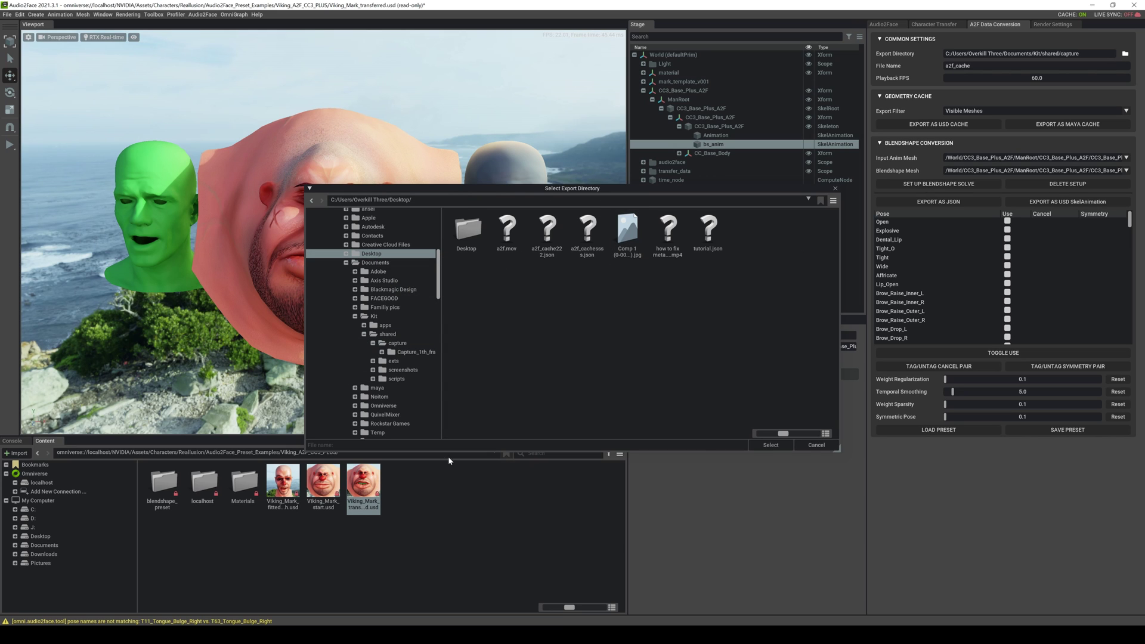
pyautogui.click(770, 445)
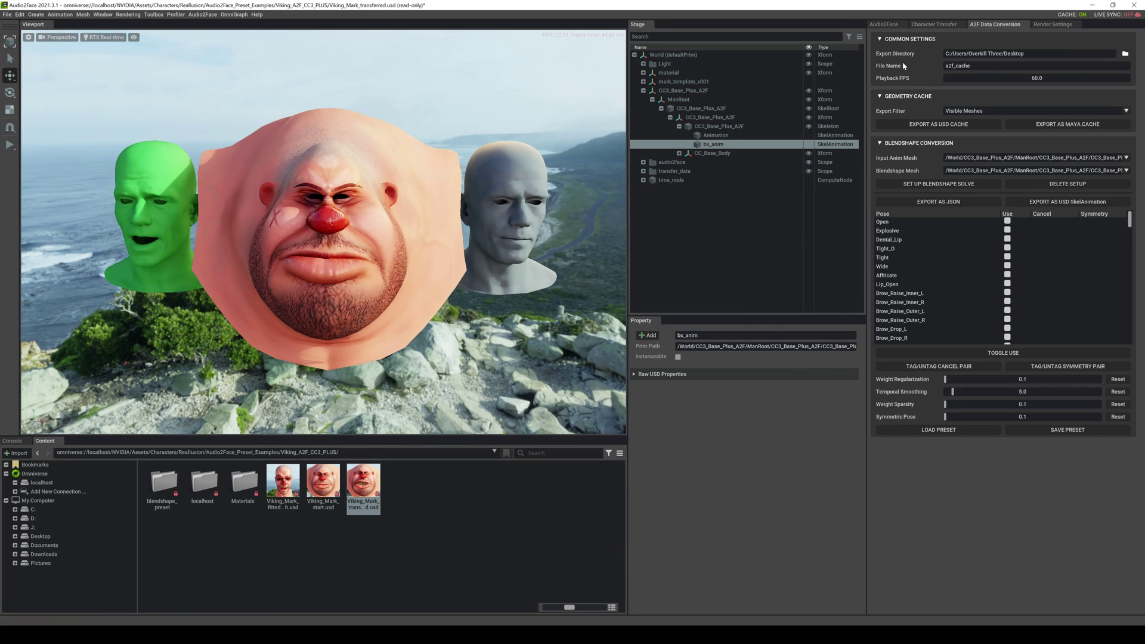
pyautogui.moveTo(903, 66); pyautogui.dragTo(883, 65)
pyautogui.write('tutorialjsonson')
# Select the CC_Base_Body_result mesh inside the CC_Base_Body group and move it sideways away from the original Viking head
pyautogui.click(679, 153)
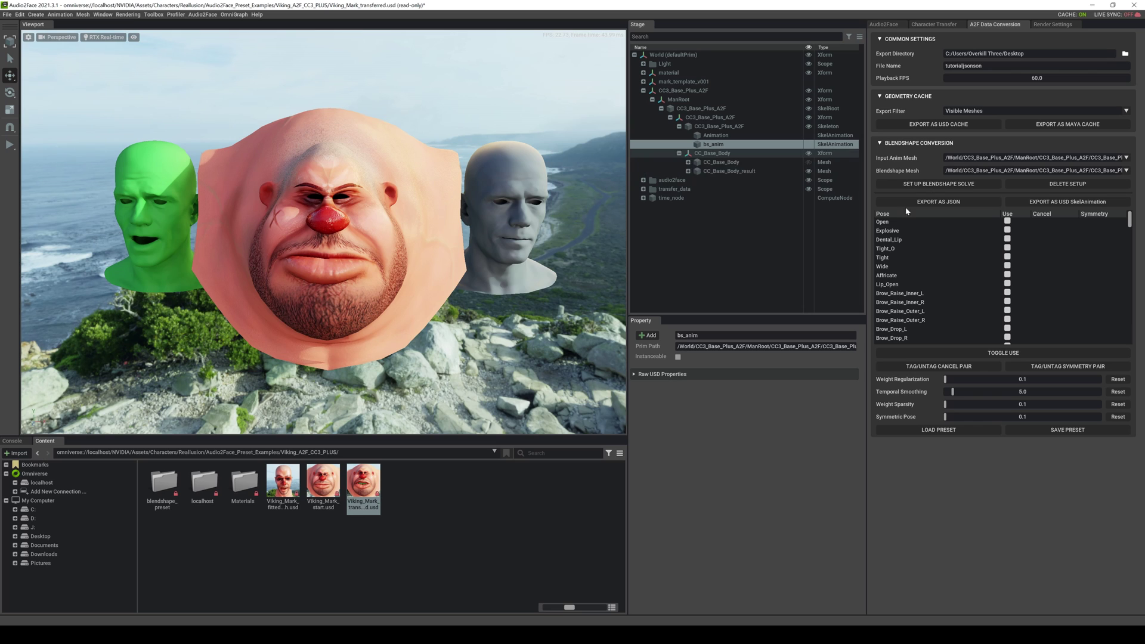
pyautogui.click(779, 164)
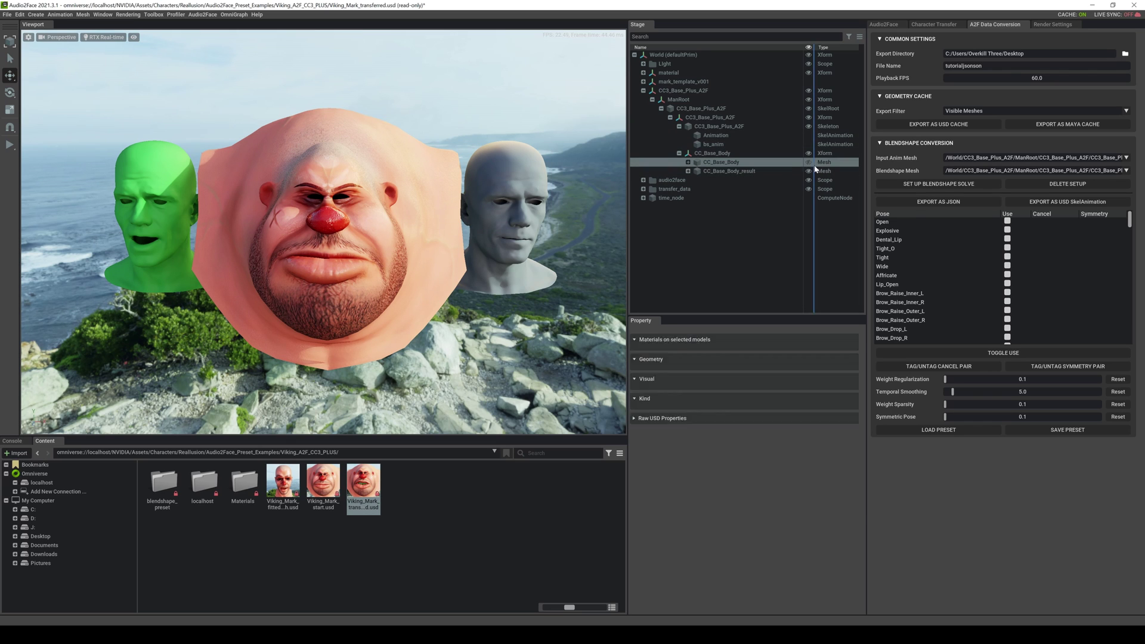
pyautogui.click(728, 172)
pyautogui.scroll(-5, 410, 218)
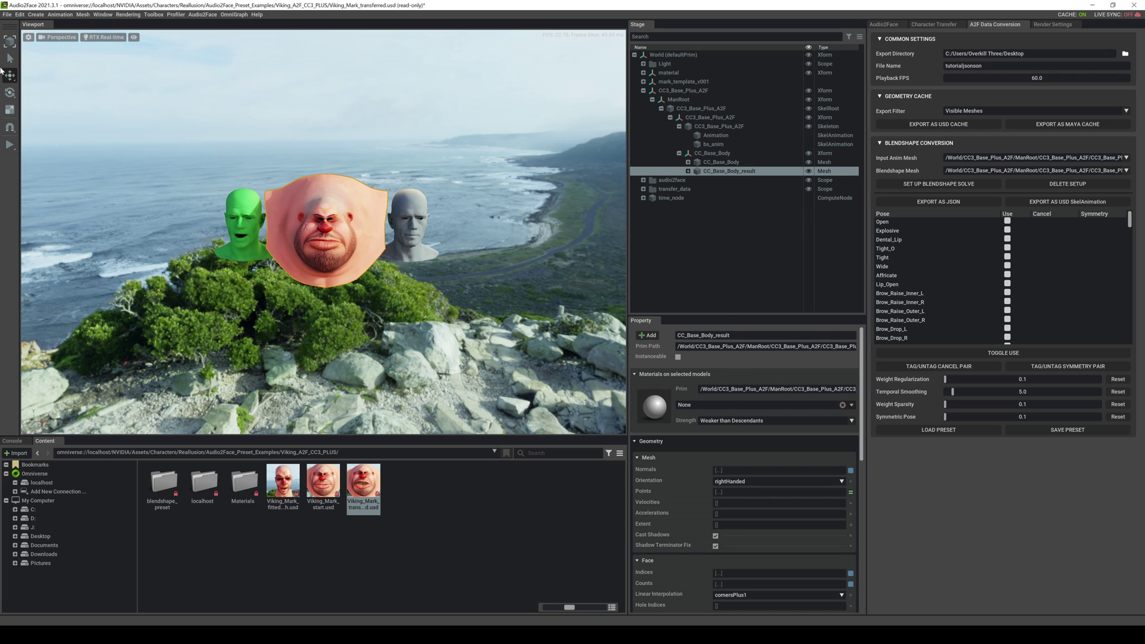
pyautogui.scroll(-3, 347, 349)
pyautogui.moveTo(375, 298); pyautogui.dragTo(376, 337, button='right')
pyautogui.moveTo(367, 323); pyautogui.dragTo(425, 324)
pyautogui.scroll(4, 427, 317)
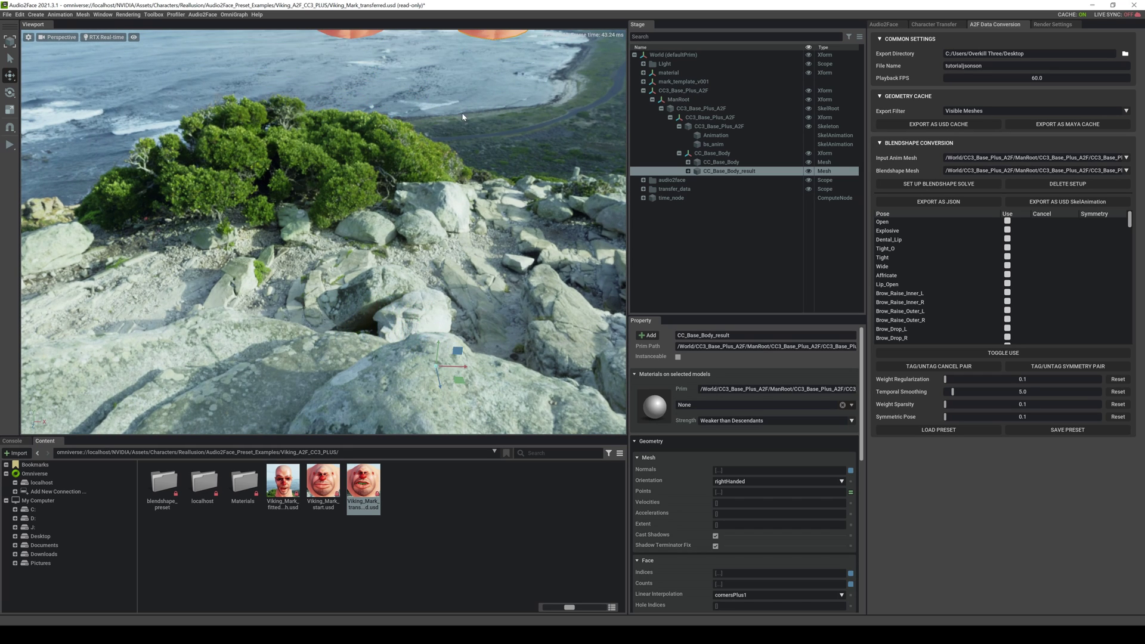
# Select the original CC_Base_Body mesh and export its blendshape weights as a JSON file
pyautogui.moveTo(505, 98)
pyautogui.mouseDown(button='right')
pyautogui.moveTo(509, 74)
pyautogui.moveTo(509, 91)
pyautogui.mouseUp(button='right')
pyautogui.scroll(3, 509, 84)
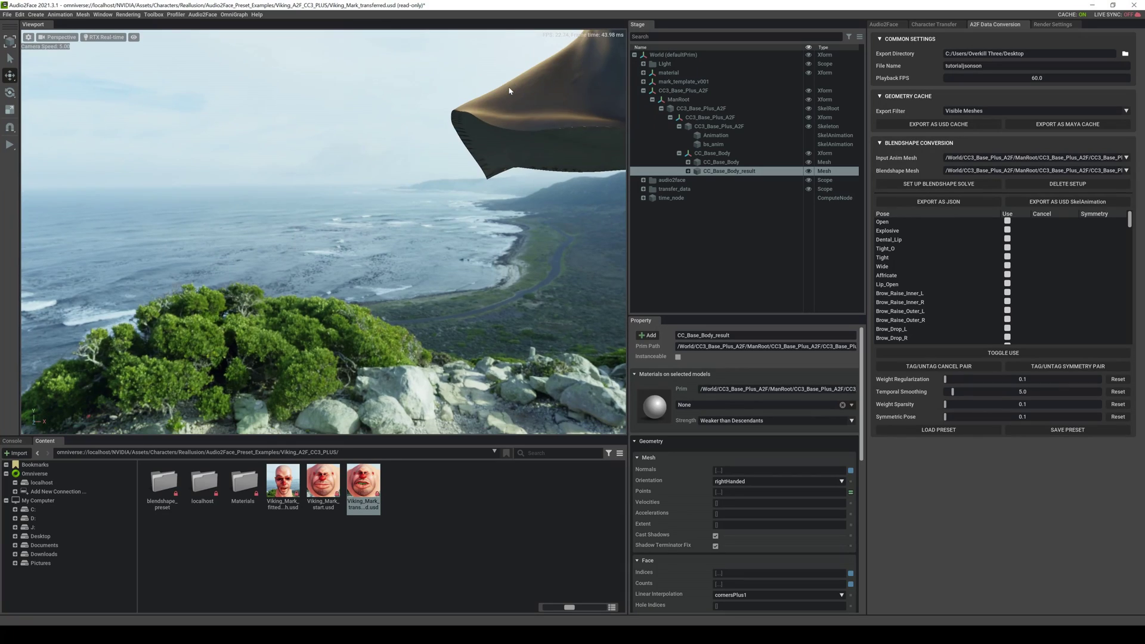
pyautogui.scroll(-2, 509, 90)
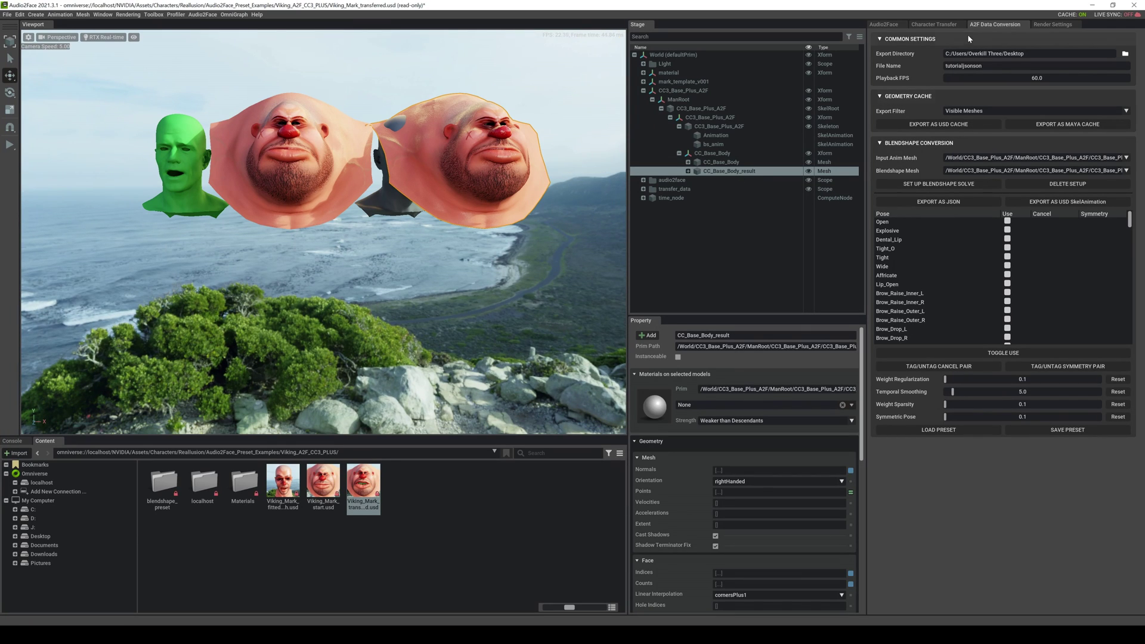
pyautogui.click(722, 162)
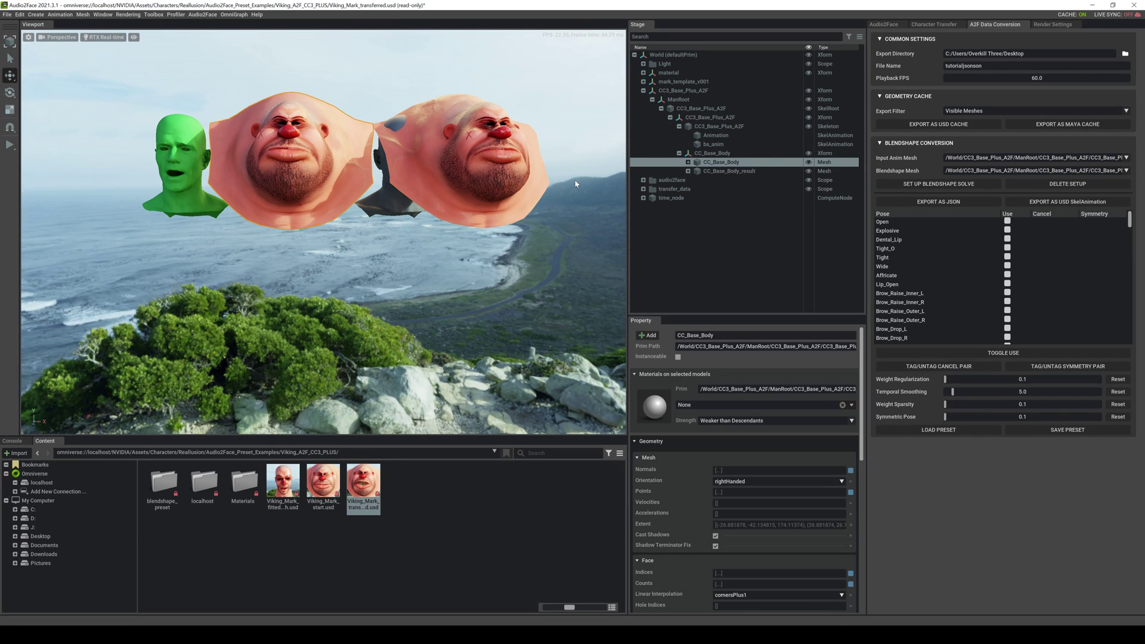
pyautogui.click(945, 204)
pyautogui.click(548, 347)
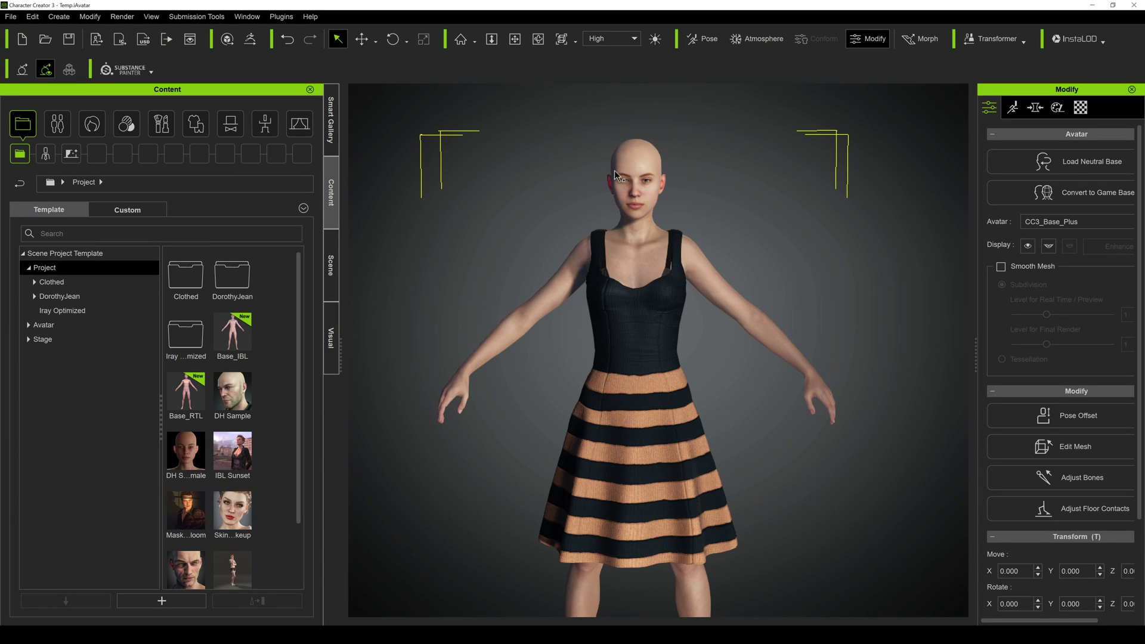
# In Character Creator 3, select the CC3_Base_Plus character and apply the CC3+ facial profile to it
pyautogui.scroll(3, 614, 170)
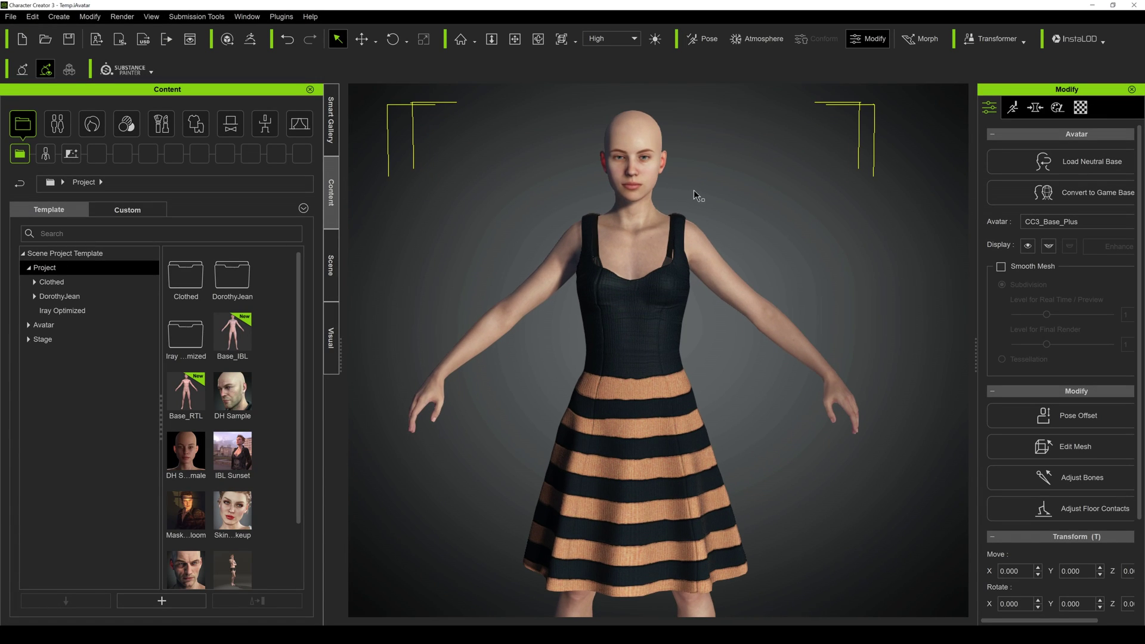
pyautogui.scroll(-2, 701, 179)
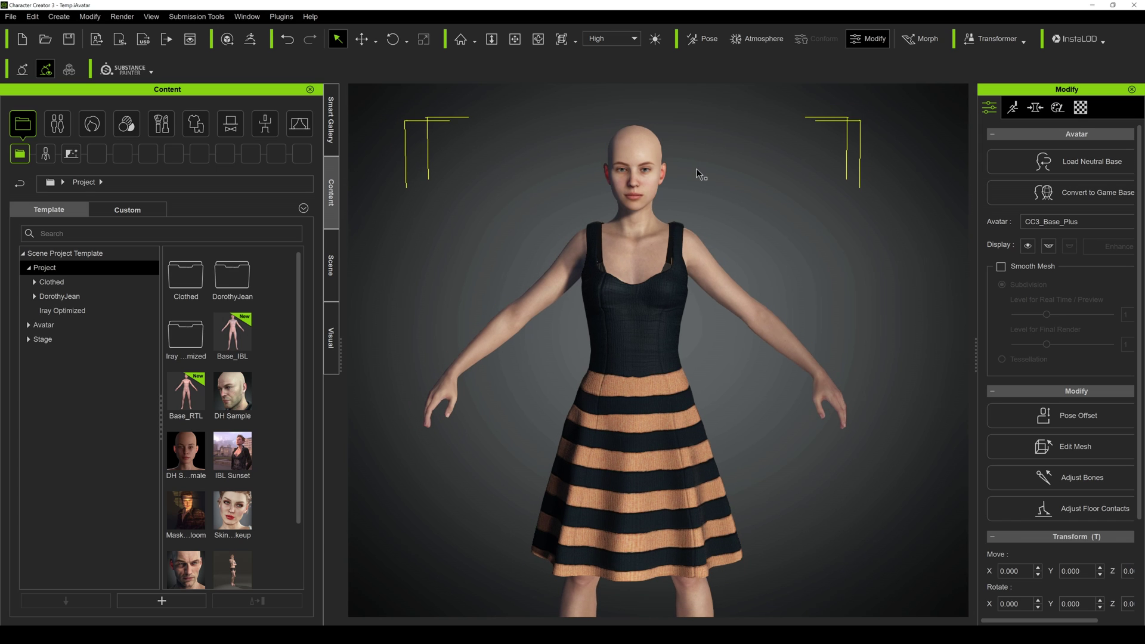
pyautogui.scroll(-2, 704, 176)
pyautogui.scroll(3, 713, 178)
pyautogui.keyDown('alt'); pyautogui.moveTo(728, 179); pyautogui.dragTo(667, 178); pyautogui.keyUp('alt')
pyautogui.moveTo(668, 178); pyautogui.dragTo(725, 165, button='right')
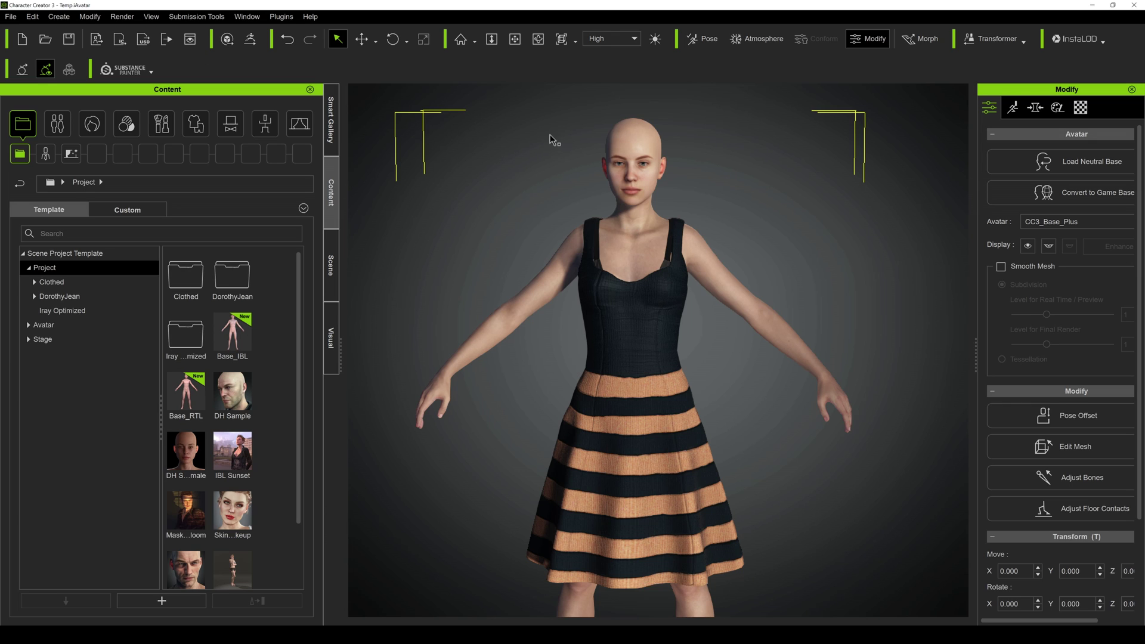
pyautogui.click(653, 152)
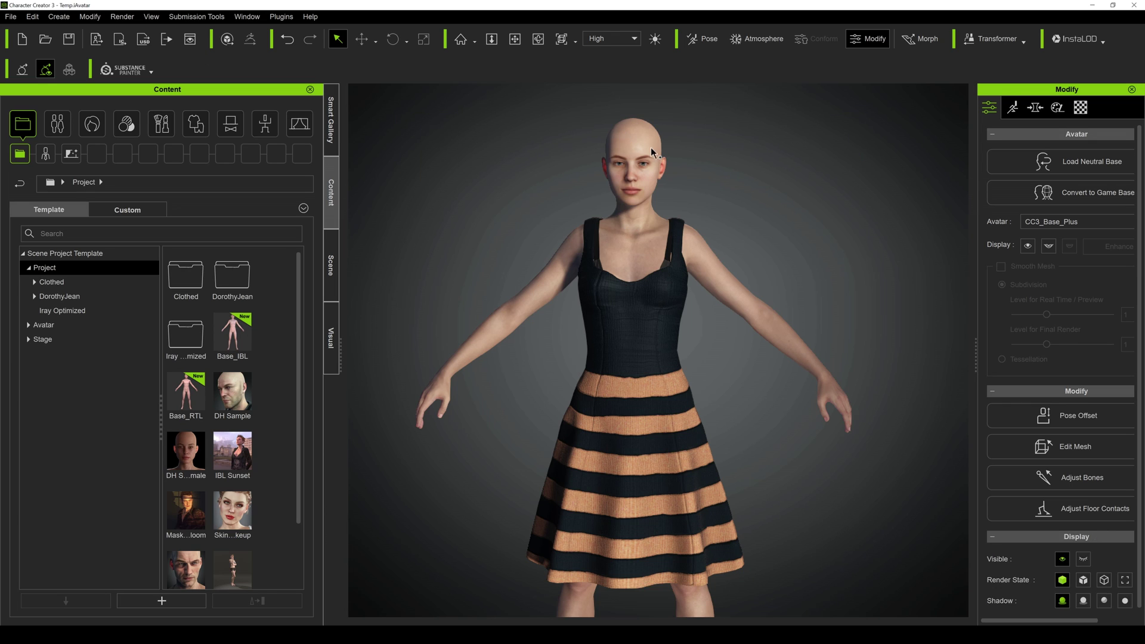
pyautogui.click(650, 150)
pyautogui.click(57, 123)
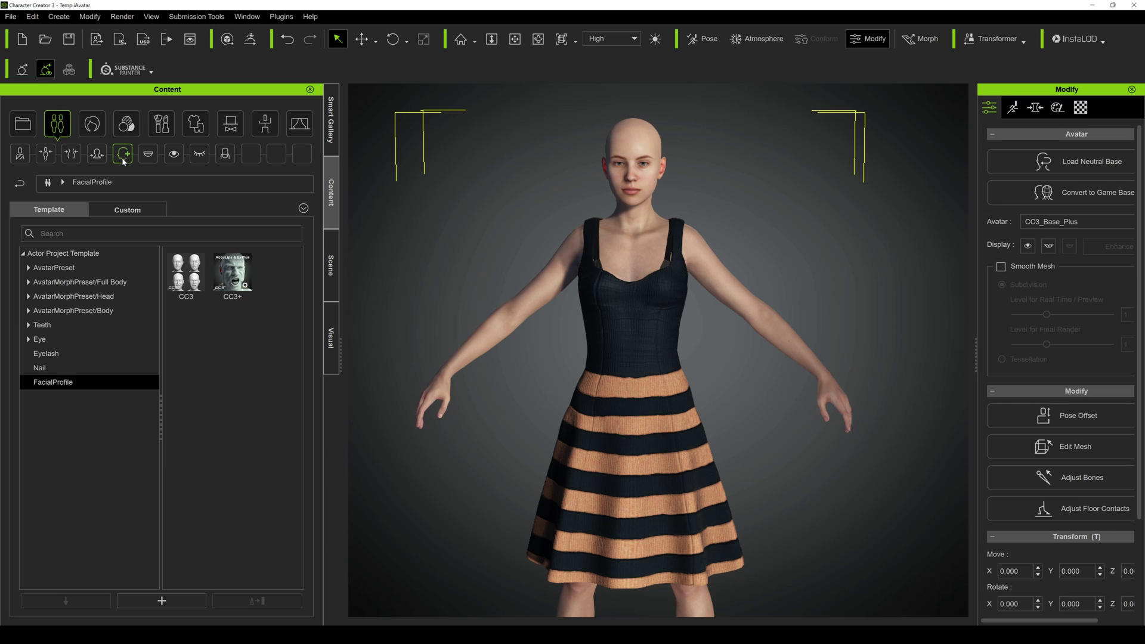
pyautogui.doubleClick(234, 273)
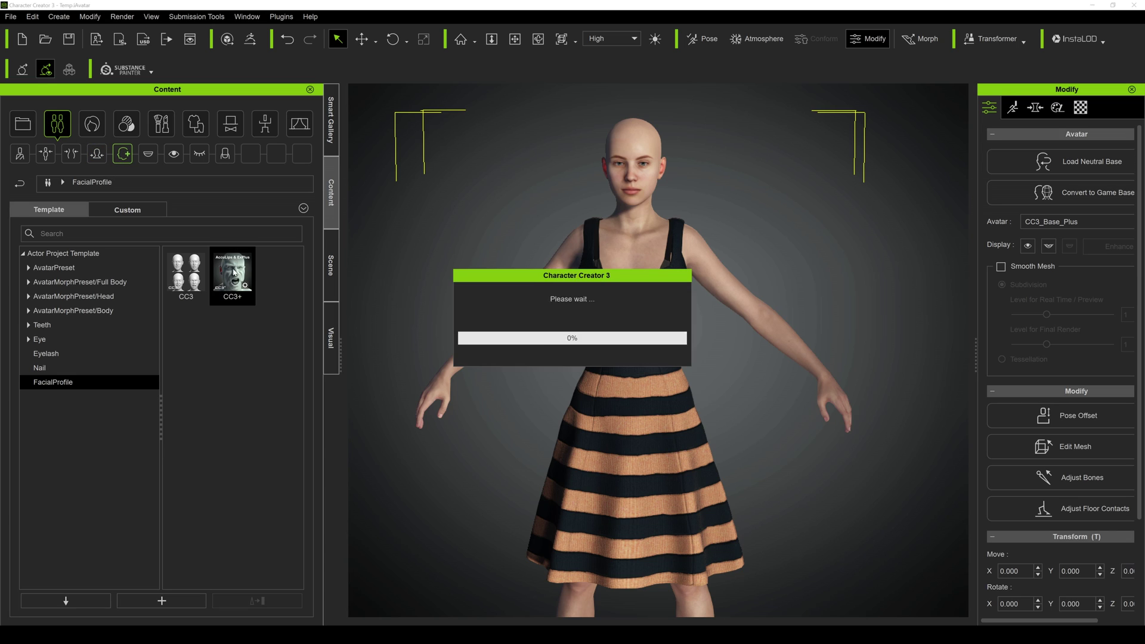
pyautogui.click(539, 336)
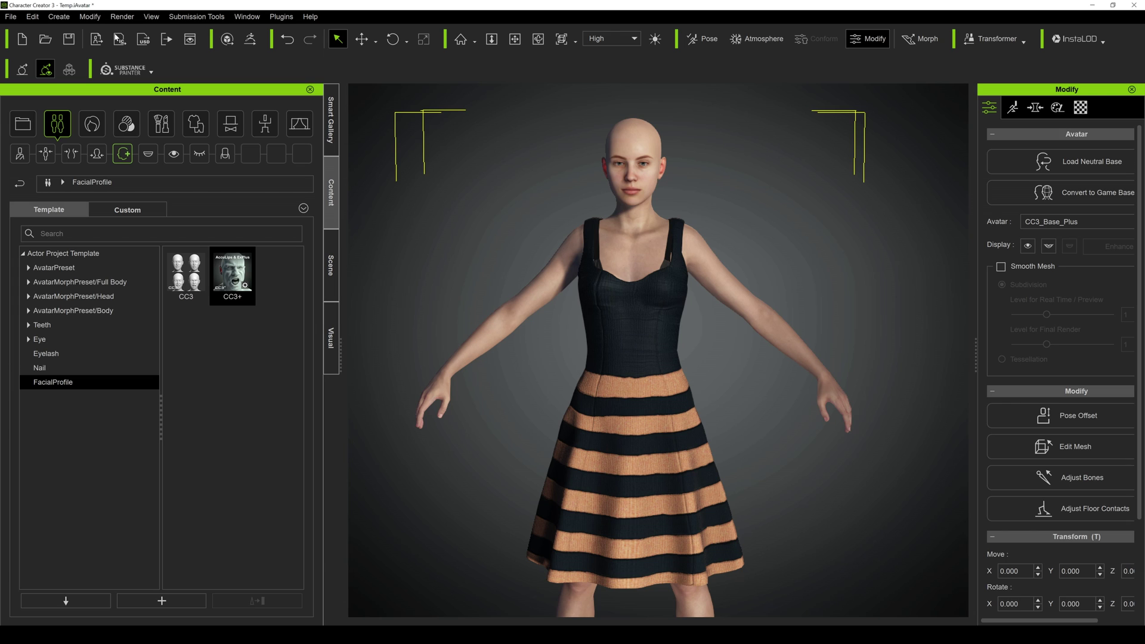
# Send the character with the CC3+ facial profile to iClone
pyautogui.click(11, 16)
pyautogui.moveTo(52, 123)
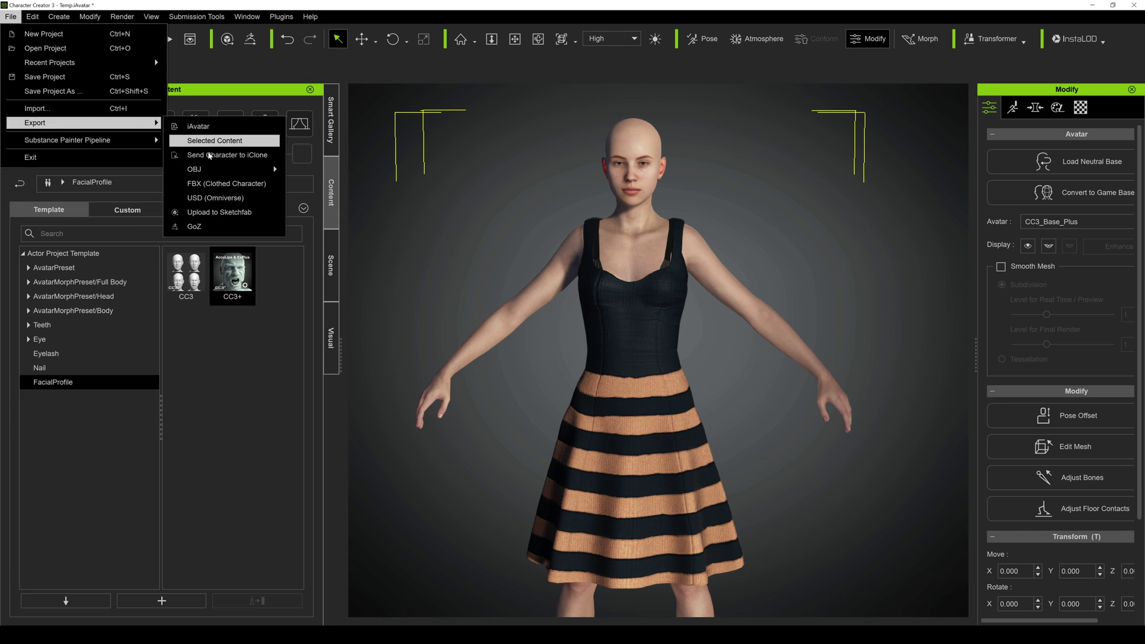
pyautogui.click(211, 157)
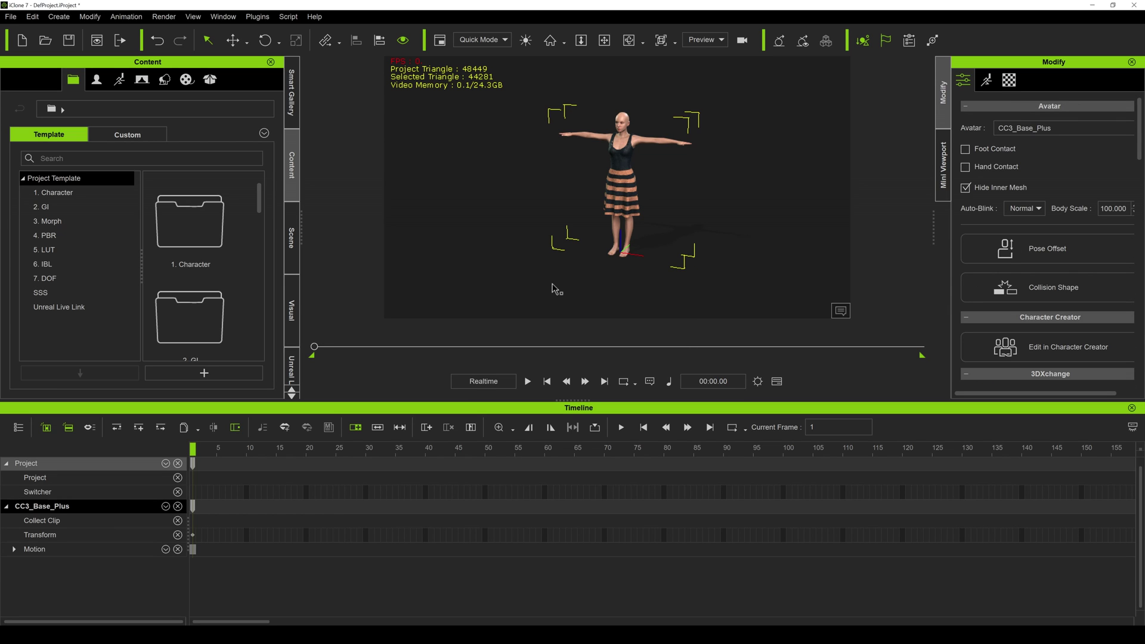
# Examine the imported character's head and shoulders up close, ending on a frontal view
pyautogui.scroll(10, 731, 161)
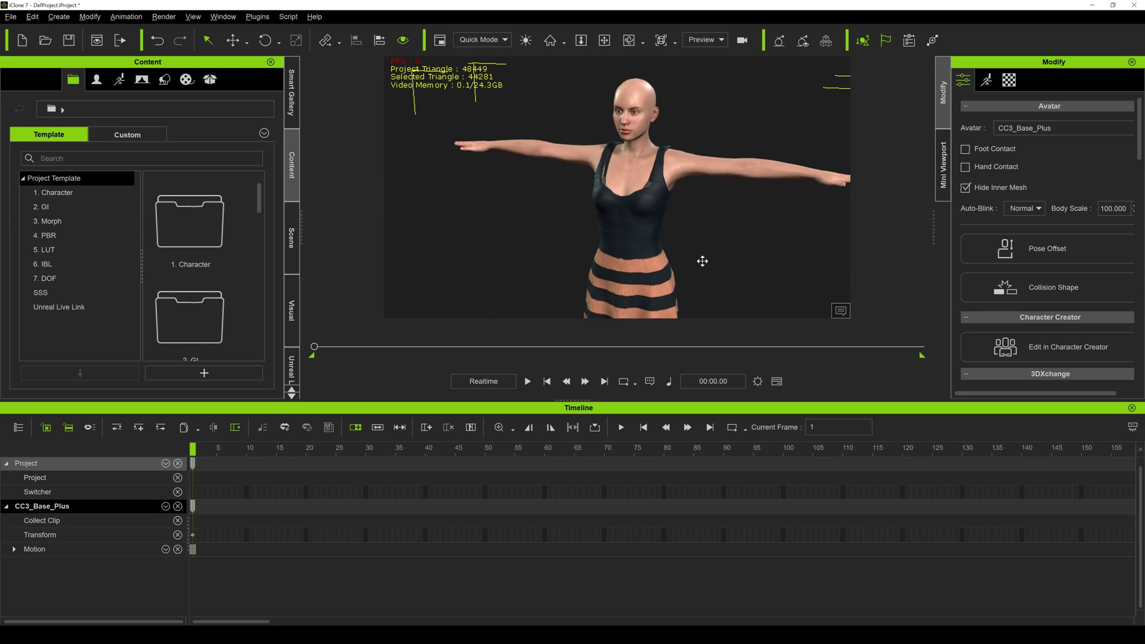
pyautogui.scroll(5, 701, 257)
pyautogui.moveTo(688, 132); pyautogui.dragTo(667, 187, button='middle')
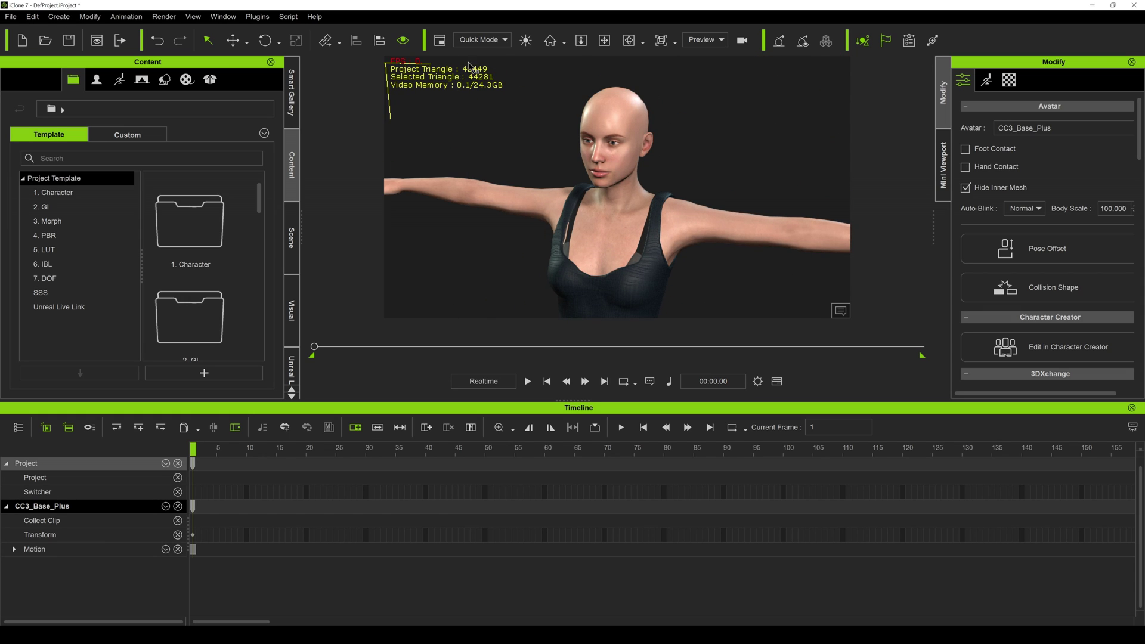
pyautogui.click(479, 39)
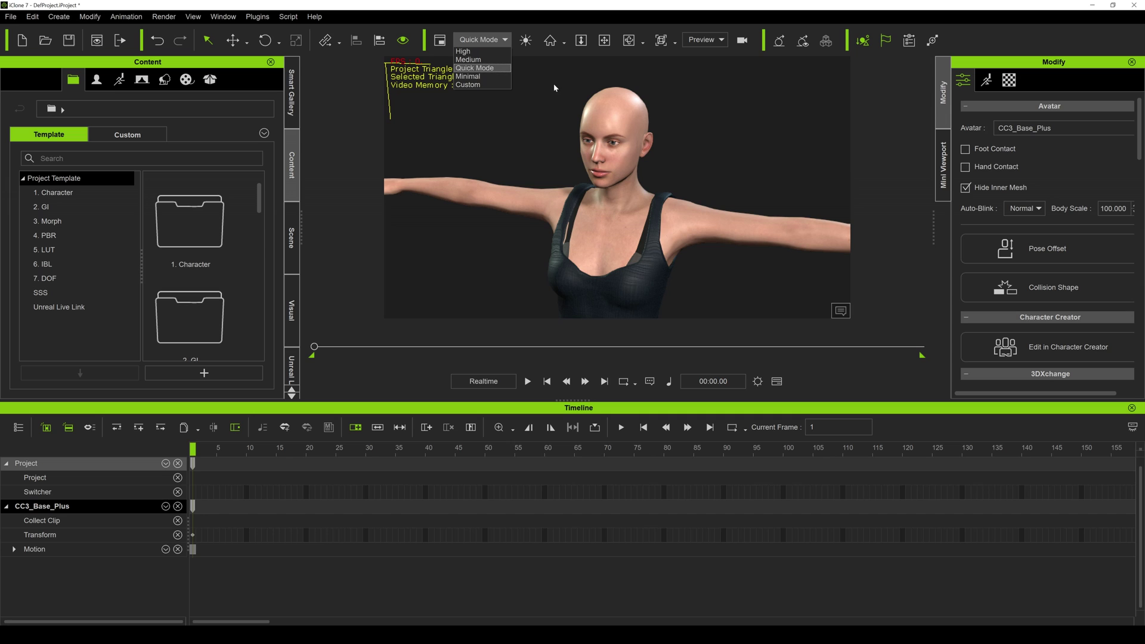
pyautogui.click(535, 142)
pyautogui.scroll(6, 739, 143)
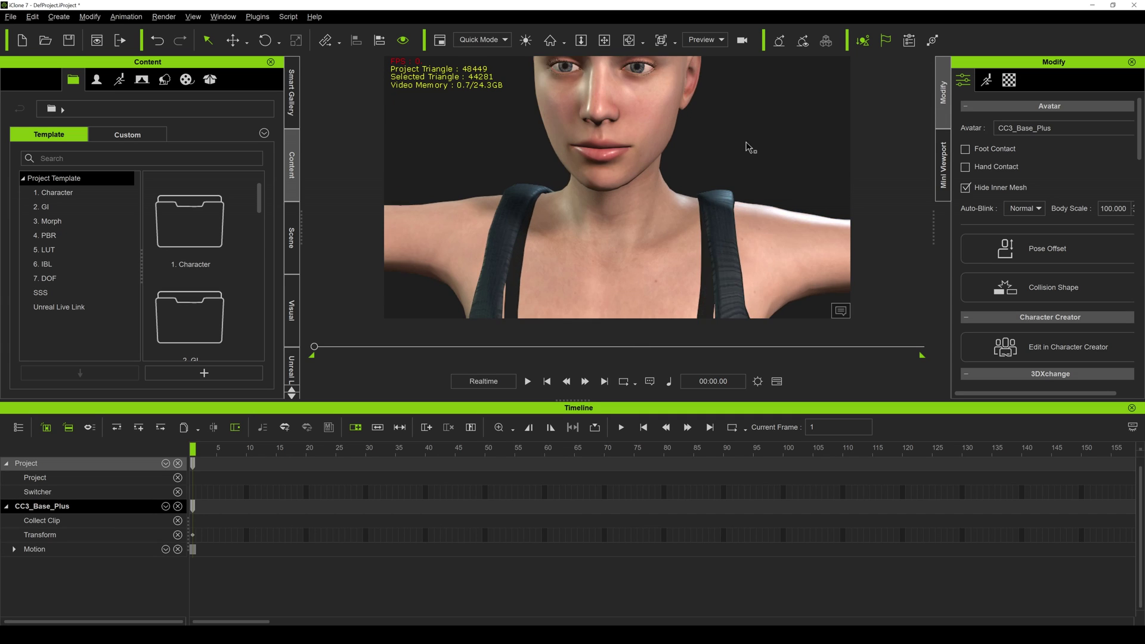
pyautogui.scroll(-5, 775, 136)
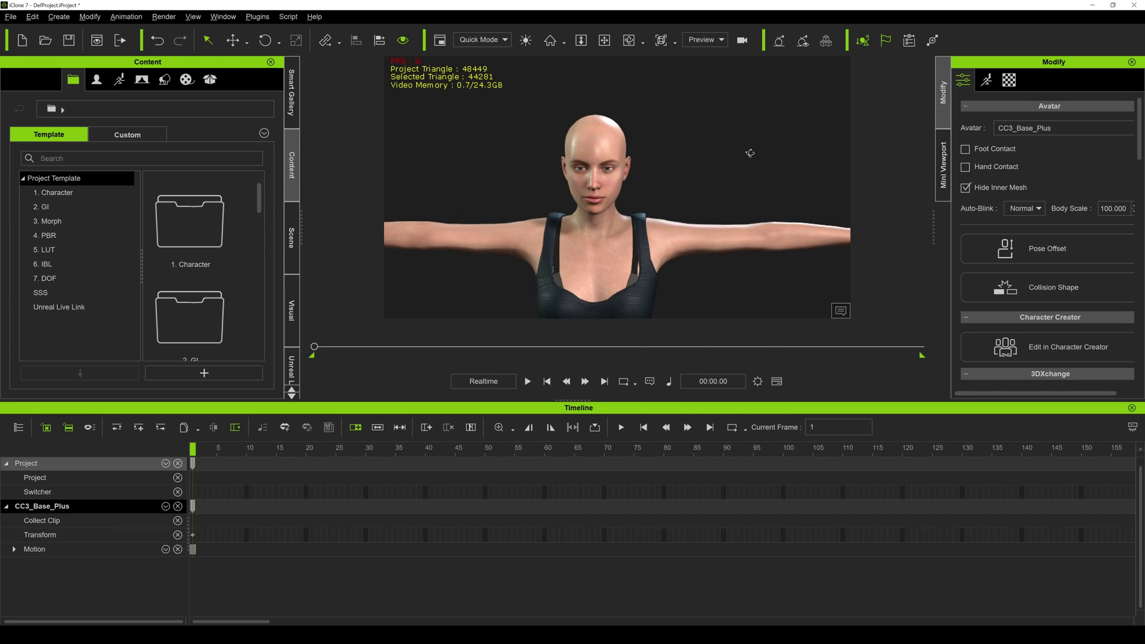
pyautogui.click(750, 148)
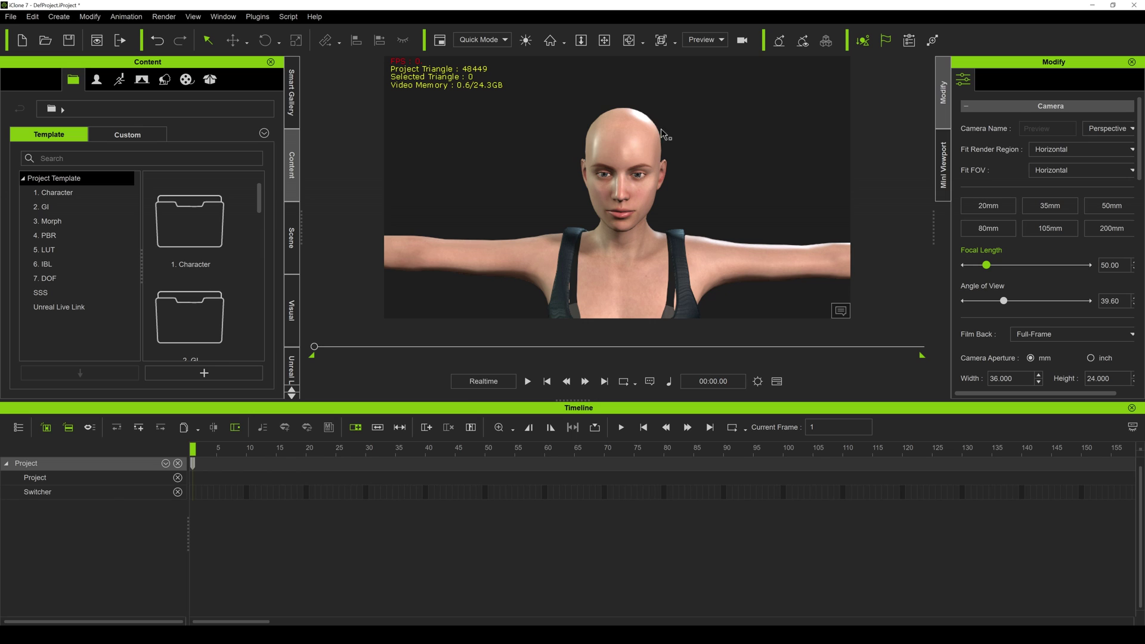
# Select the character and run the A2F_animation.py script from the OpenPlugin 001_210906 folder
pyautogui.click(624, 144)
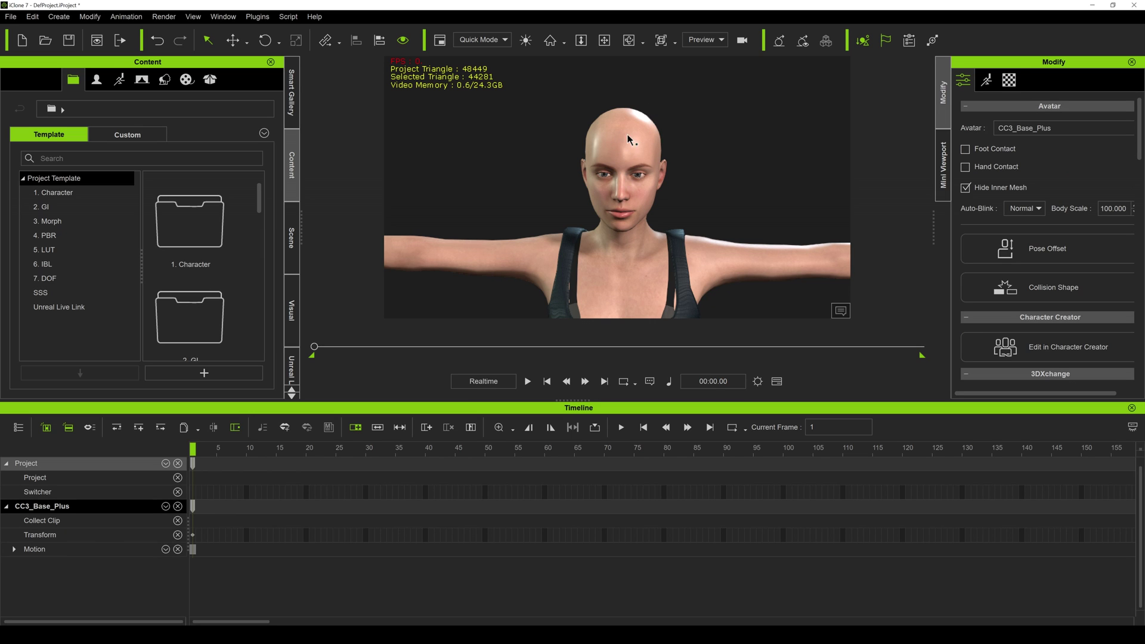
pyautogui.click(289, 16)
pyautogui.click(310, 33)
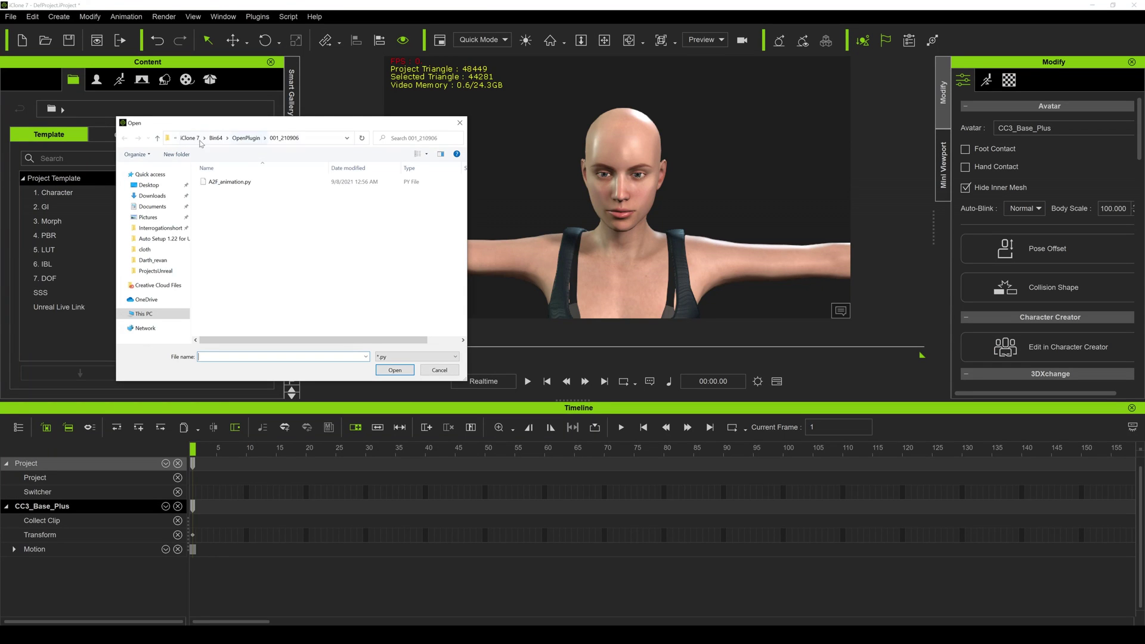
pyautogui.click(247, 184)
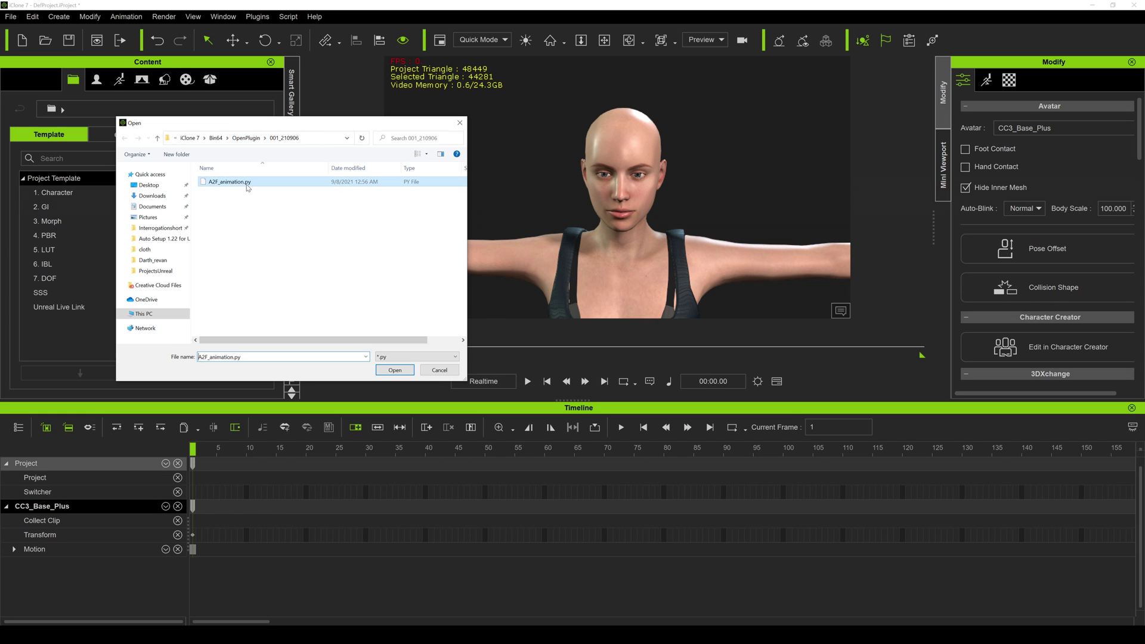
pyautogui.doubleClick(247, 184)
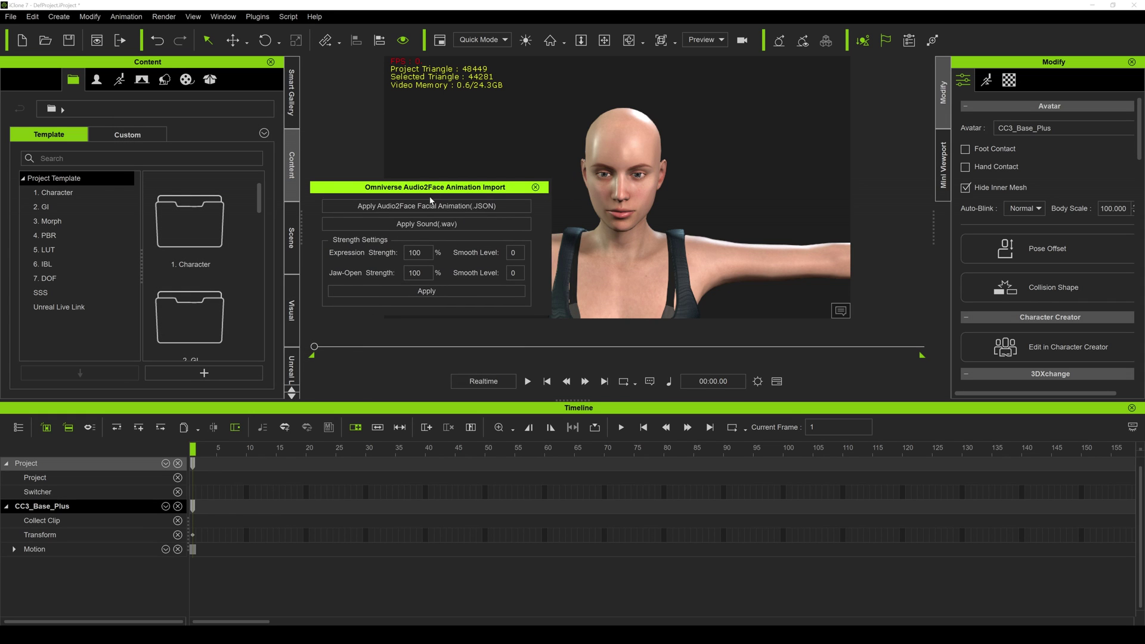
# Apply the Audio2Face facial animation from the tutorialjsonson JSON file on the Desktop to the character
pyautogui.click(392, 210)
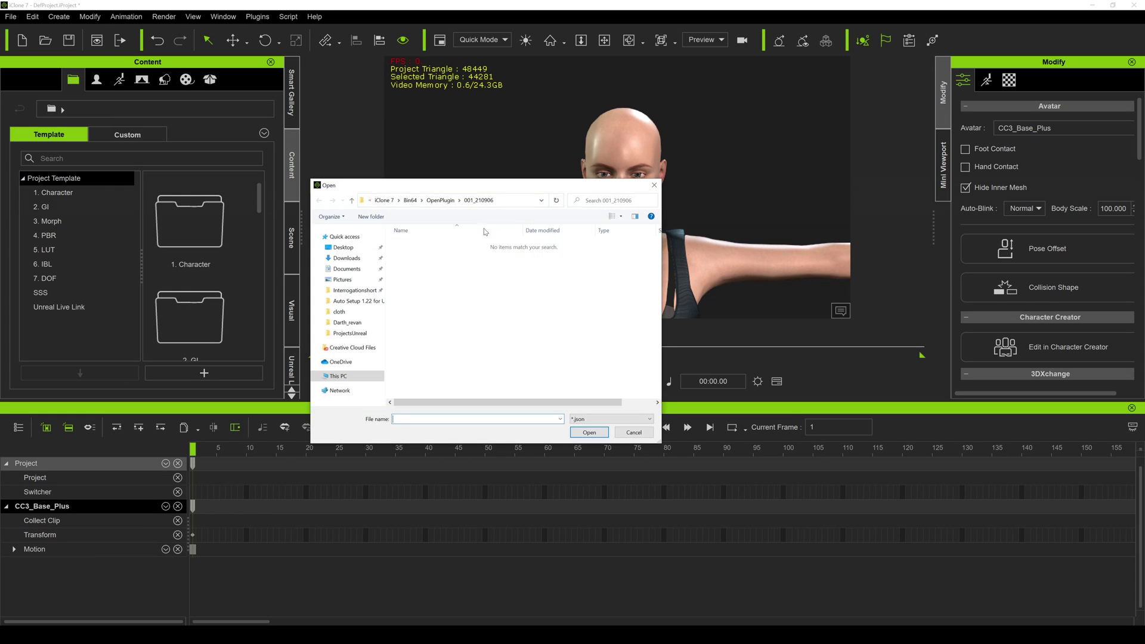
pyautogui.click(352, 247)
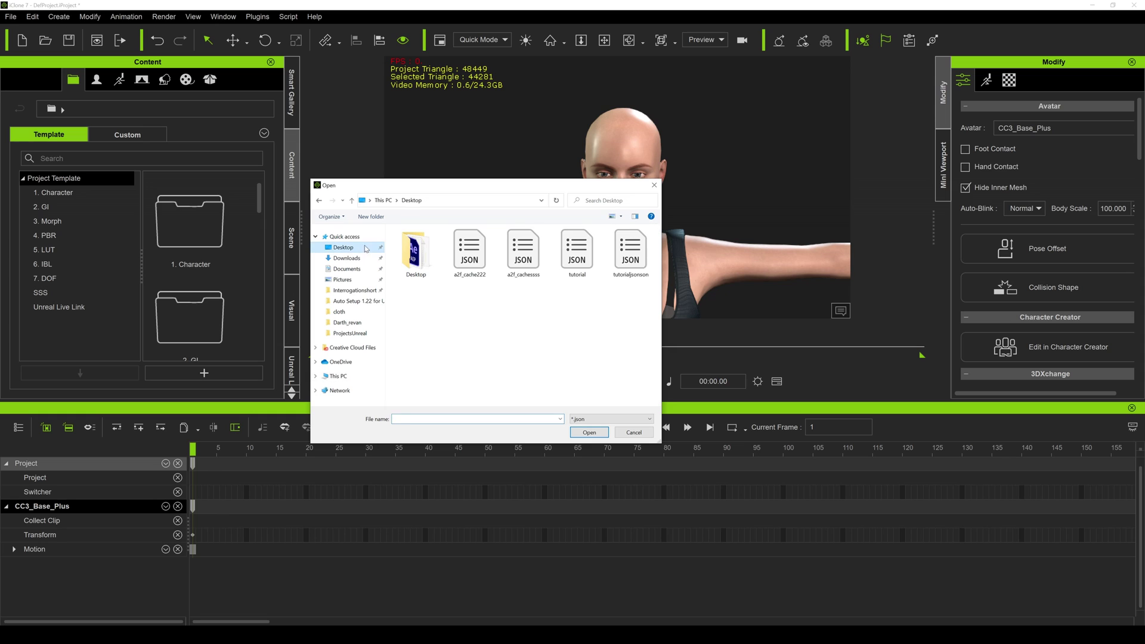
pyautogui.click(635, 265)
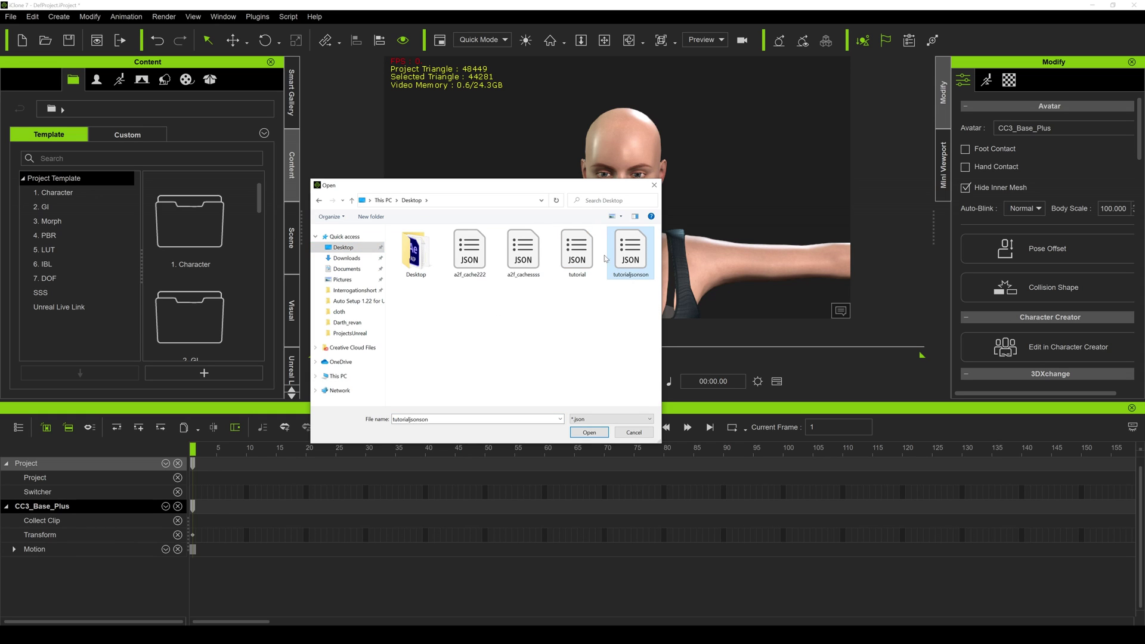
pyautogui.doubleClick(634, 263)
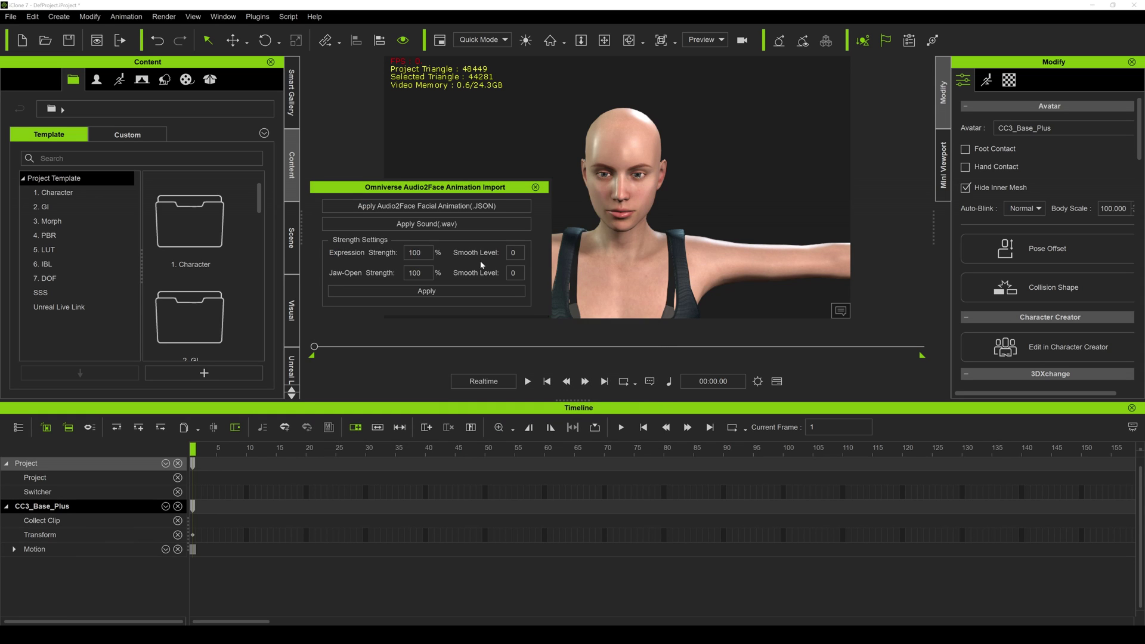
# Start applying a WAV sound and browse to the tracks folder using the audio source directory path copied from Audio2Face
pyautogui.click(432, 225)
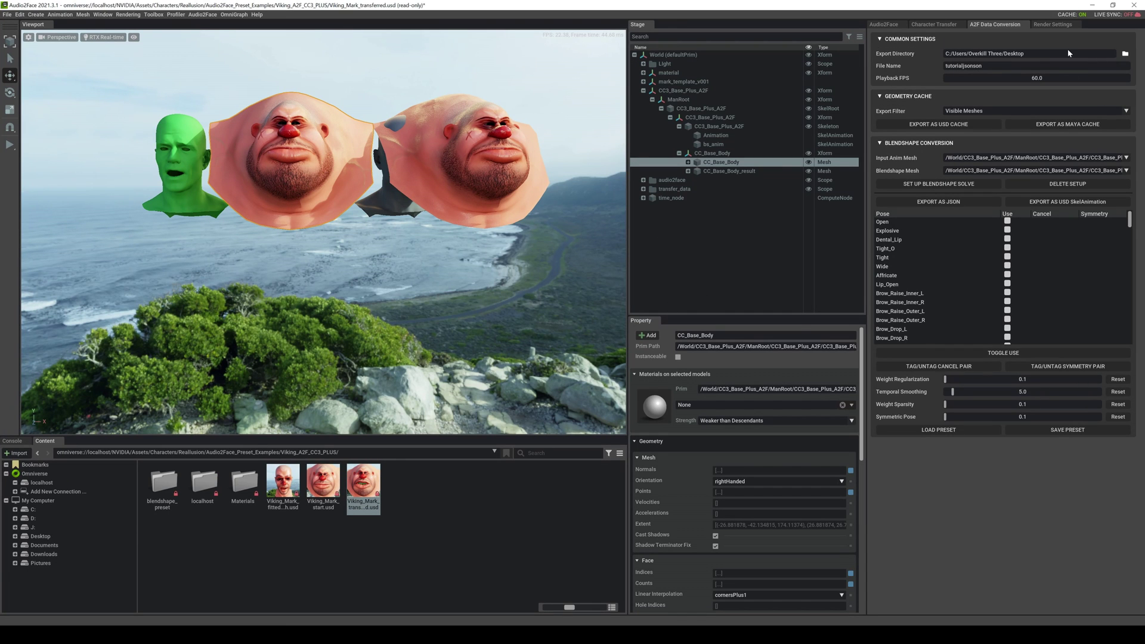
pyautogui.click(886, 24)
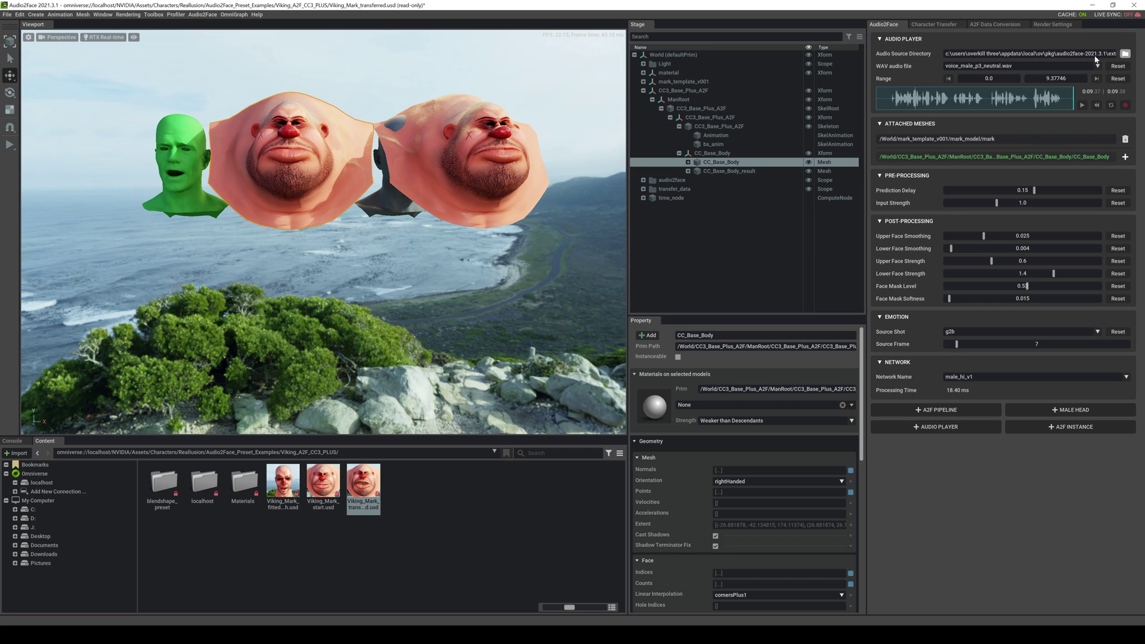
pyautogui.moveTo(1102, 54); pyautogui.dragTo(891, 53)
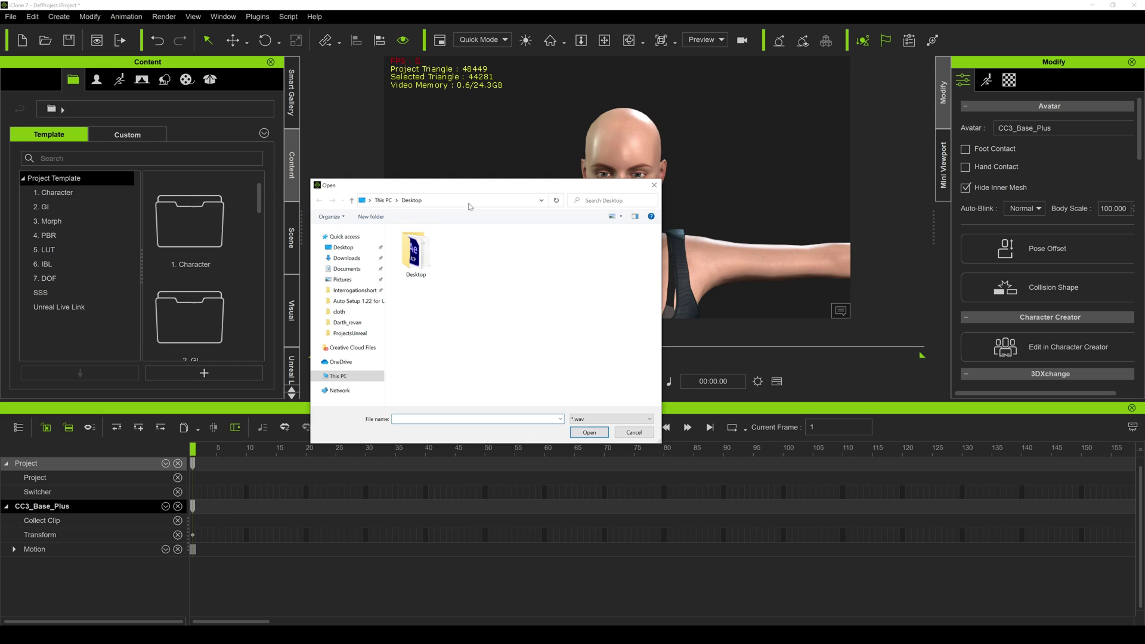
pyautogui.click(471, 201)
pyautogui.hotkey('ctrl', 'v')
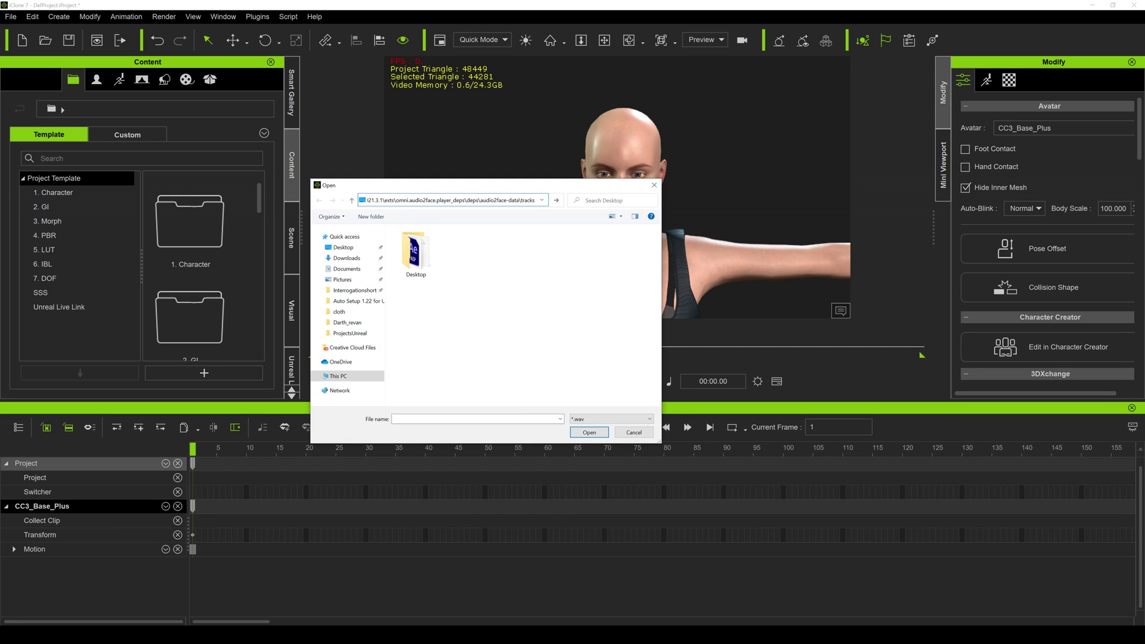
pyautogui.press('Return')
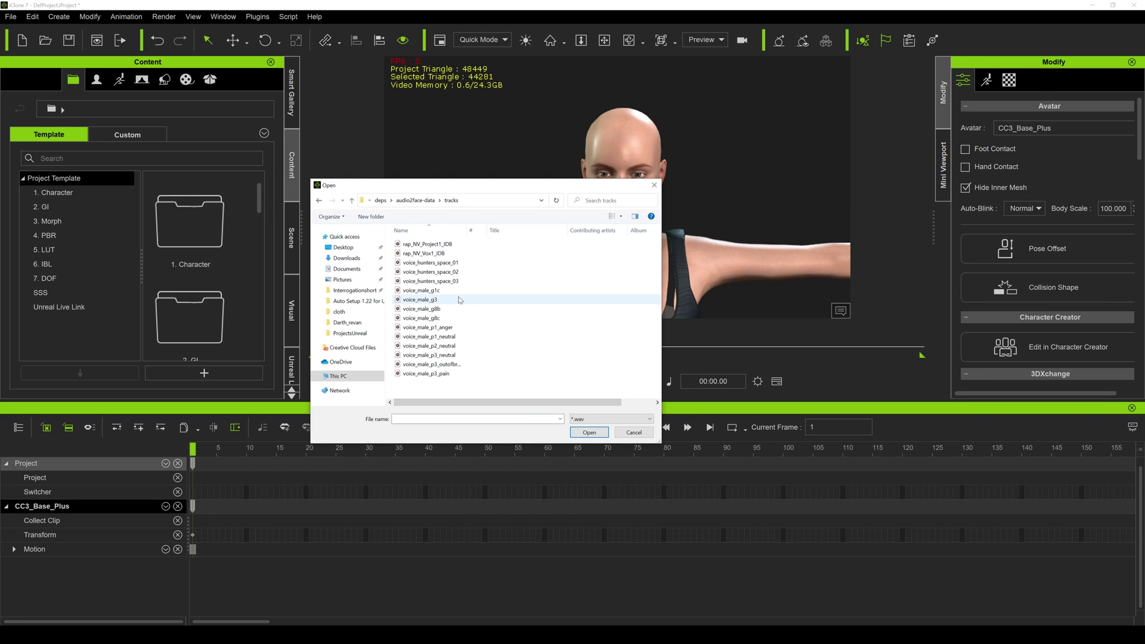
# Apply the voice_male_p3_neutral sound to the character and play the facial animation
pyautogui.click(453, 355)
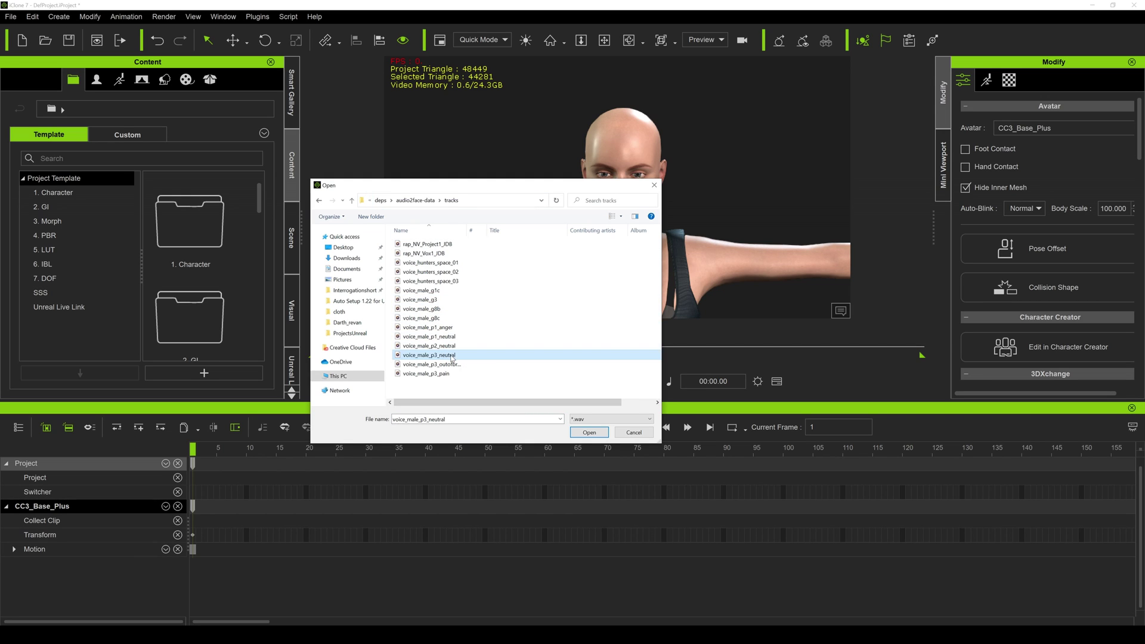
pyautogui.click(588, 432)
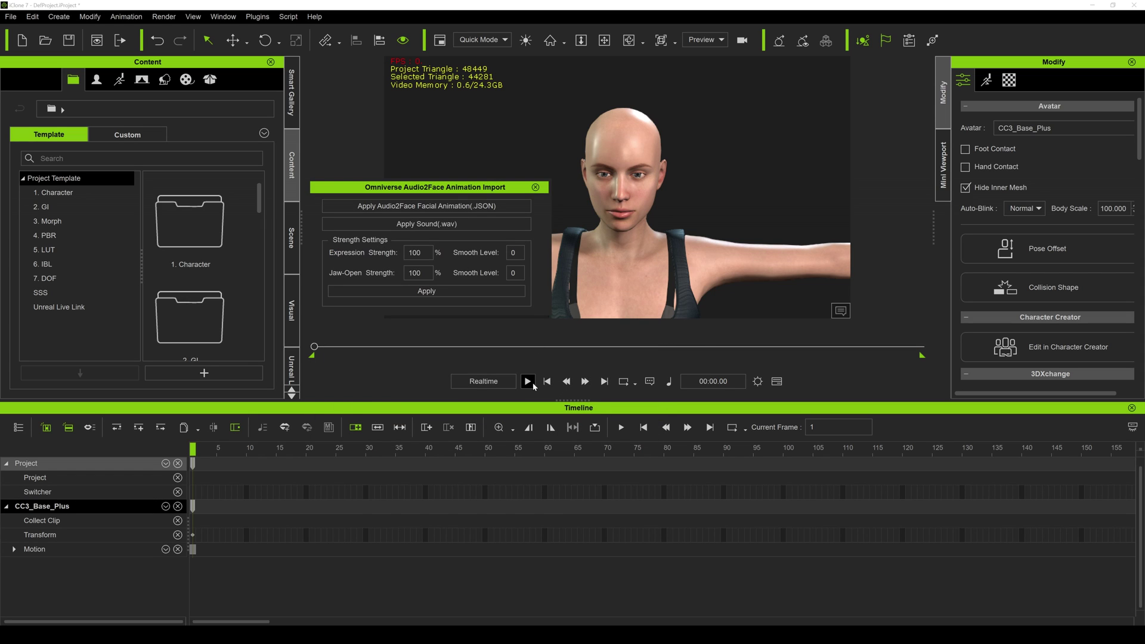
pyautogui.click(529, 382)
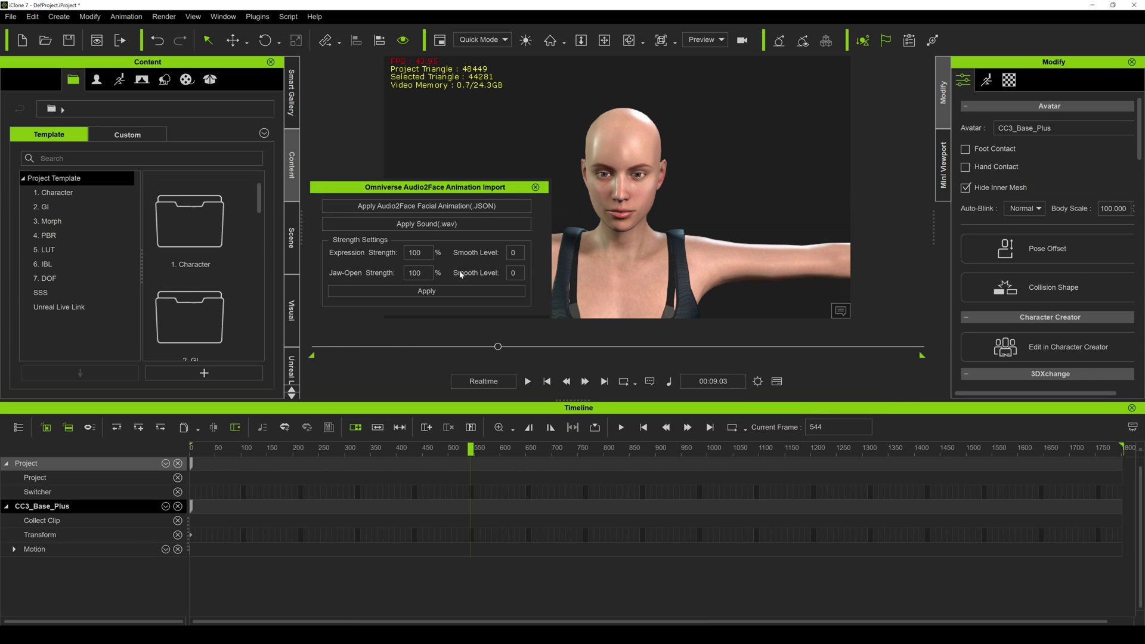
# Return the playhead to the first frame and reselect the character in the viewport
pyautogui.click(458, 291)
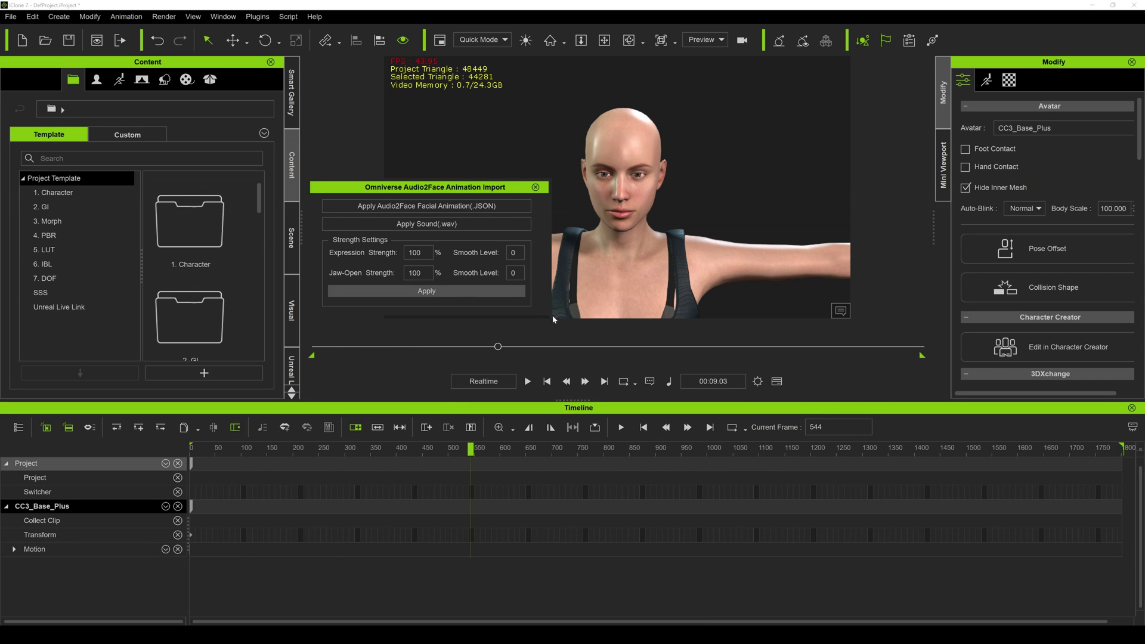
pyautogui.moveTo(471, 450); pyautogui.dragTo(152, 459)
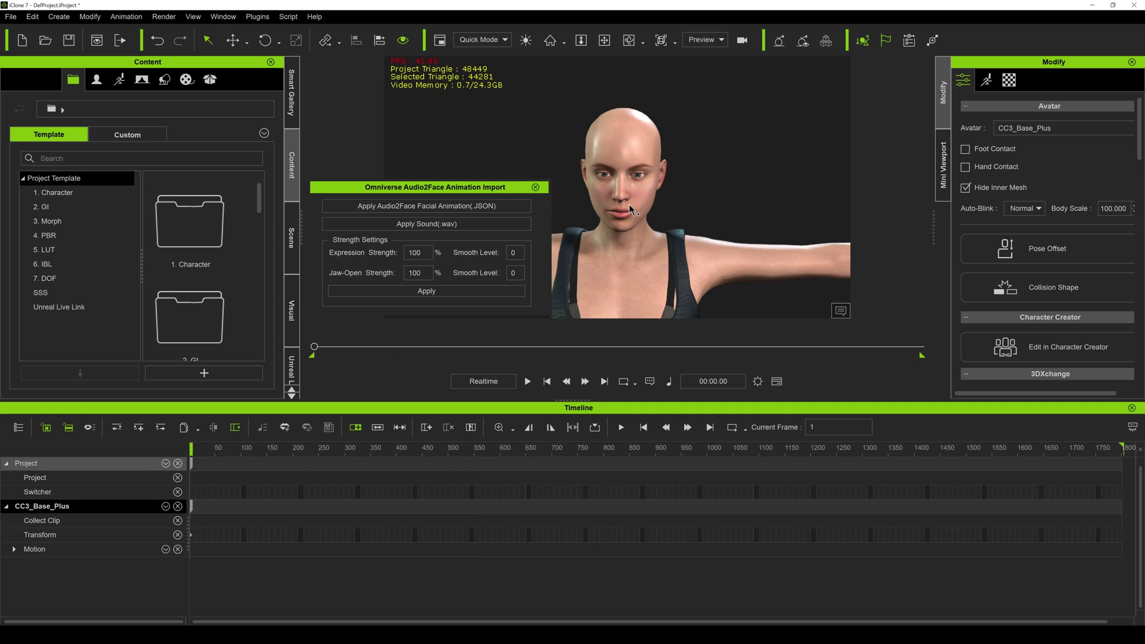
pyautogui.click(752, 129)
pyautogui.click(646, 136)
# Show the Expression track for CC3_Base_Plus in the Timeline and expand its subtracks
pyautogui.click(168, 506)
pyautogui.click(172, 417)
pyautogui.click(166, 506)
pyautogui.click(174, 420)
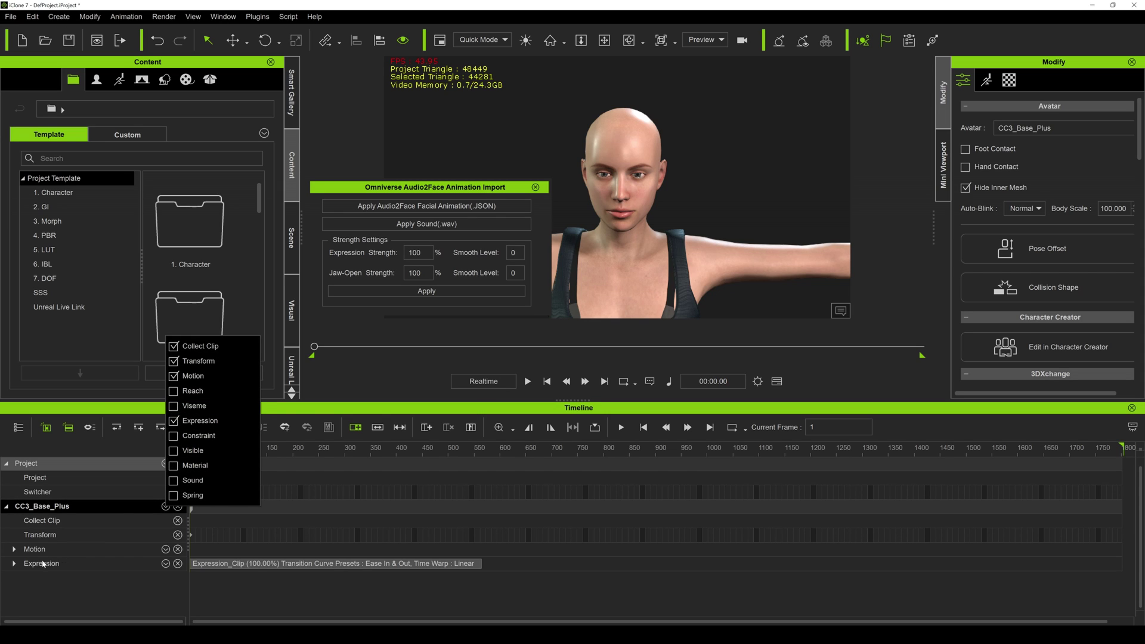
pyautogui.click(15, 564)
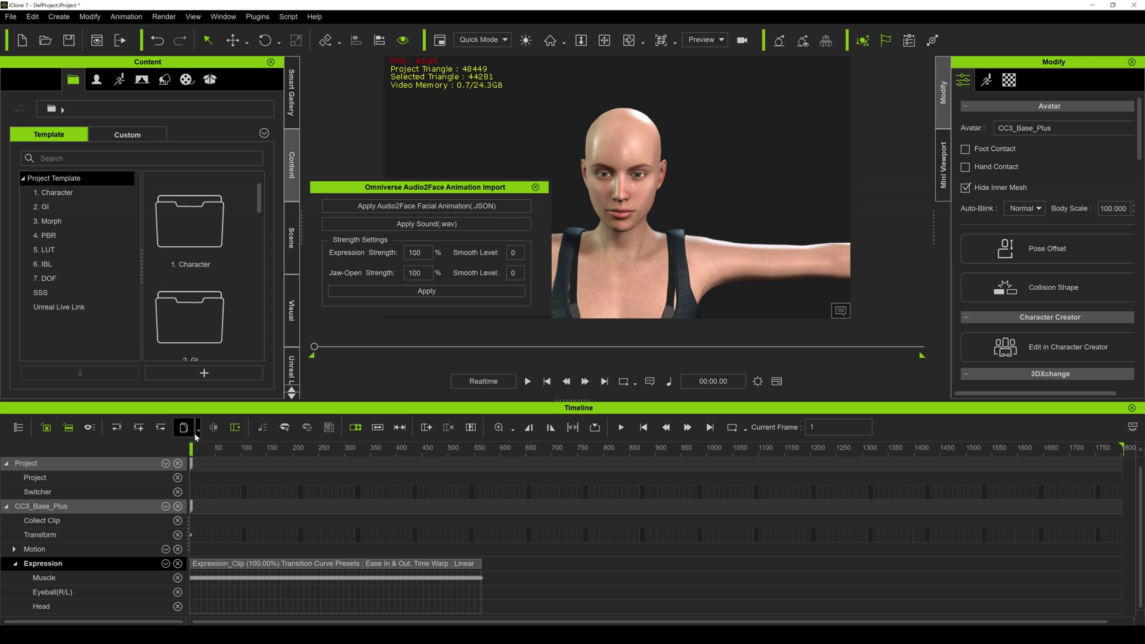
# Close the Audio2Face import dialog and open the Motion LIVE plugin
pyautogui.click(536, 188)
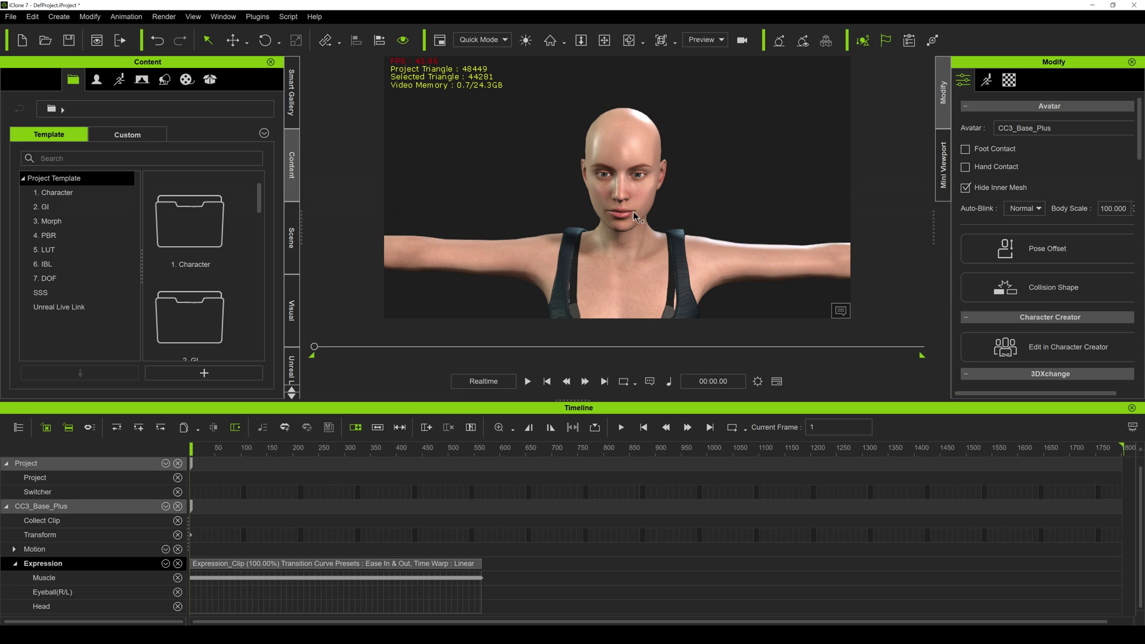
pyautogui.scroll(3, 645, 191)
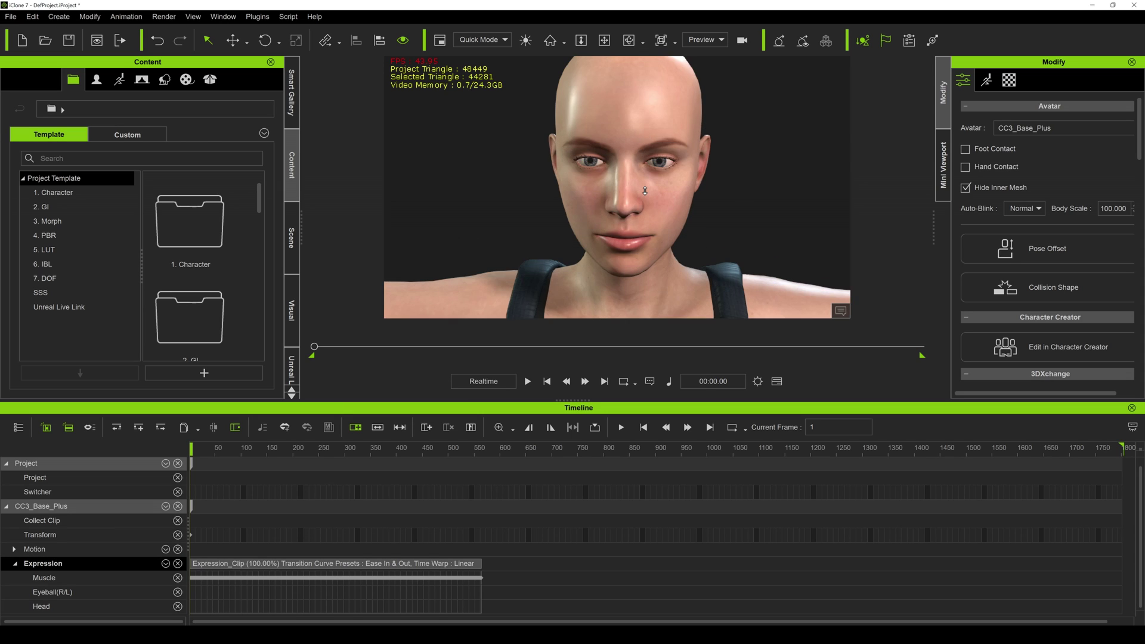
pyautogui.scroll(-3, 645, 191)
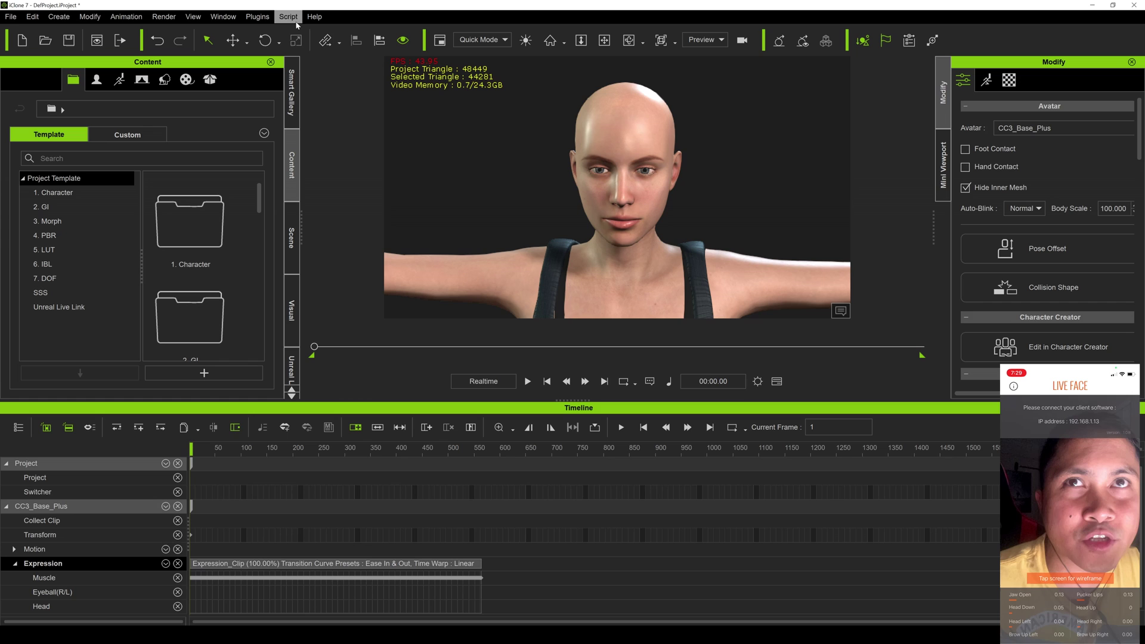
pyautogui.click(258, 17)
pyautogui.moveTo(358, 77)
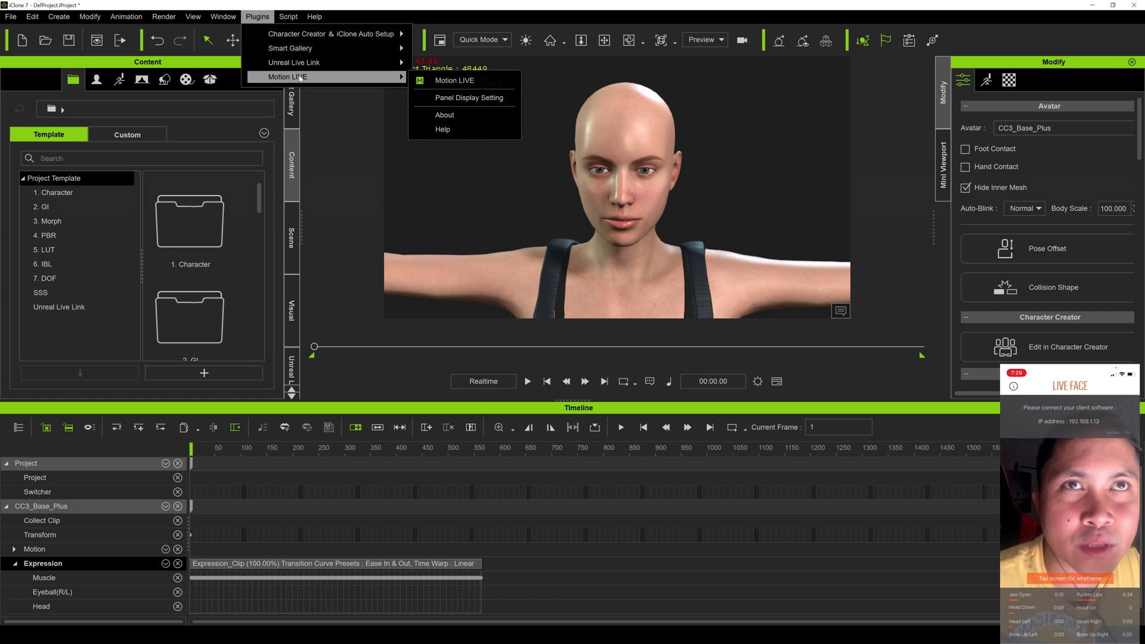
pyautogui.click(458, 80)
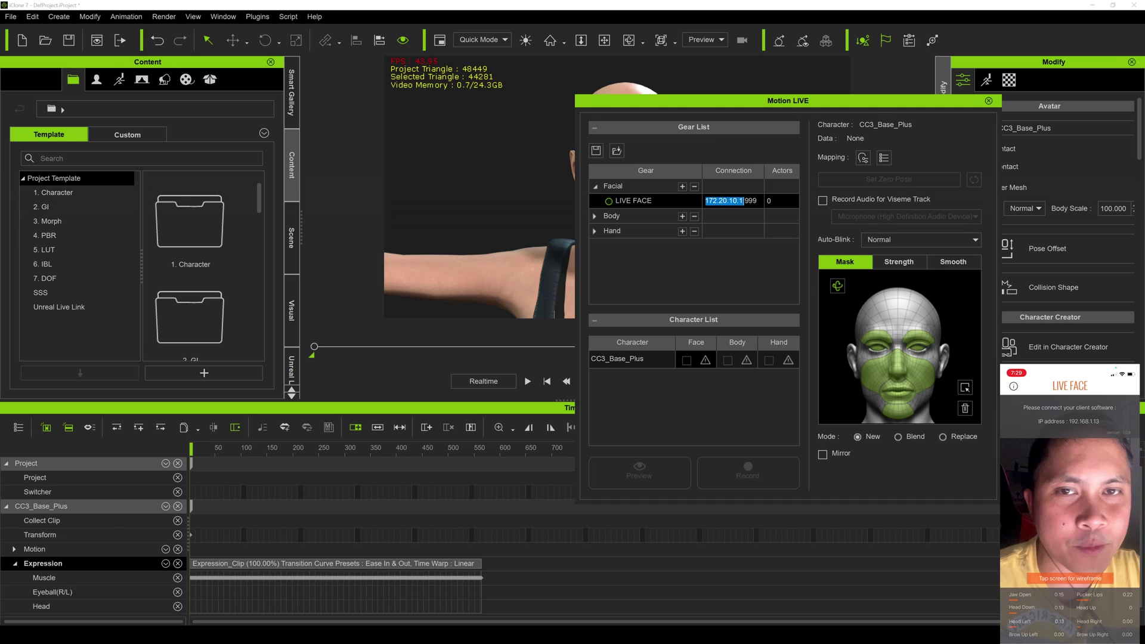
# Connect the LIVE FACE gear at address 192.168.1.13 and assign it to the face of CC3_Base_Plus
pyautogui.write('1')
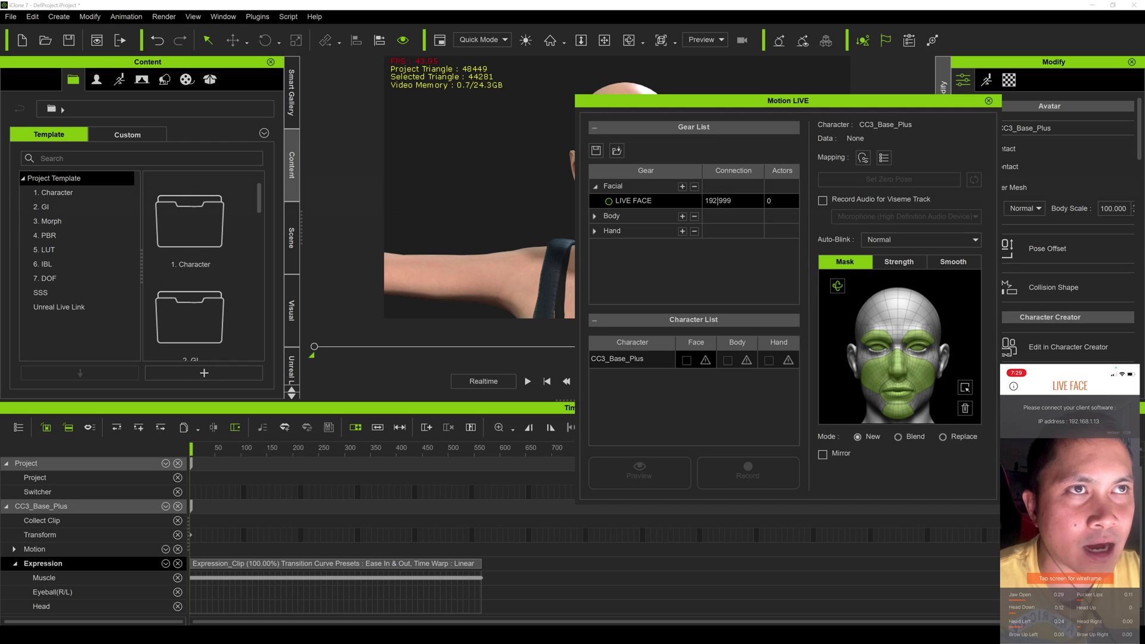
pyautogui.write('92.168.1.13')
pyautogui.click(609, 201)
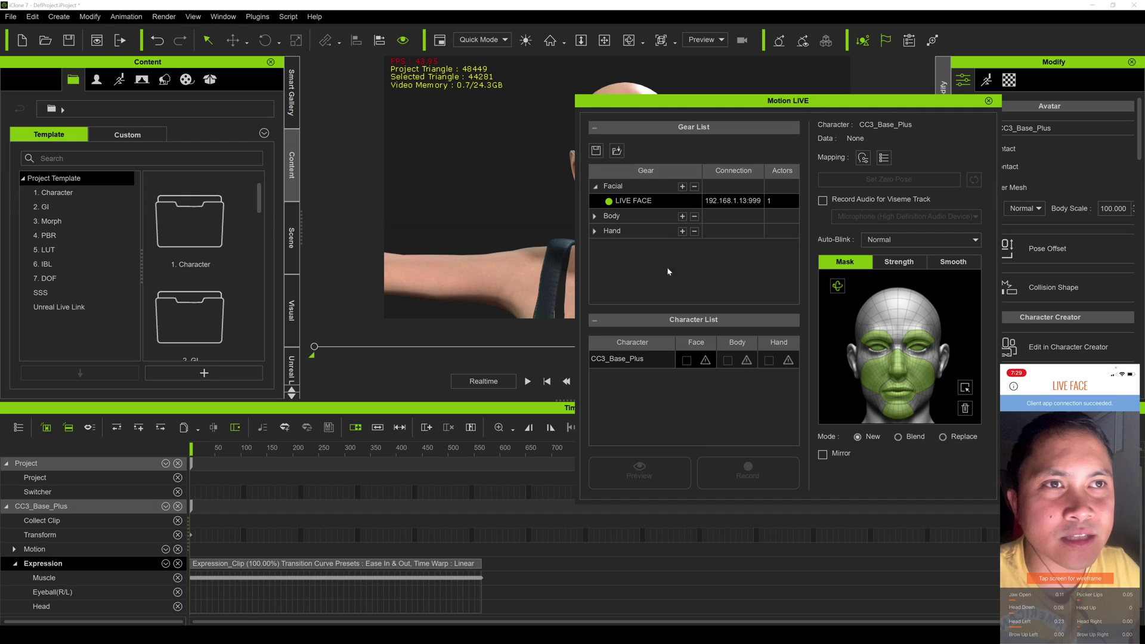
pyautogui.click(705, 361)
pyautogui.click(698, 365)
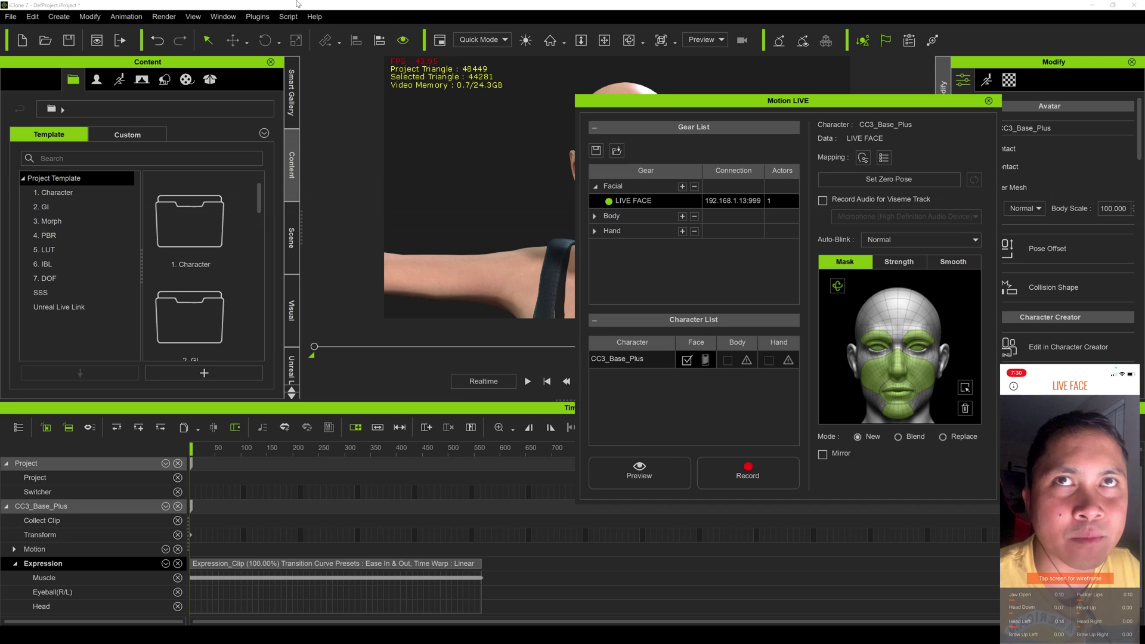
# Hide the Timeline and play the beginning of the facial animation, returning the playhead to the start
pyautogui.click(223, 16)
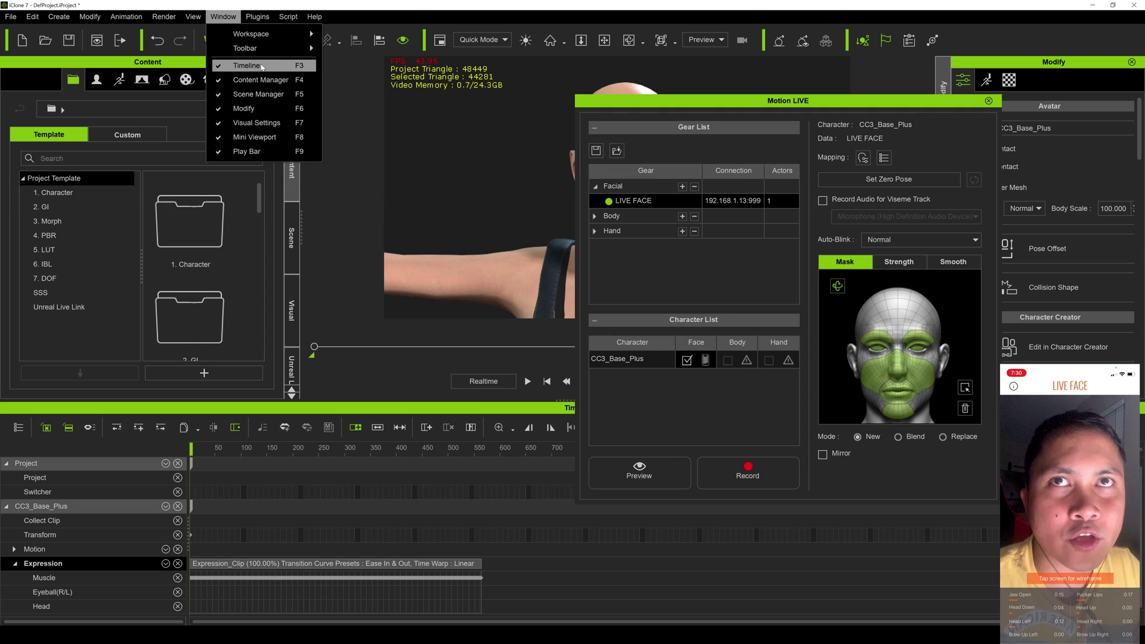
pyautogui.click(262, 66)
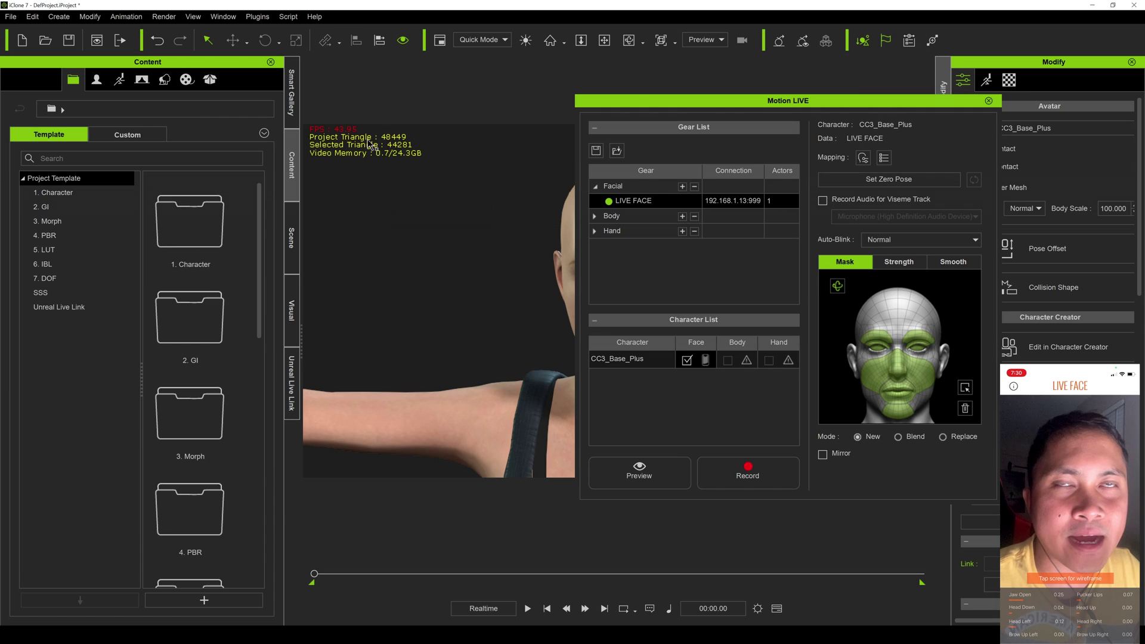
pyautogui.click(528, 609)
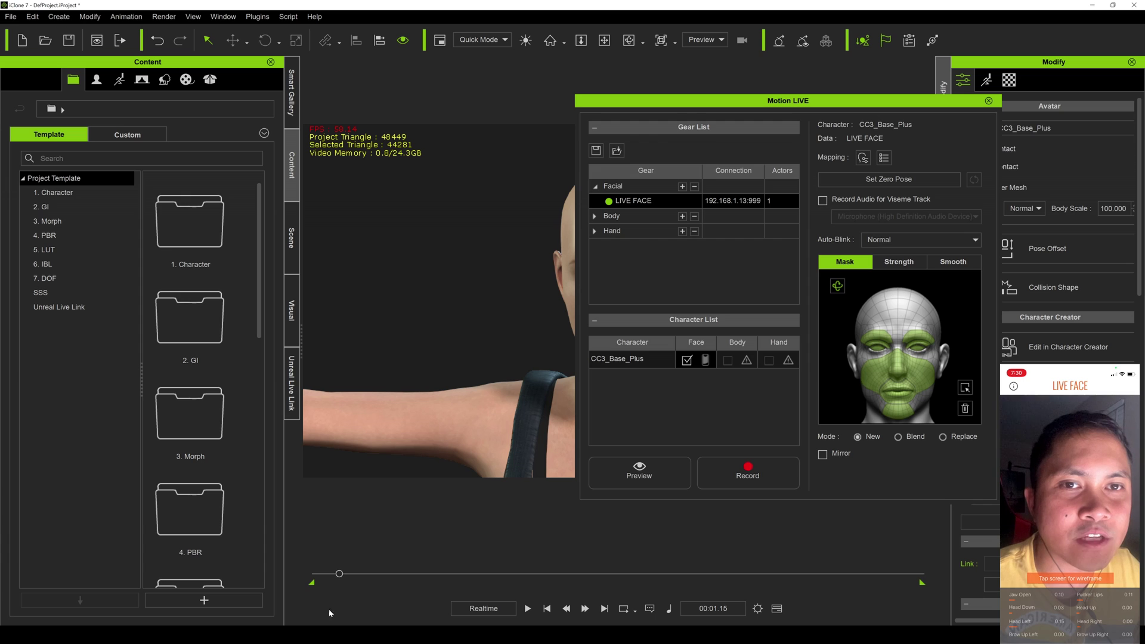
pyautogui.moveTo(339, 575); pyautogui.dragTo(266, 576)
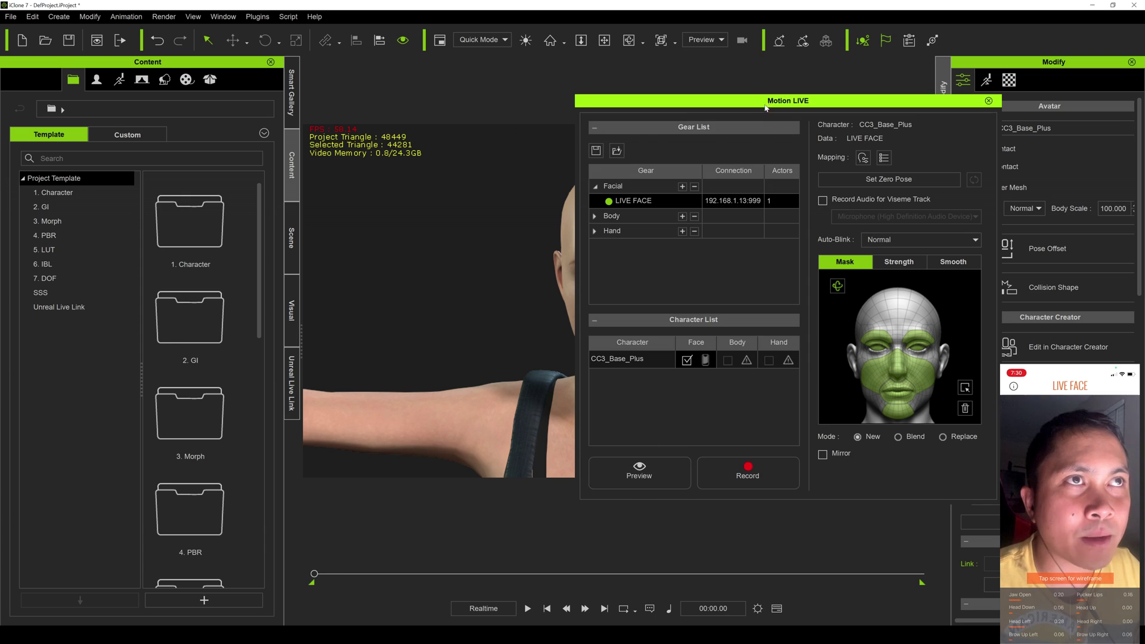
# Move the Motion LIVE window off the character's face and limit the facial capture mask to the brow and eye regions
pyautogui.moveTo(785, 102); pyautogui.dragTo(841, 106)
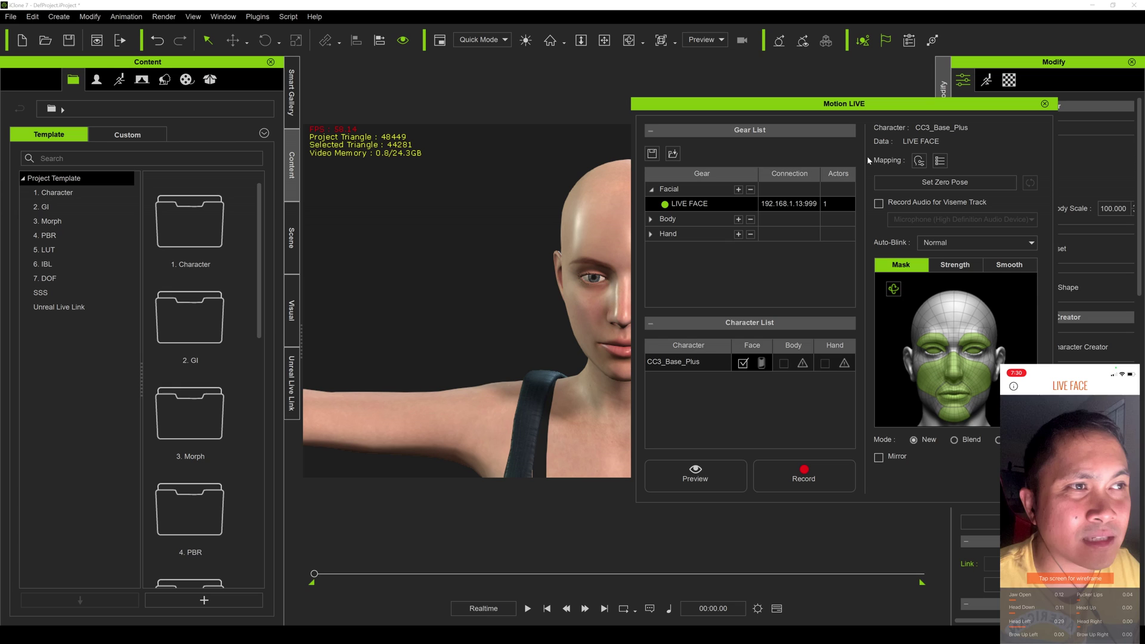
pyautogui.click(948, 399)
pyautogui.click(961, 421)
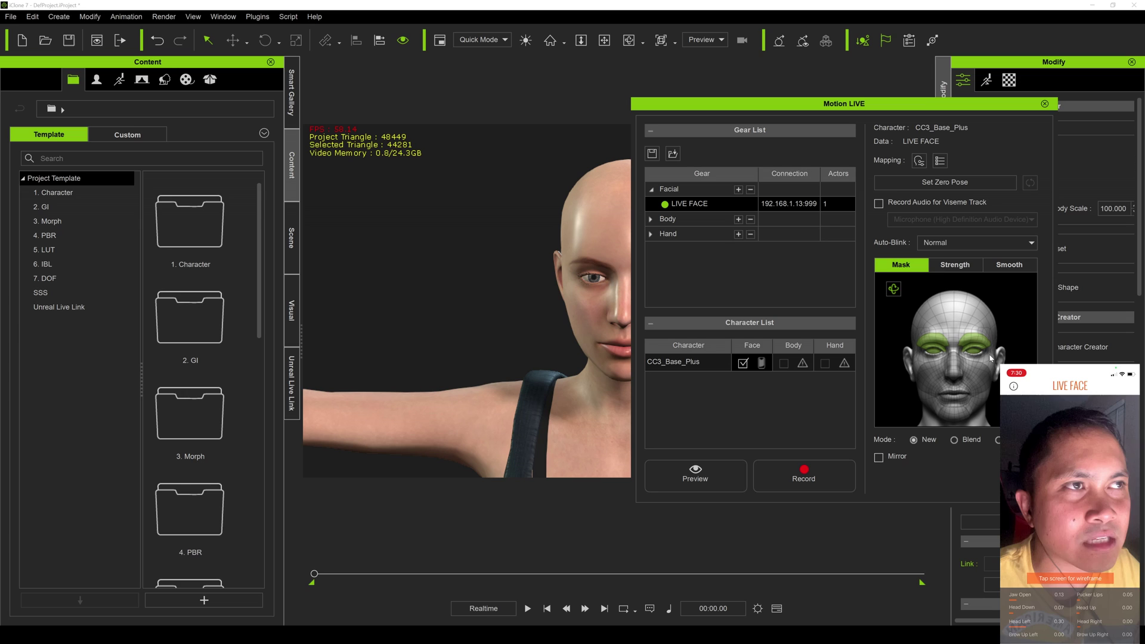
# Set Auto-Blink to None and the facial recording mode to Blend for CC3_Base_Plus
pyautogui.click(951, 244)
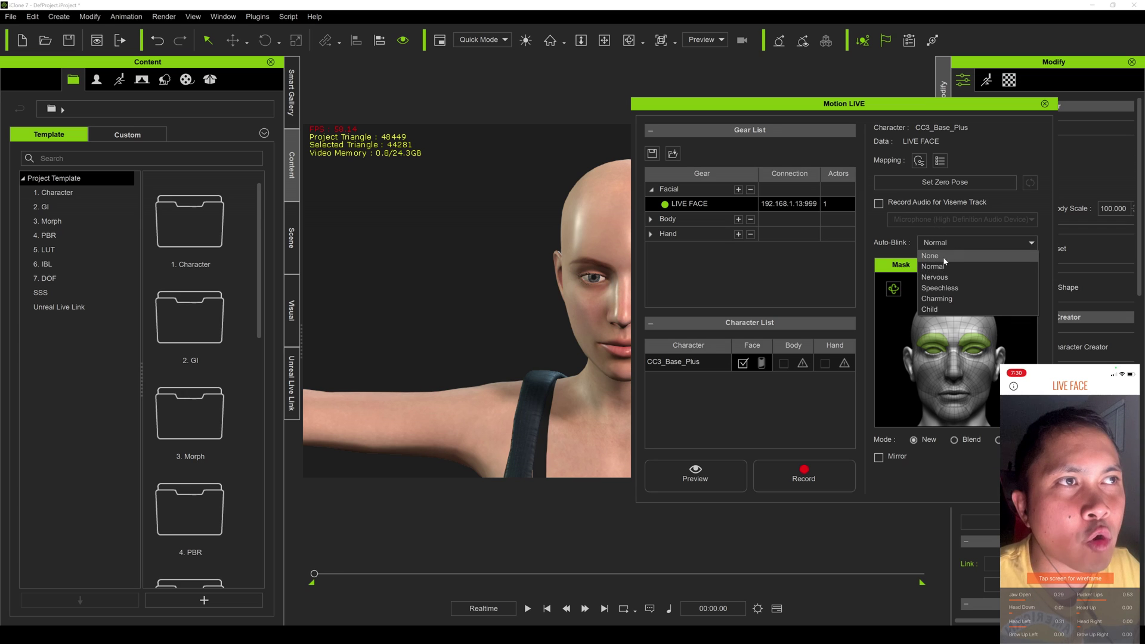
pyautogui.click(944, 257)
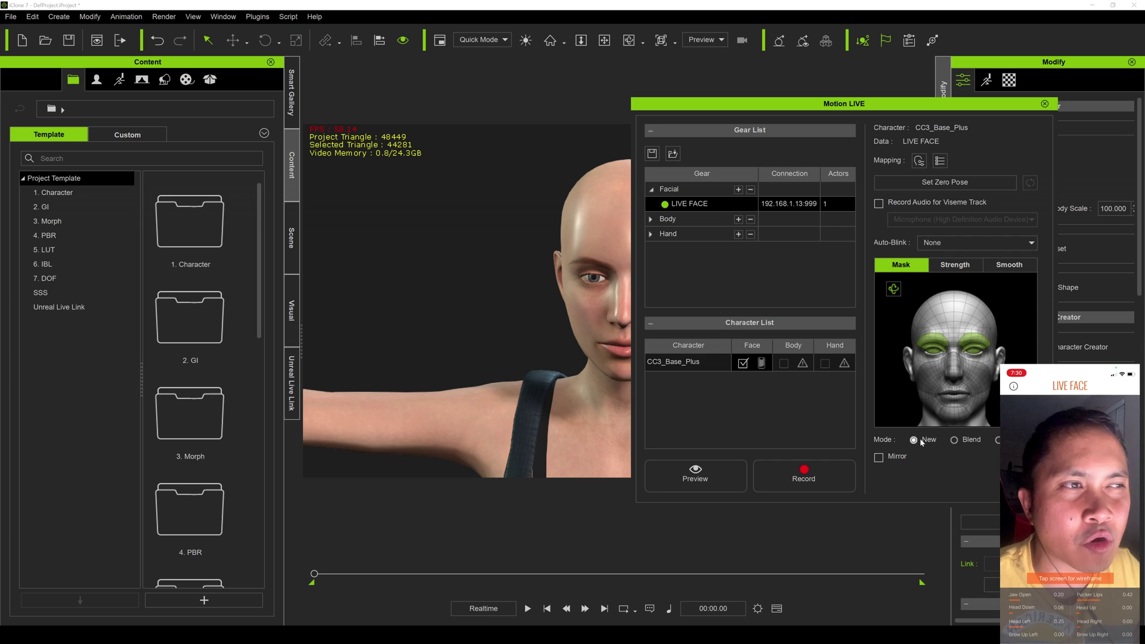
pyautogui.click(955, 440)
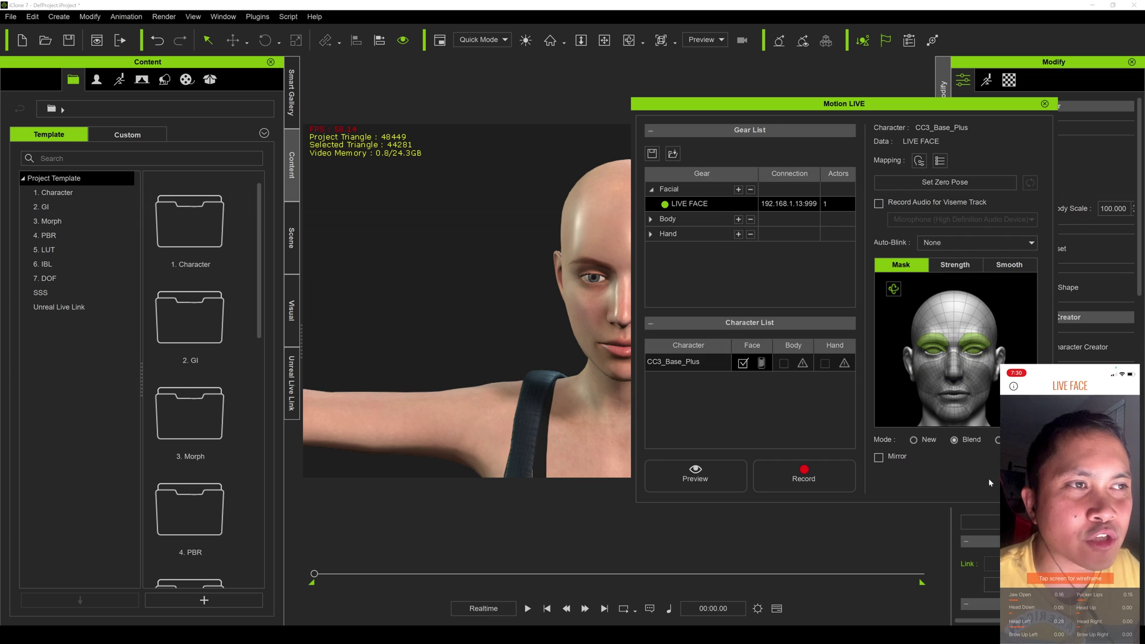
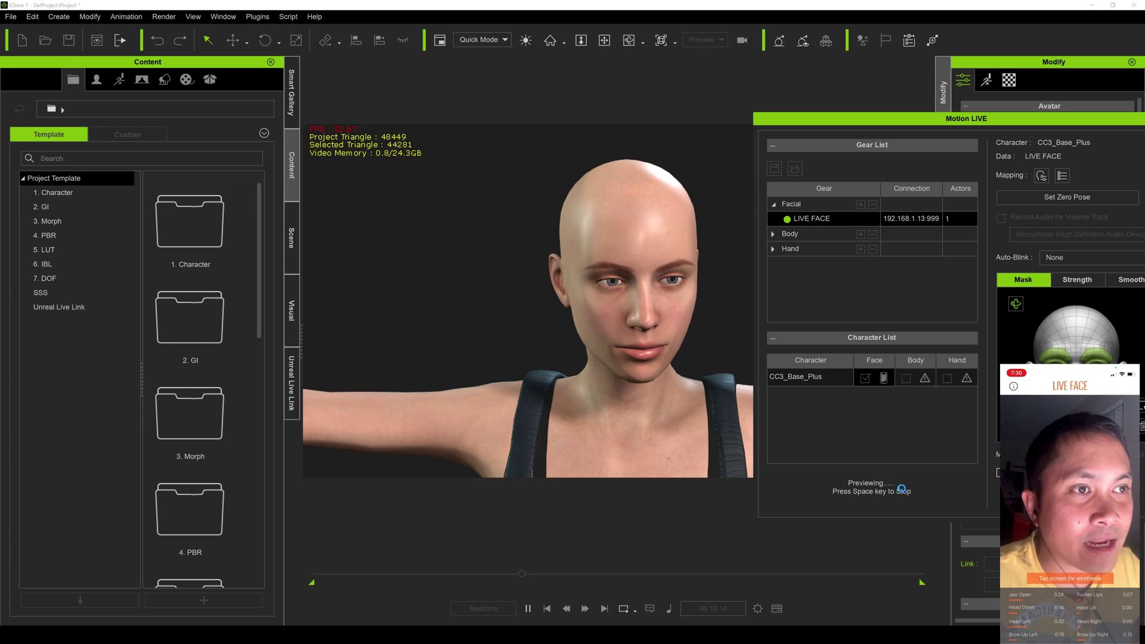
# Stop the live preview, move the Motion LIVE window aside, and record a blended facial take on CC3_Base_Plus from the start
pyautogui.press('space')
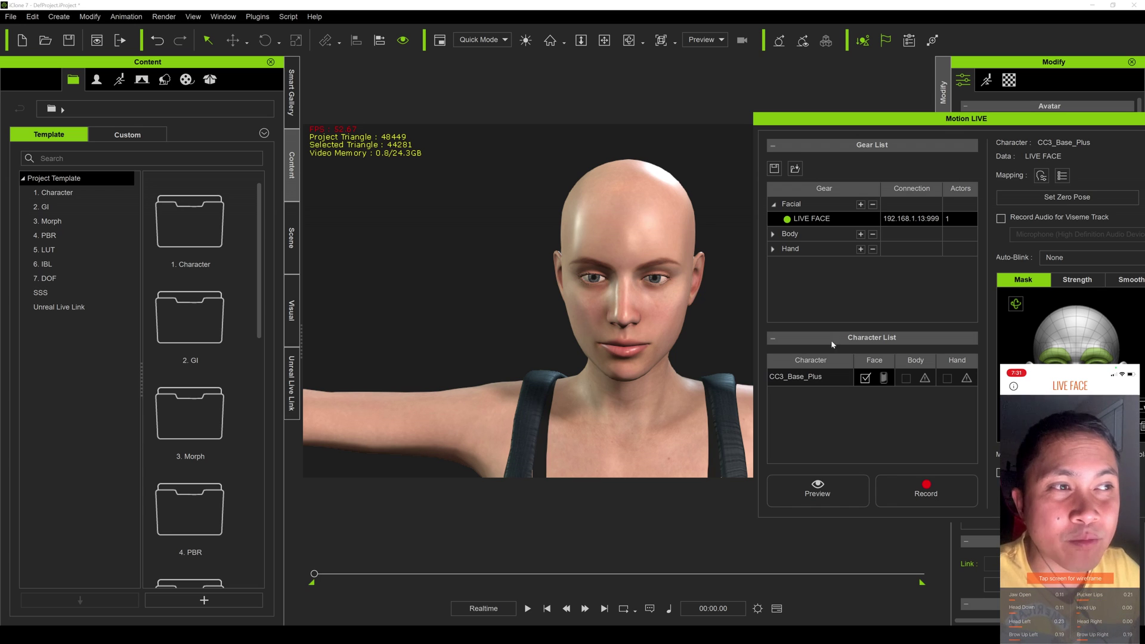
pyautogui.moveTo(988, 119); pyautogui.dragTo(897, 143)
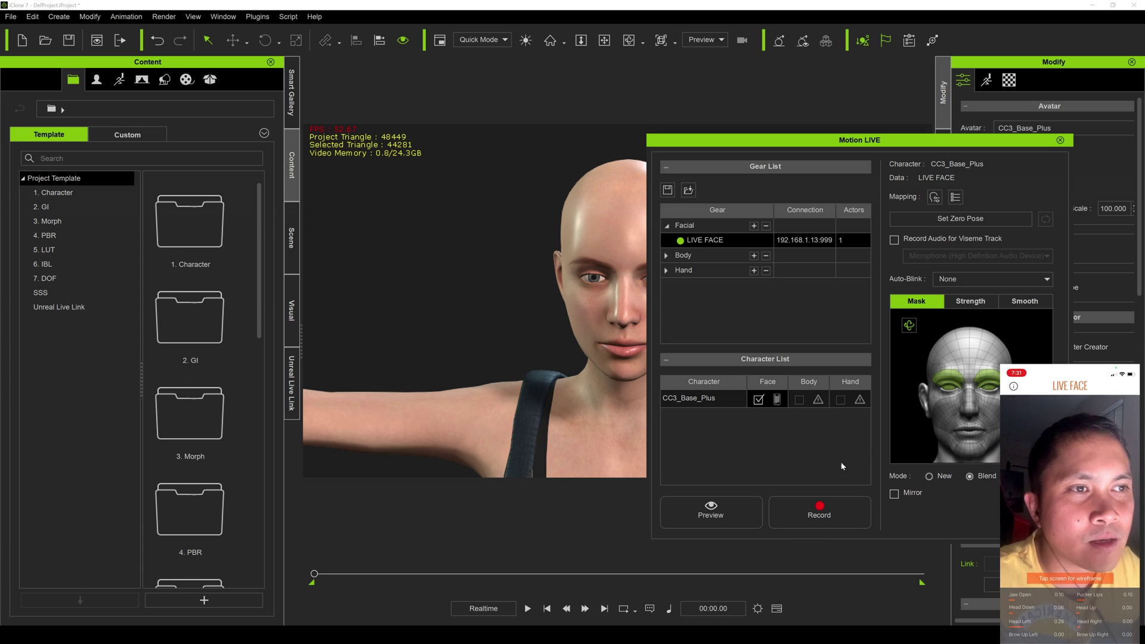
pyautogui.click(793, 515)
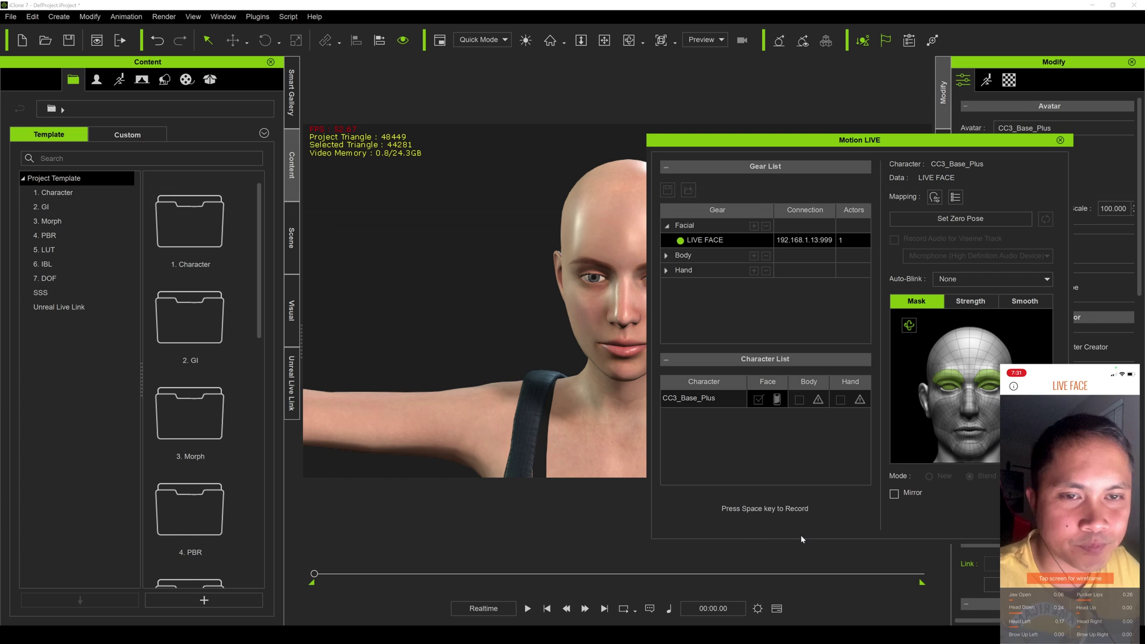
pyautogui.press('space')
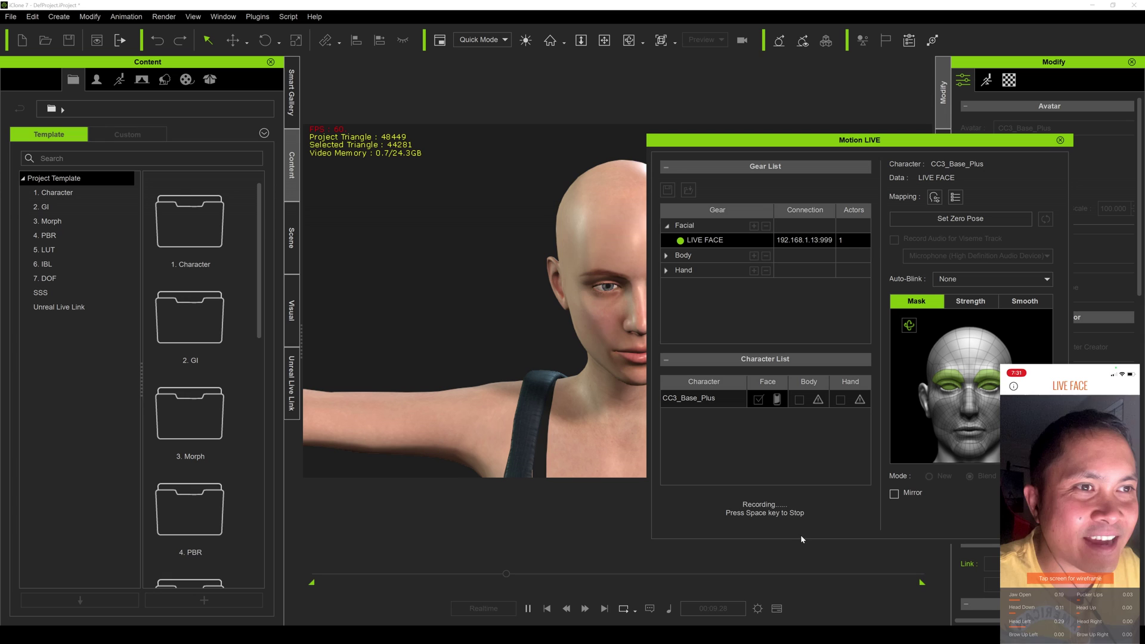
pyautogui.press('space')
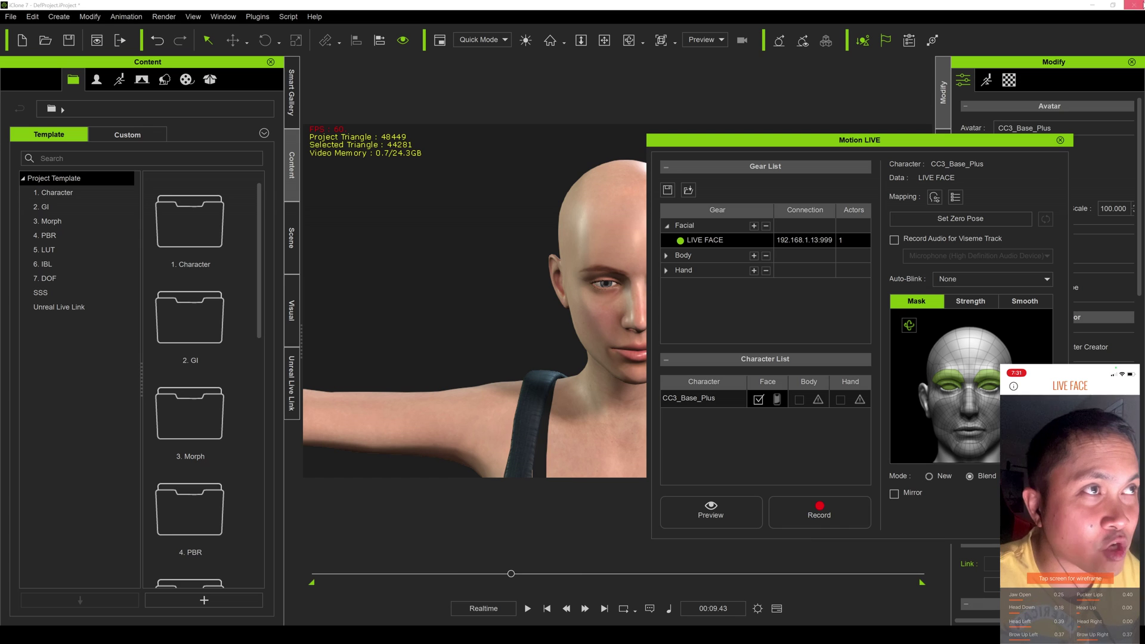
# Close Motion LIVE, accepting the disconnection of all servers, and show the Timeline
pyautogui.click(1060, 140)
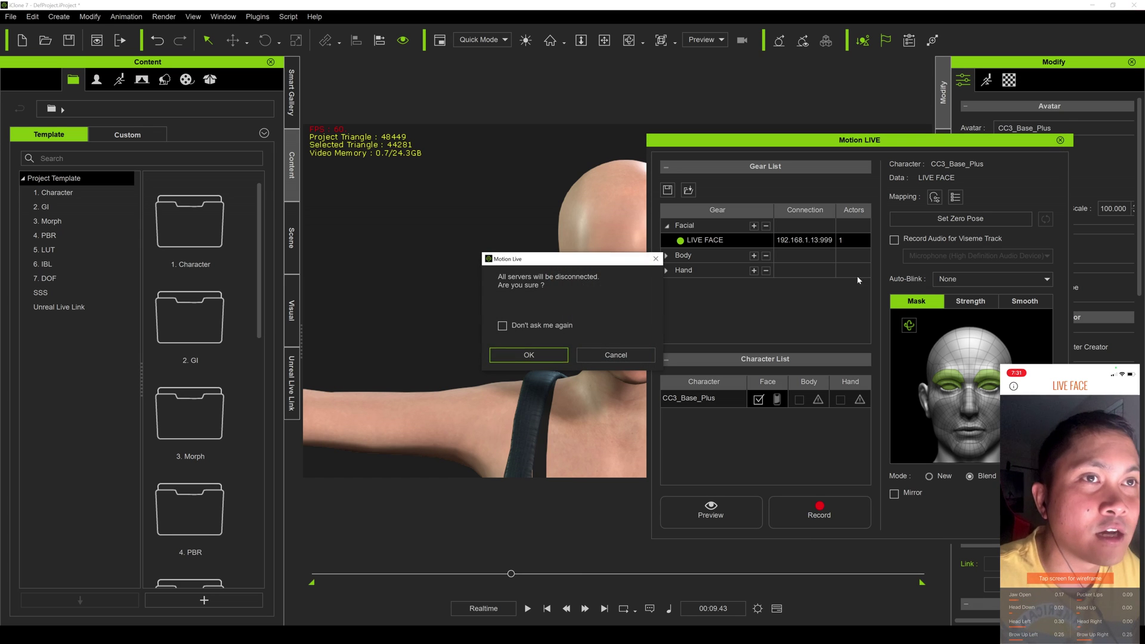
pyautogui.click(525, 355)
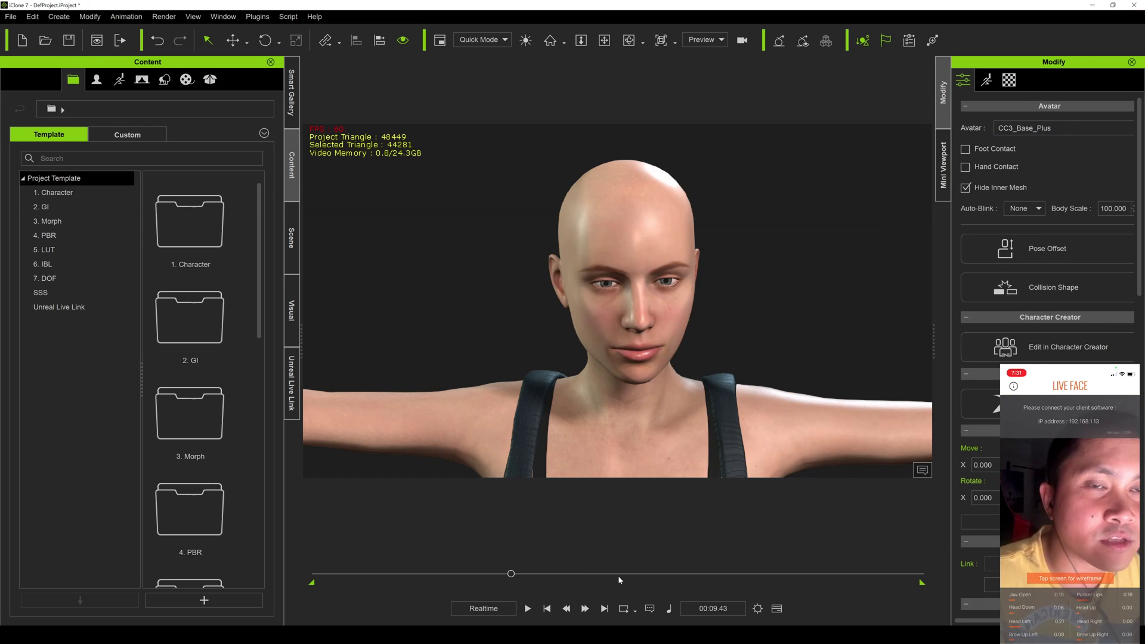
pyautogui.click(224, 16)
pyautogui.click(257, 70)
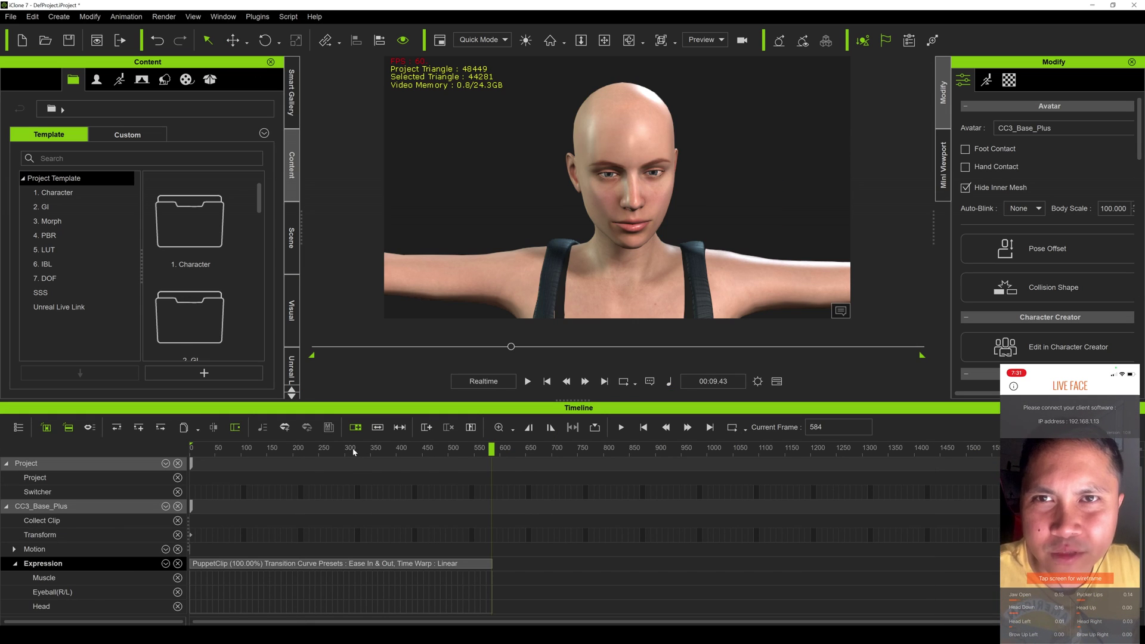
# Return the playhead to the first frame and play back the blended facial animation, pausing near the end of the clip
pyautogui.moveTo(511, 347); pyautogui.dragTo(314, 346)
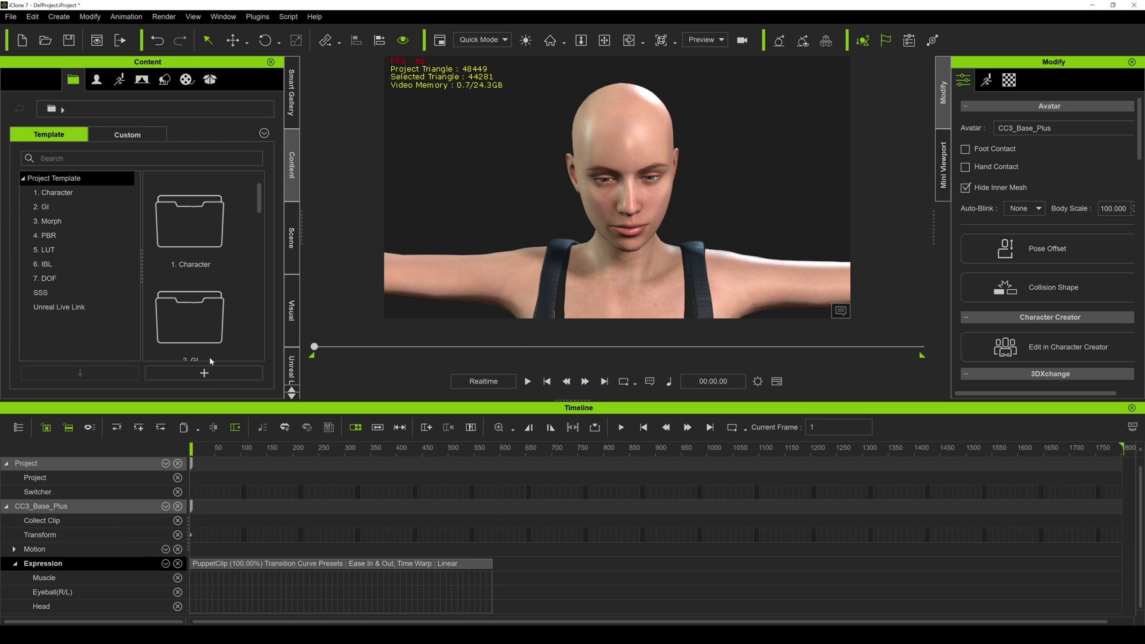
pyautogui.click(528, 382)
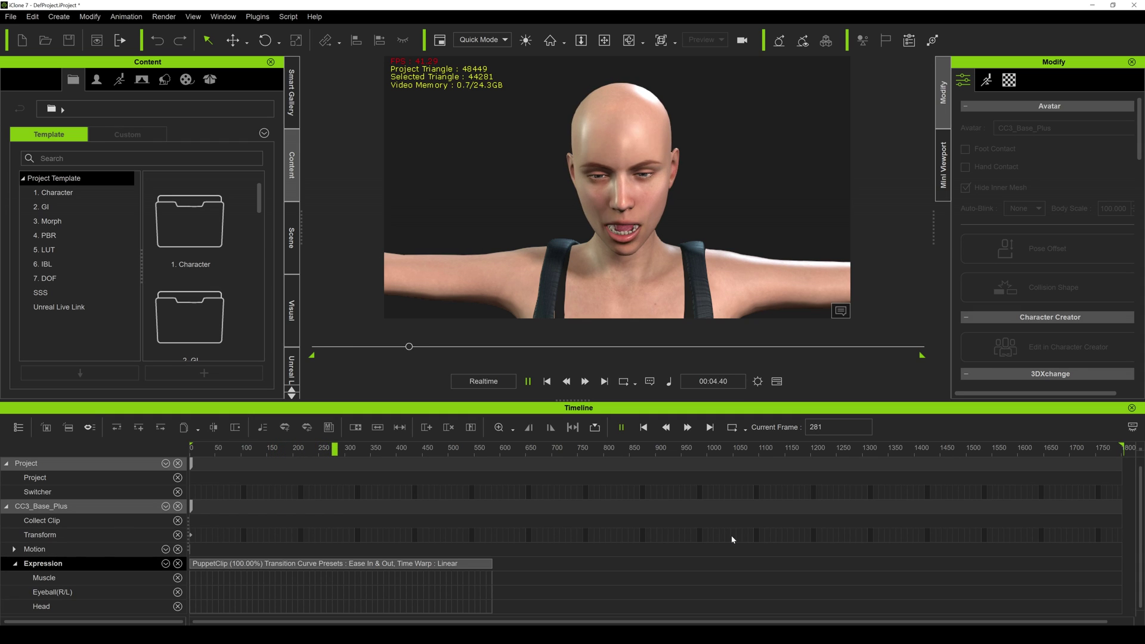
pyautogui.click(529, 382)
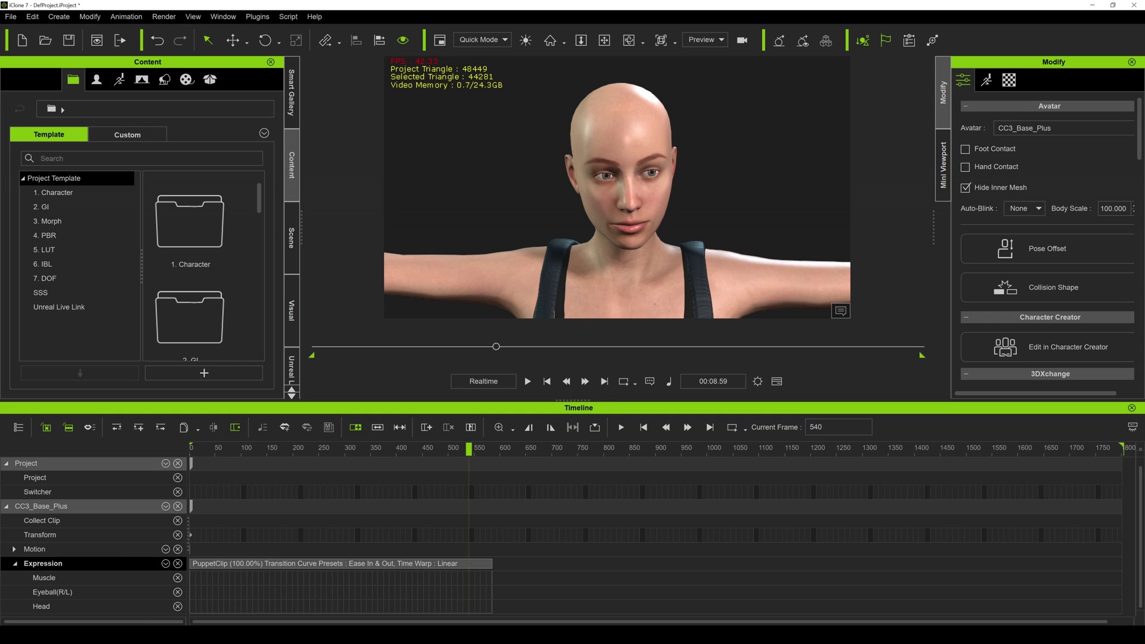
# Switch to the web browser, dismiss the newsletter offer on Reallusion's MetaHuman page, and view the Live Link Kit download options
pyautogui.click(100, 634)
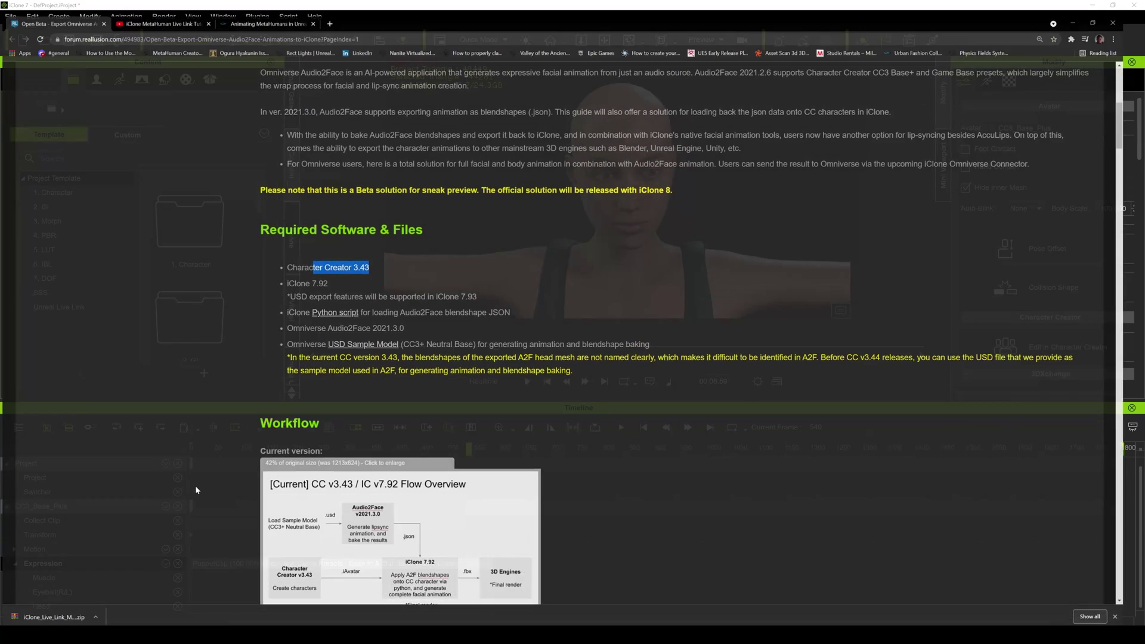
pyautogui.click(256, 8)
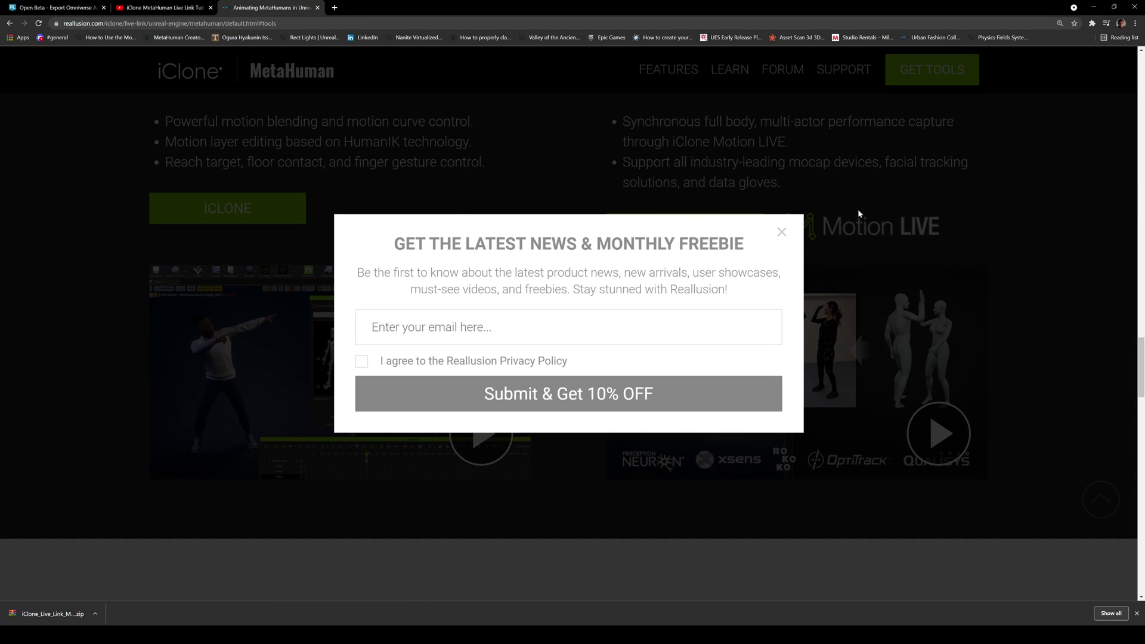
pyautogui.click(782, 232)
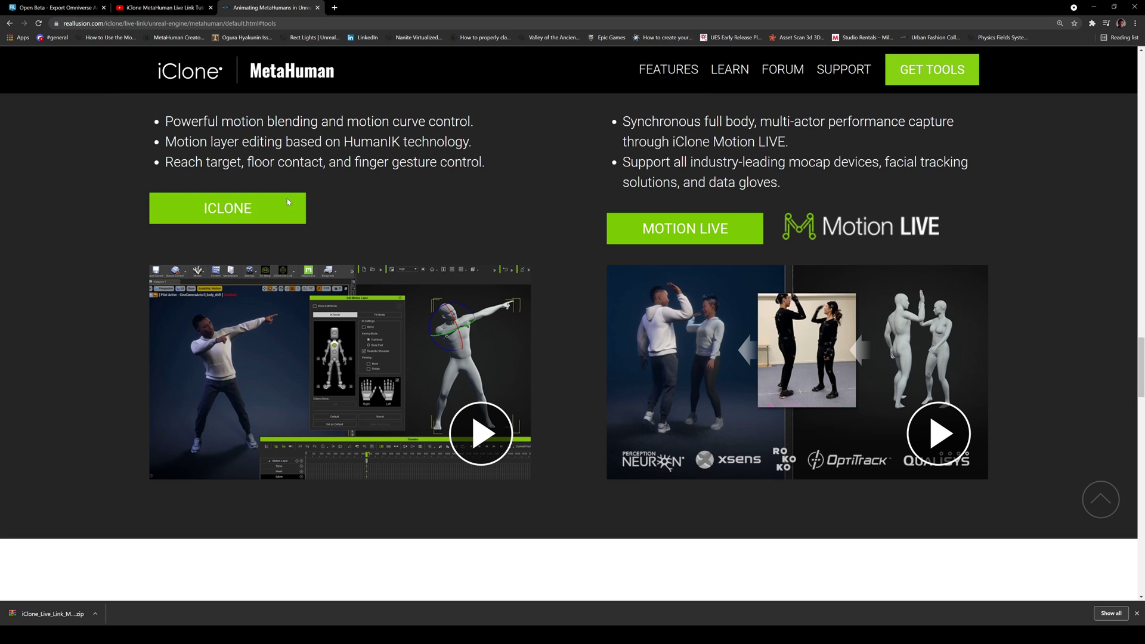
pyautogui.scroll(-10, 701, 434)
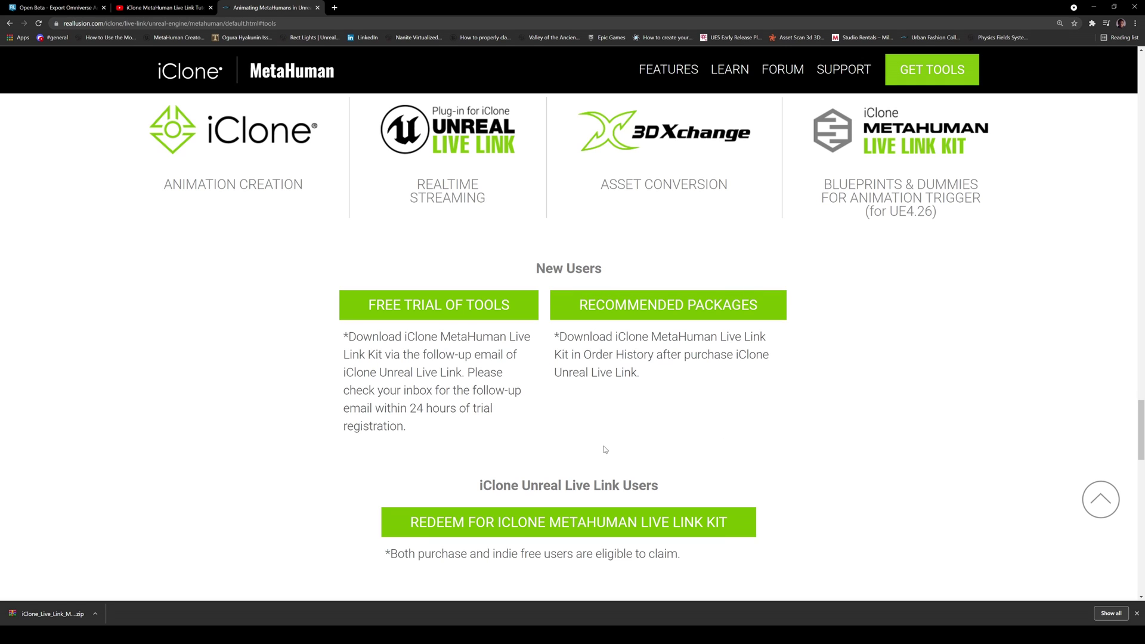
pyautogui.scroll(-1, 605, 449)
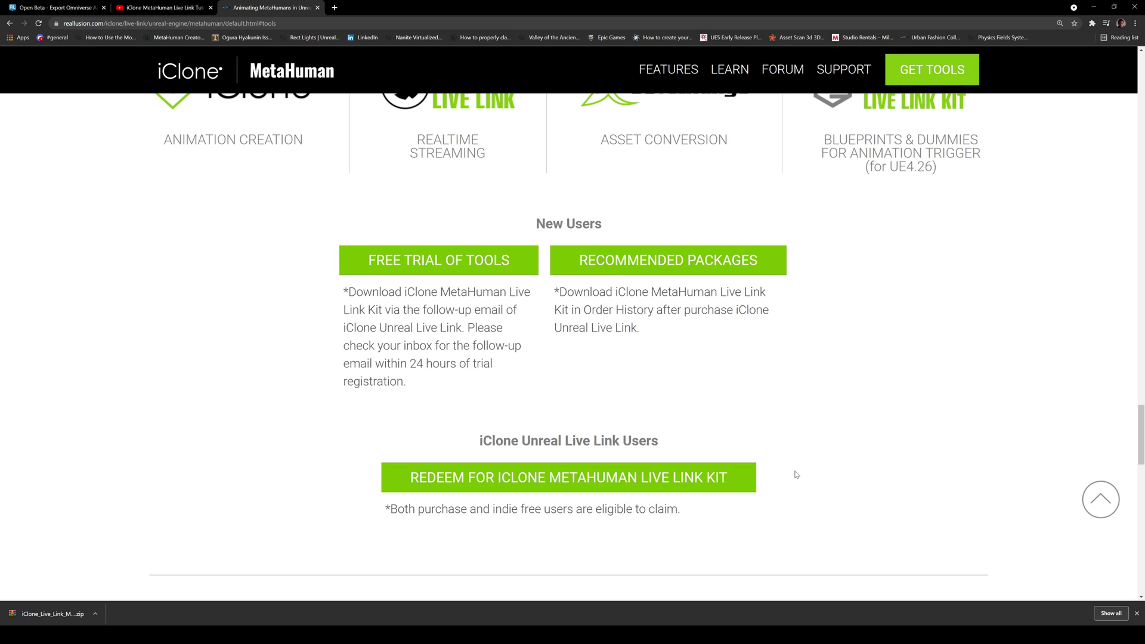
# Show the downloaded iClone_Live_Link_MetaHuman_Kit archive in its folder and extract it into Downloads
pyautogui.click(96, 614)
pyautogui.click(114, 577)
pyautogui.rightClick(598, 182)
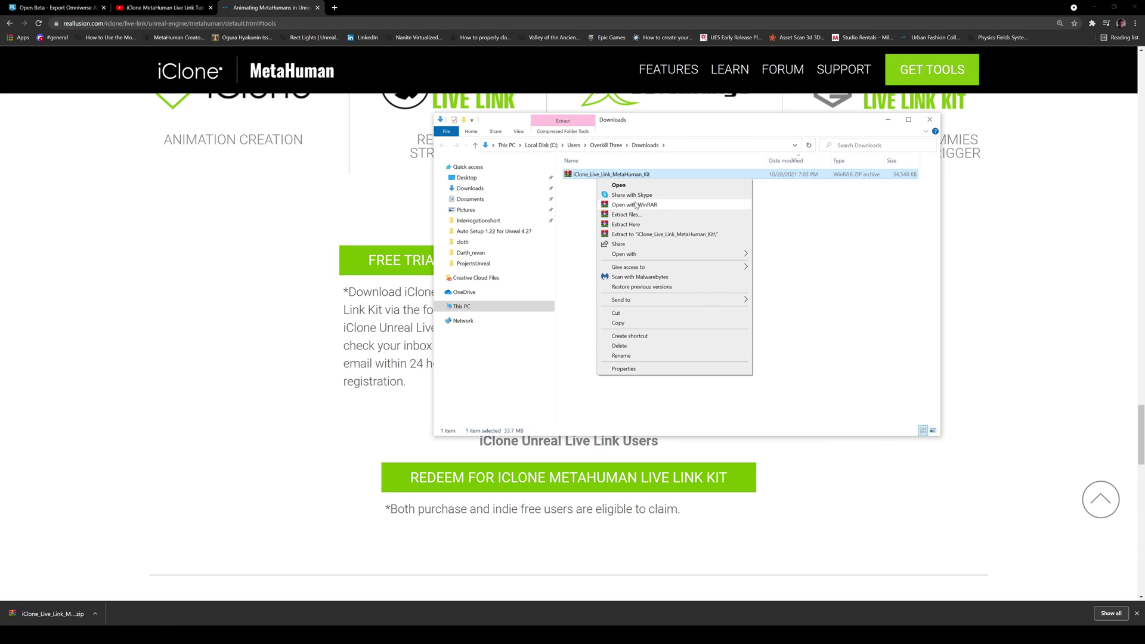
pyautogui.click(620, 212)
pyautogui.click(597, 414)
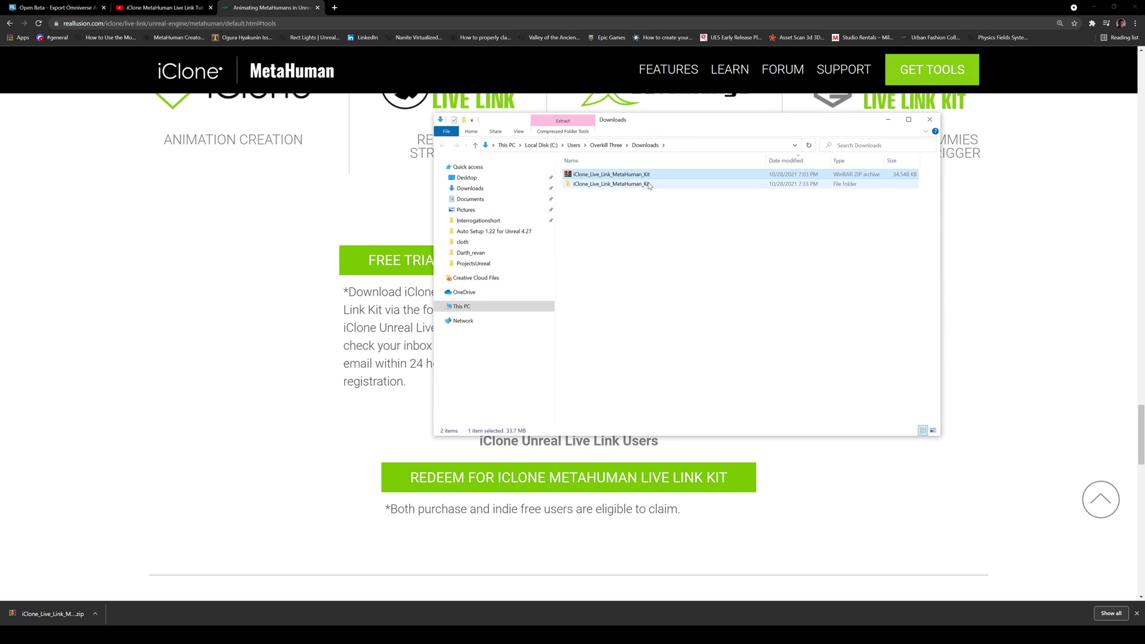
# Copy Content, MetaHuman Dummies and MH_UE_profile from the extracted kit's iClone MetaHuman Live Link Kit_UE4.26 folder
pyautogui.doubleClick(650, 185)
pyautogui.doubleClick(621, 175)
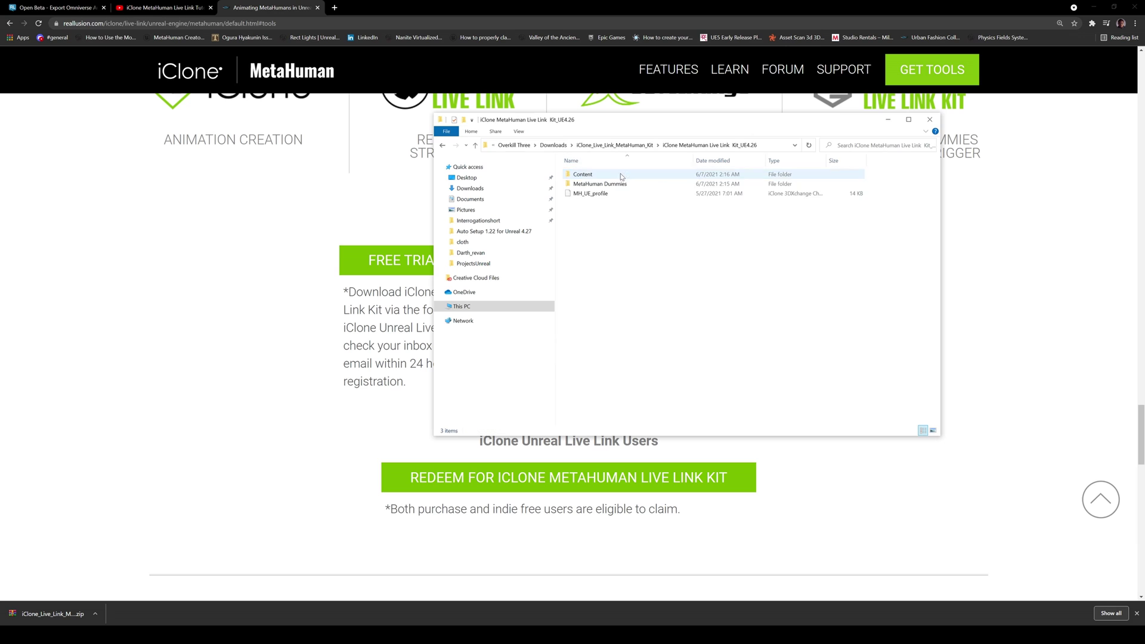
pyautogui.moveTo(710, 258); pyautogui.dragTo(582, 174)
pyautogui.rightClick(582, 174)
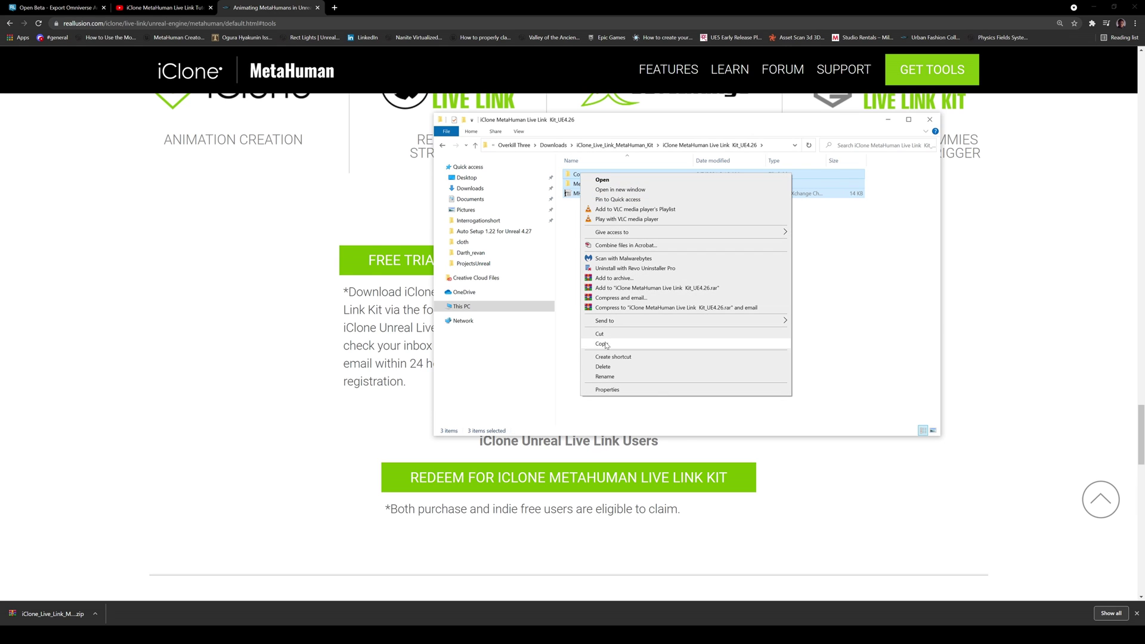
pyautogui.click(602, 344)
# Bring up the Alley project folder in Reallusion Series as the destination for the kit files
pyautogui.click(101, 635)
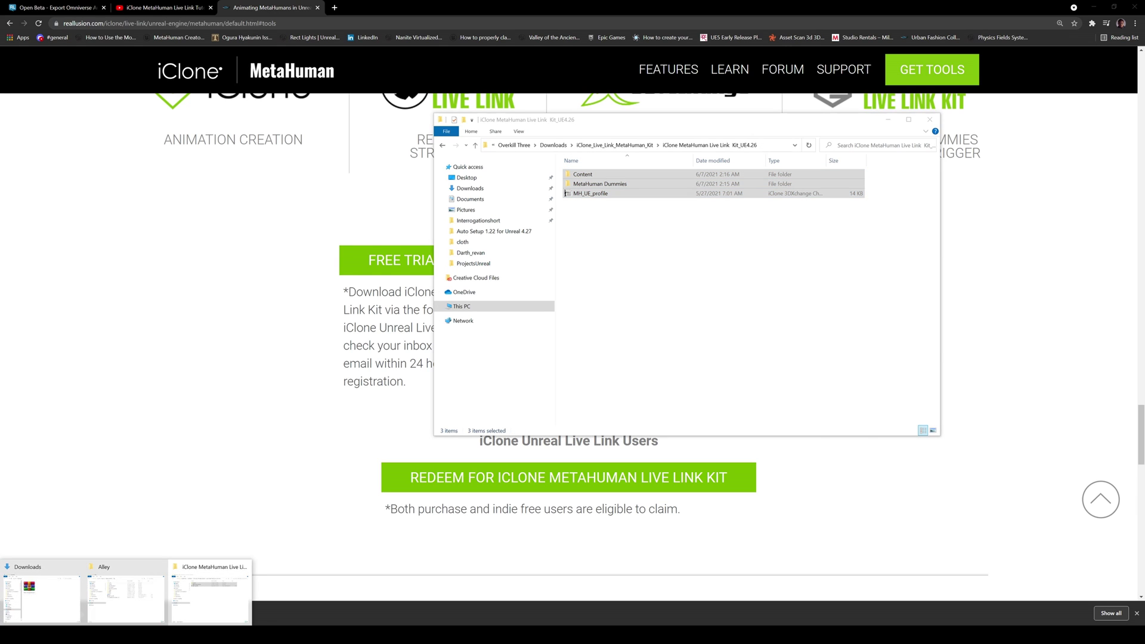
pyautogui.click(125, 593)
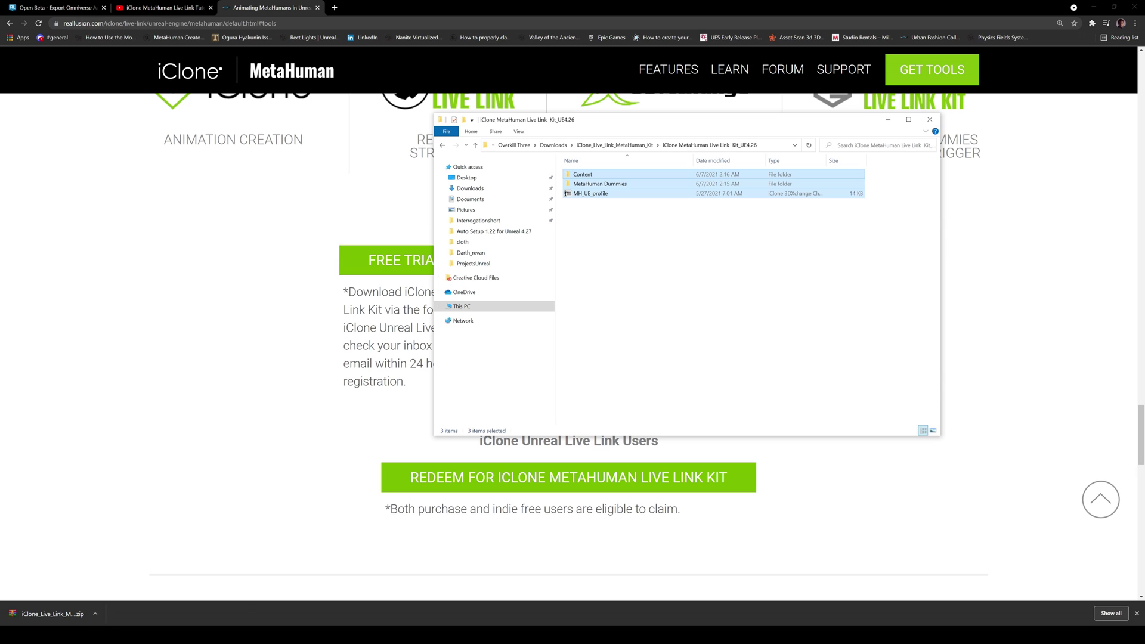
pyautogui.click(114, 635)
pyautogui.click(127, 596)
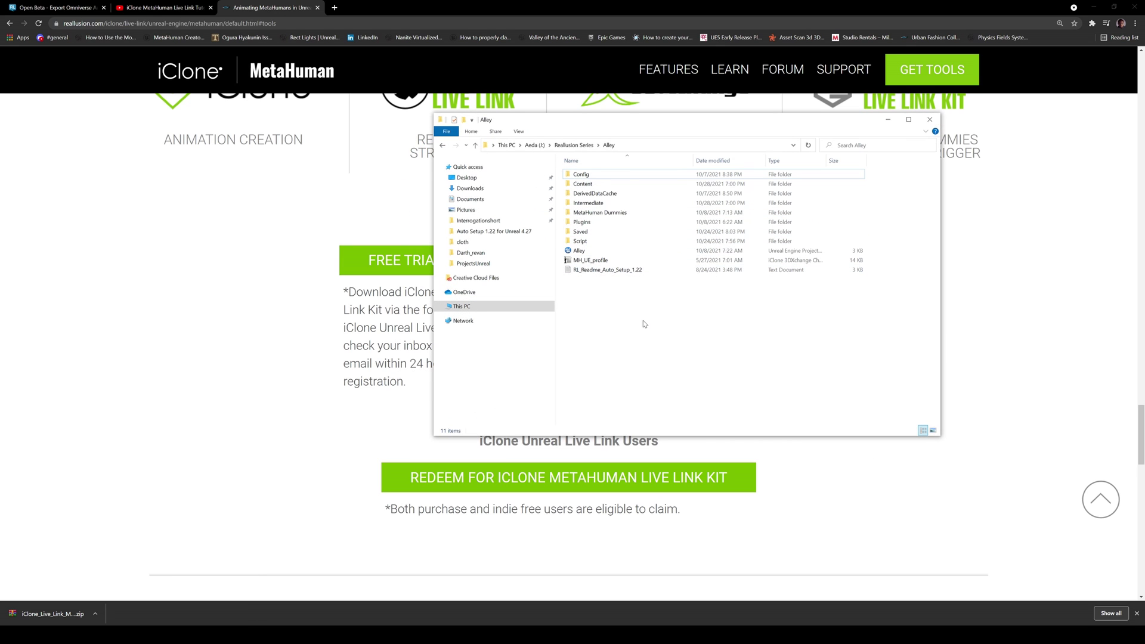
# In Unreal Editor, open the Face_AnimBP animation blueprint and move the Live Link Pose node above its neighbouring nodes in the AnimGraph
pyautogui.click(224, 500)
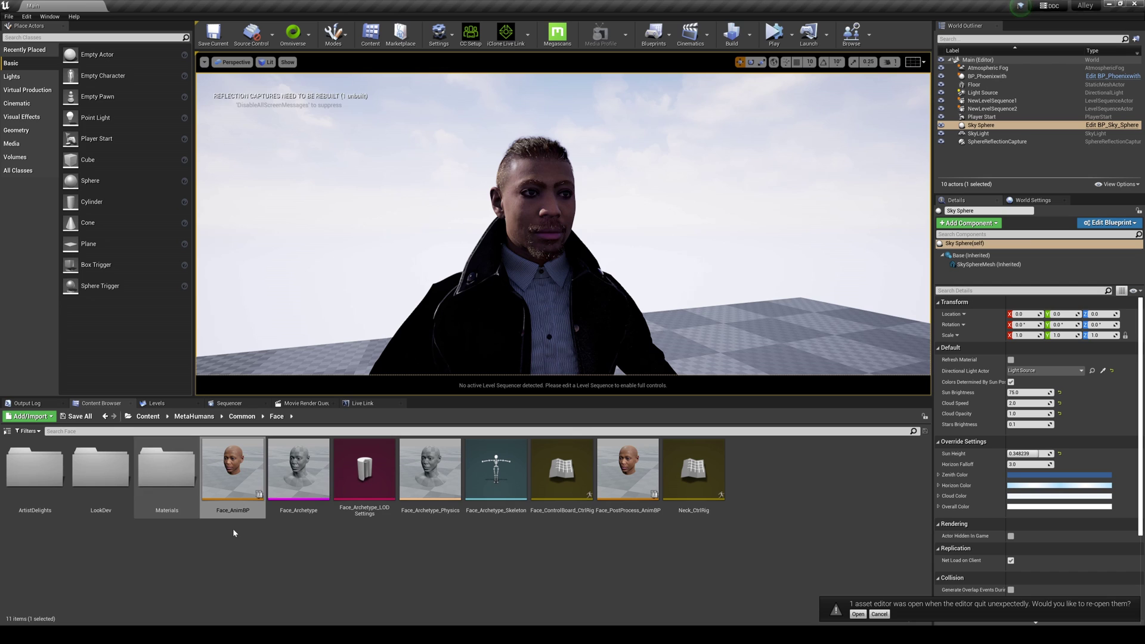
pyautogui.doubleClick(239, 500)
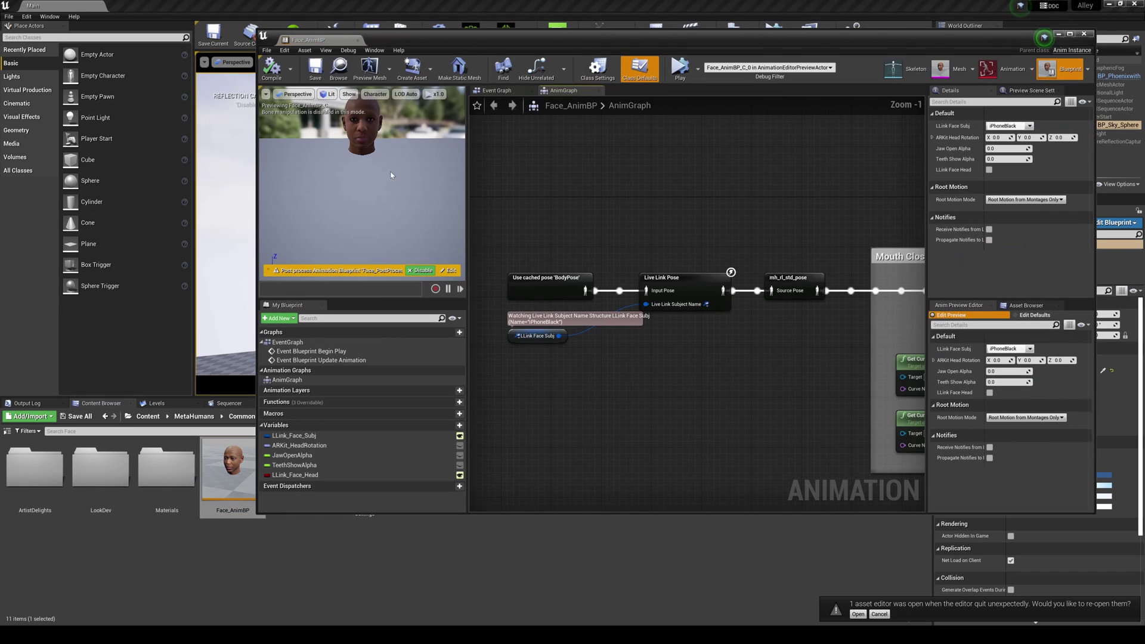
pyautogui.scroll(1, 656, 338)
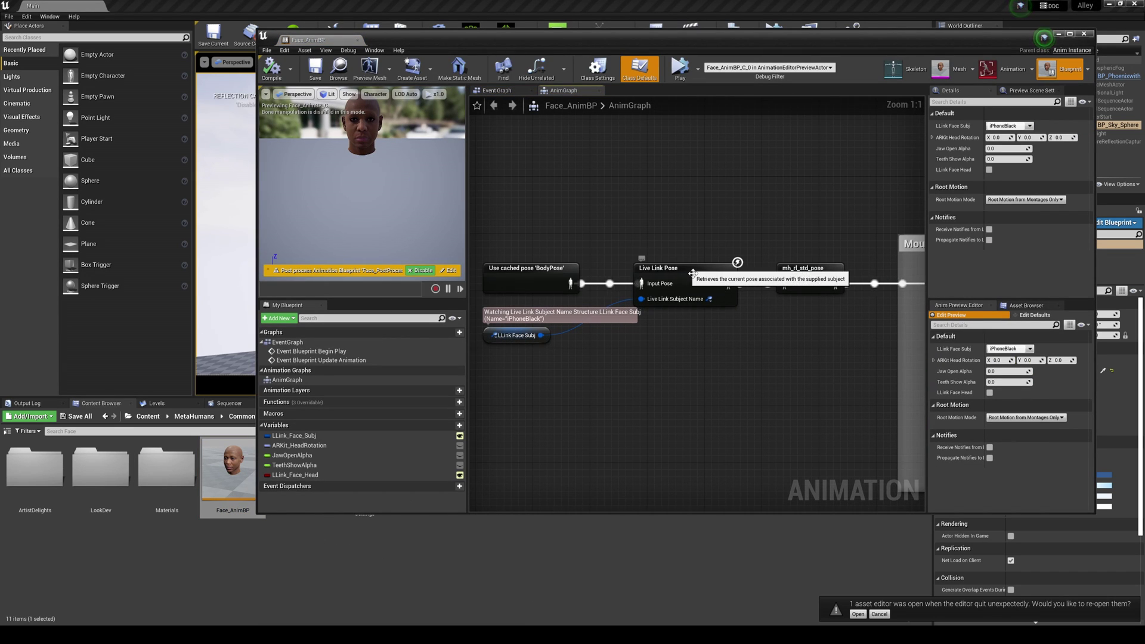
pyautogui.moveTo(690, 275); pyautogui.dragTo(689, 168)
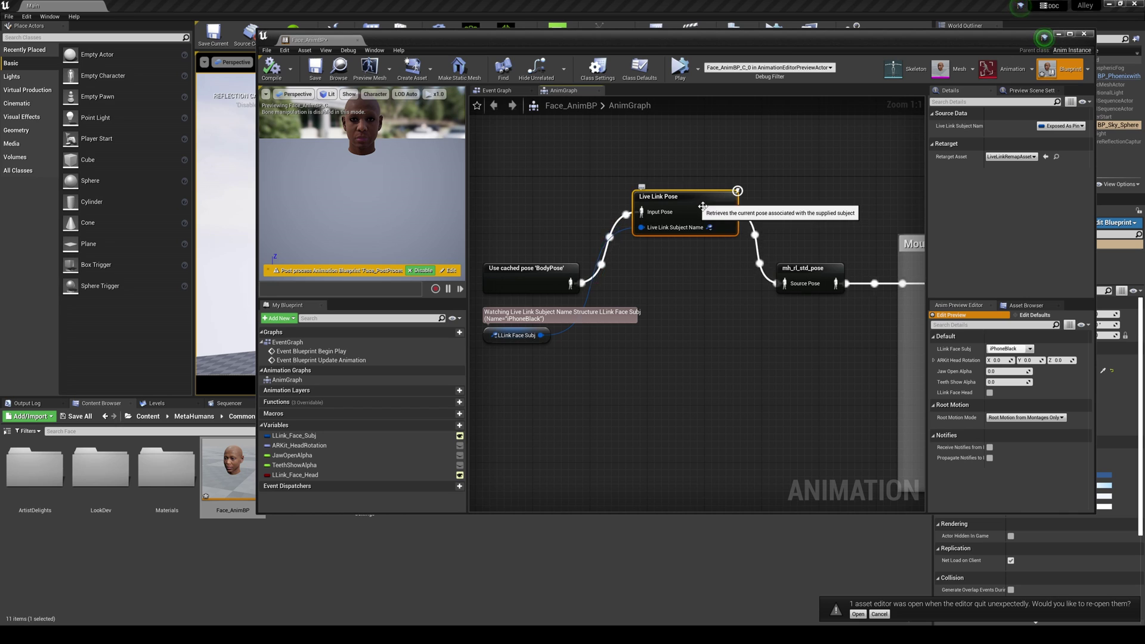
pyautogui.hotkey('ctrl', 'z')
pyautogui.moveTo(679, 275); pyautogui.dragTo(693, 218)
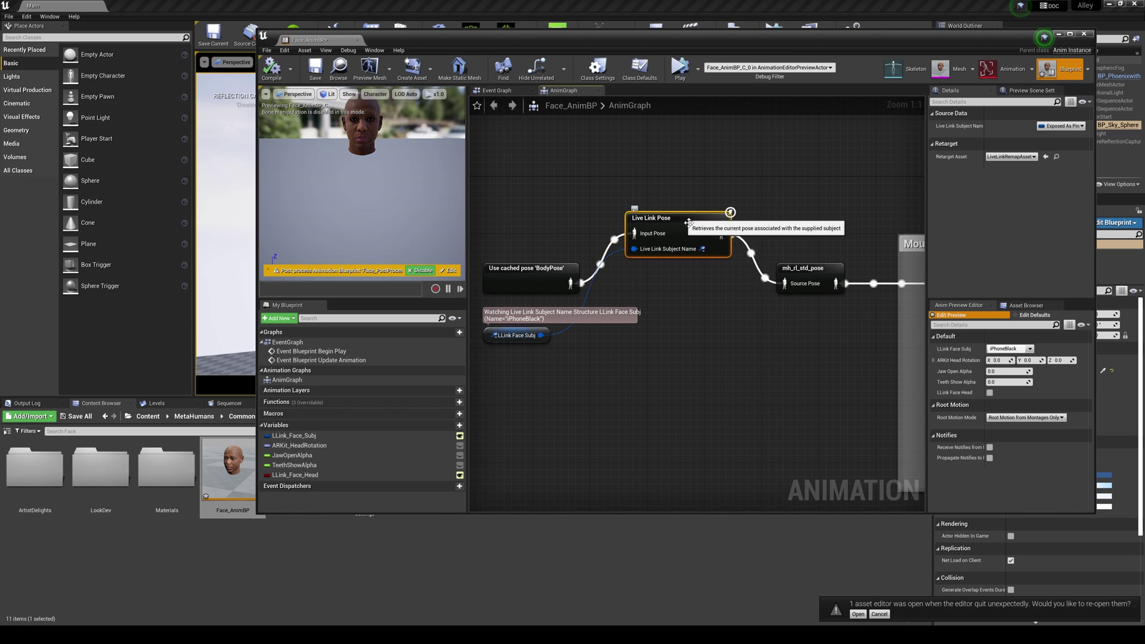
# Check the available subjects for LLink Face Subj, look over the Live Link nodes, and close the Face_AnimBP editor
pyautogui.click(1029, 351)
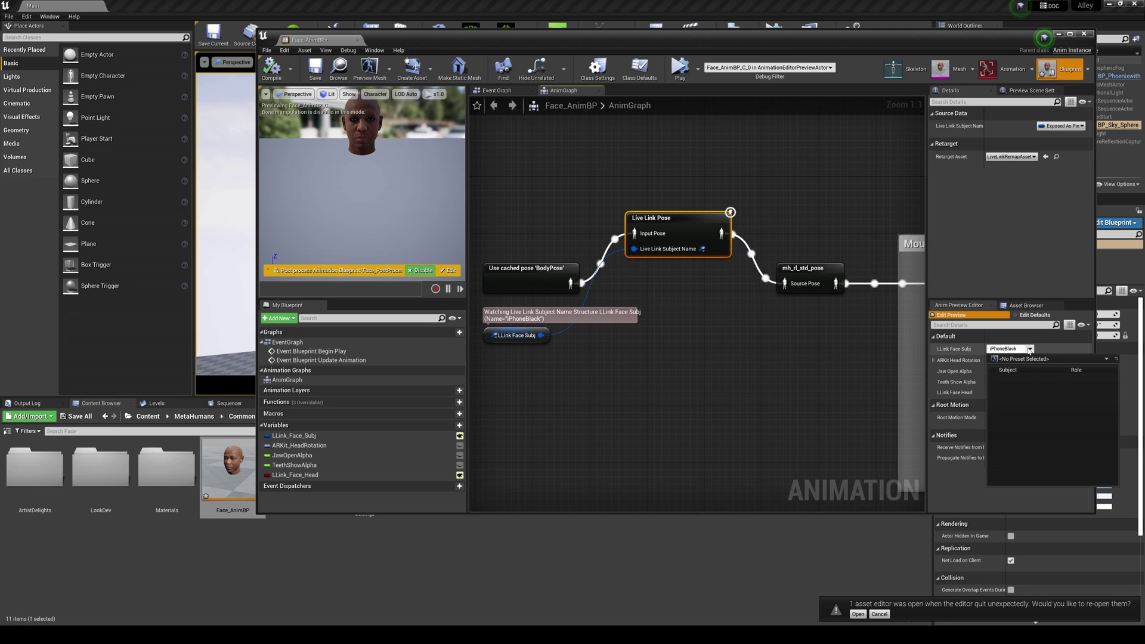
pyautogui.click(710, 374)
pyautogui.scroll(-3, 720, 314)
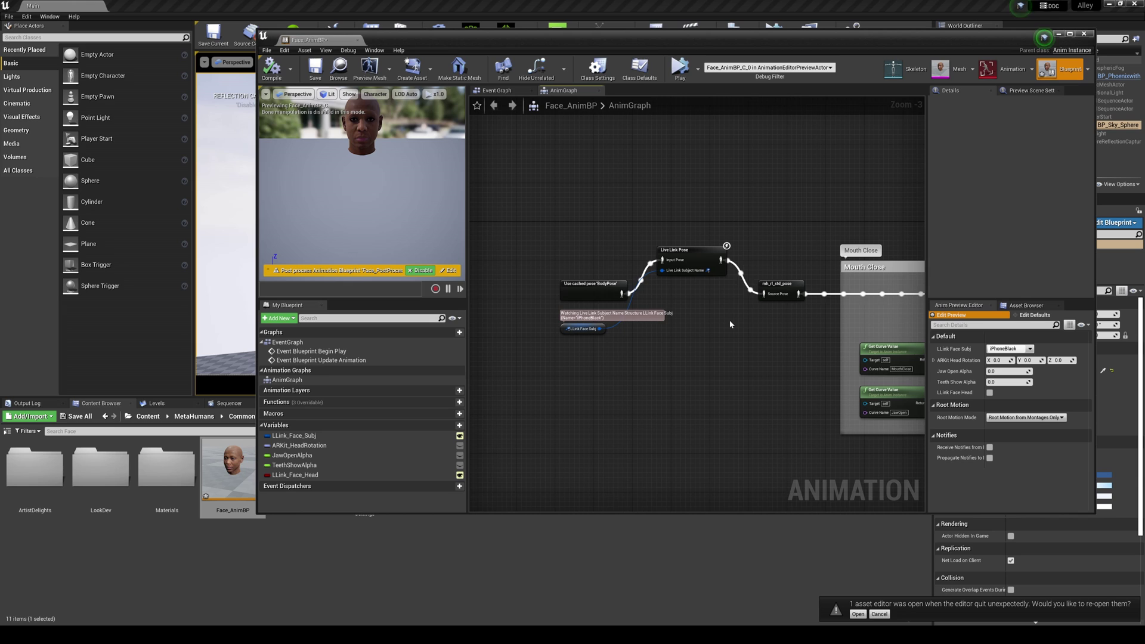
pyautogui.scroll(1, 716, 300)
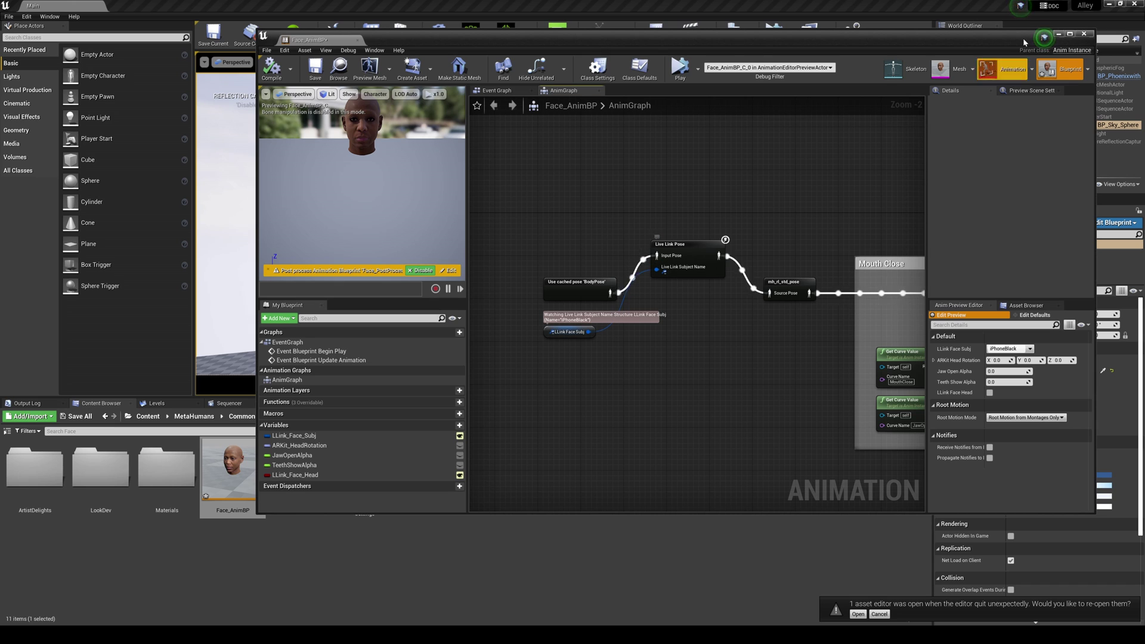
pyautogui.click(1083, 34)
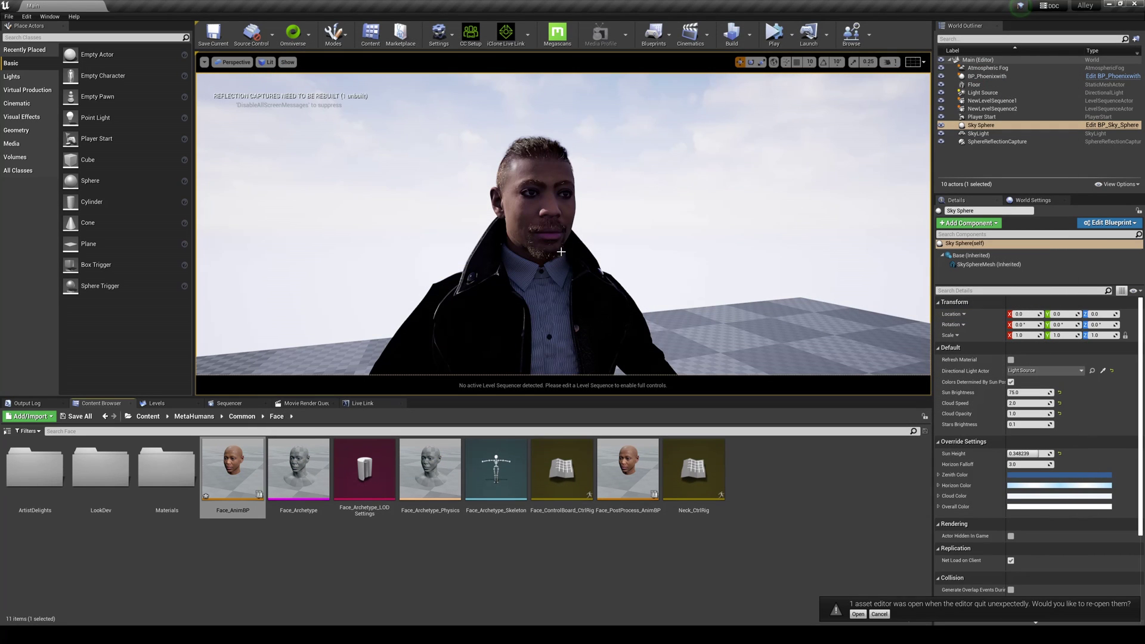
# Select the Face component of BP_Phoenixwith in the level and locate its Anim Class asset in the project content
pyautogui.click(556, 212)
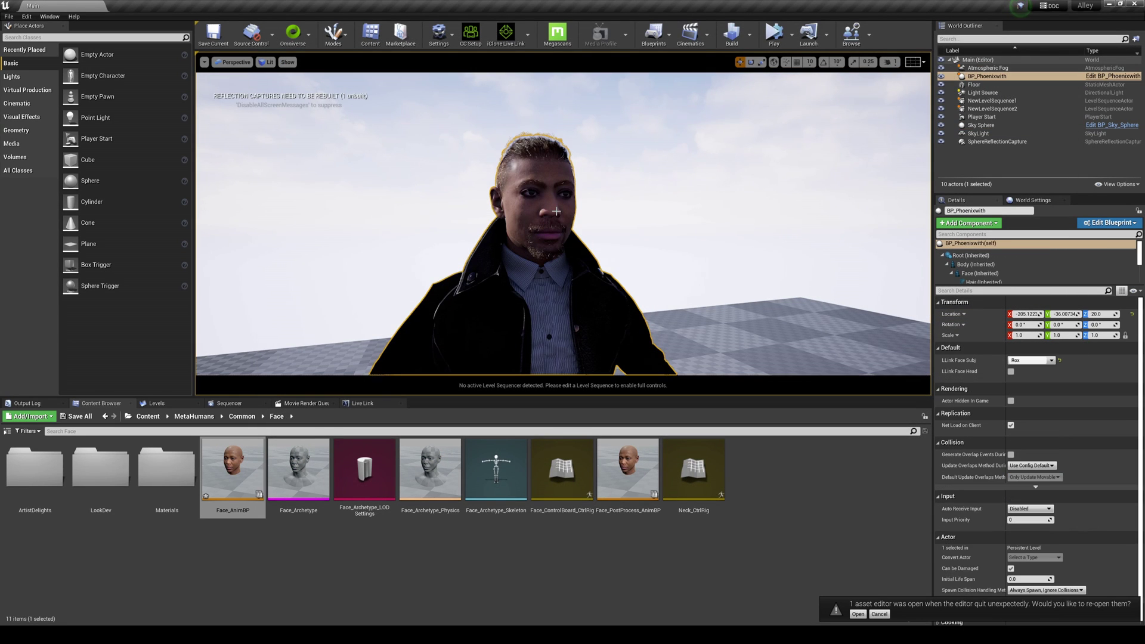
pyautogui.click(978, 273)
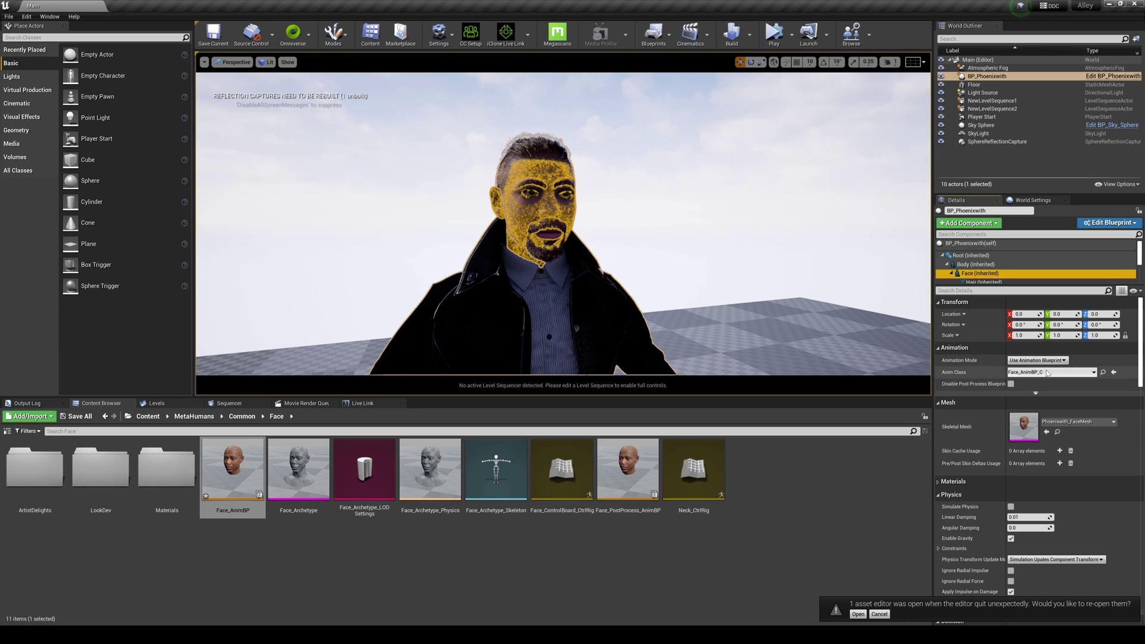
pyautogui.click(1103, 373)
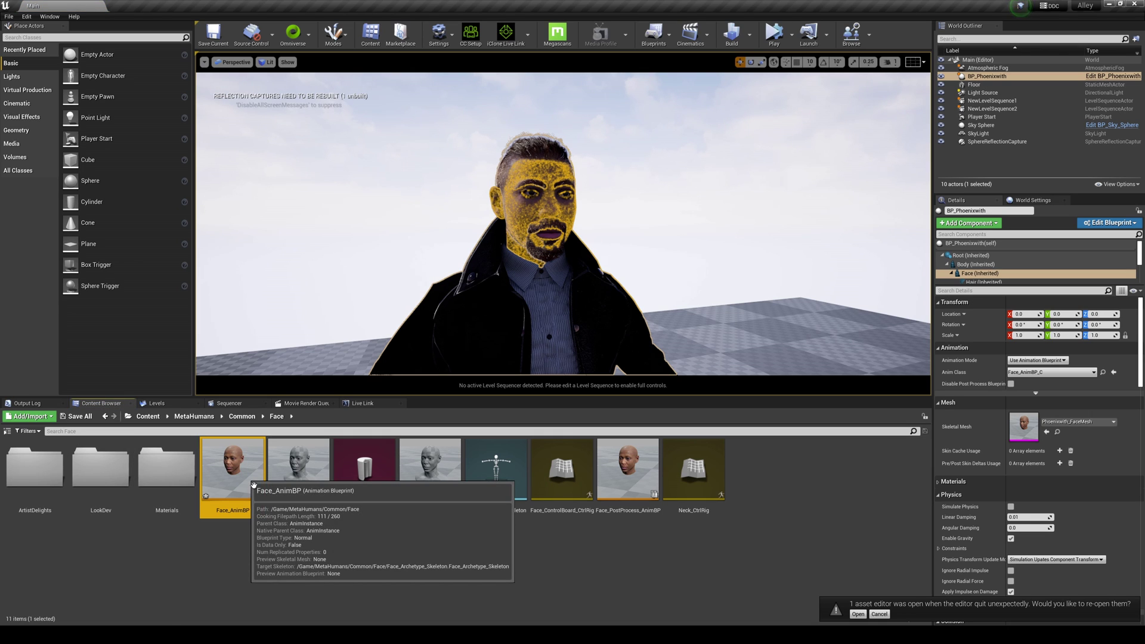
# Check the RigLogic and iClone plugins in the plugin list, searching for "rigl" and "iclone", and close the list
pyautogui.click(26, 16)
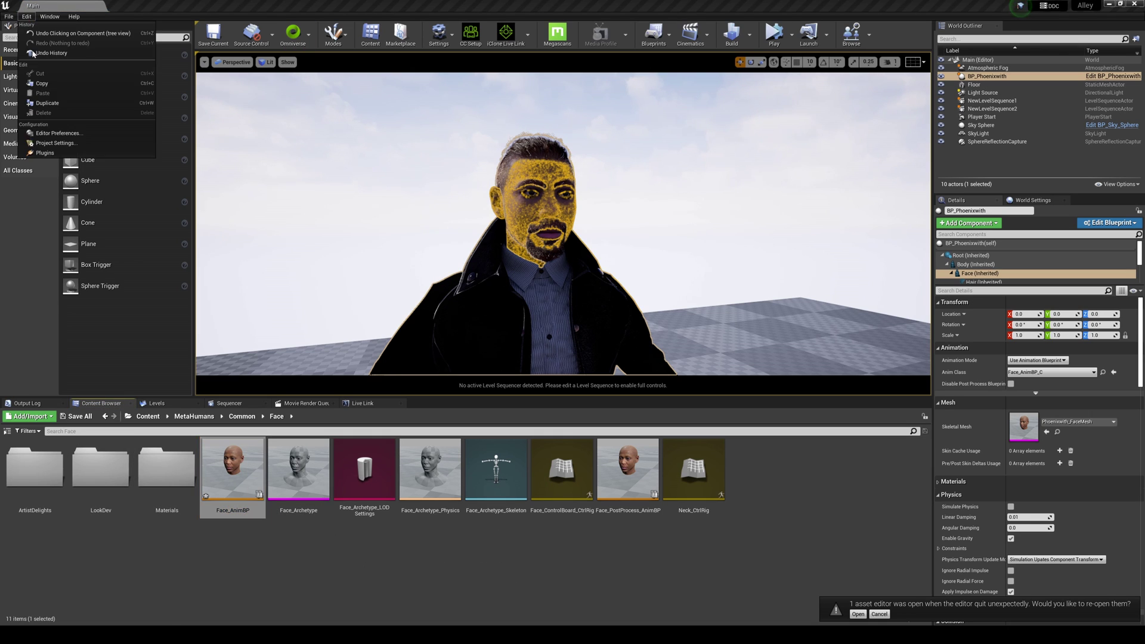
pyautogui.click(45, 153)
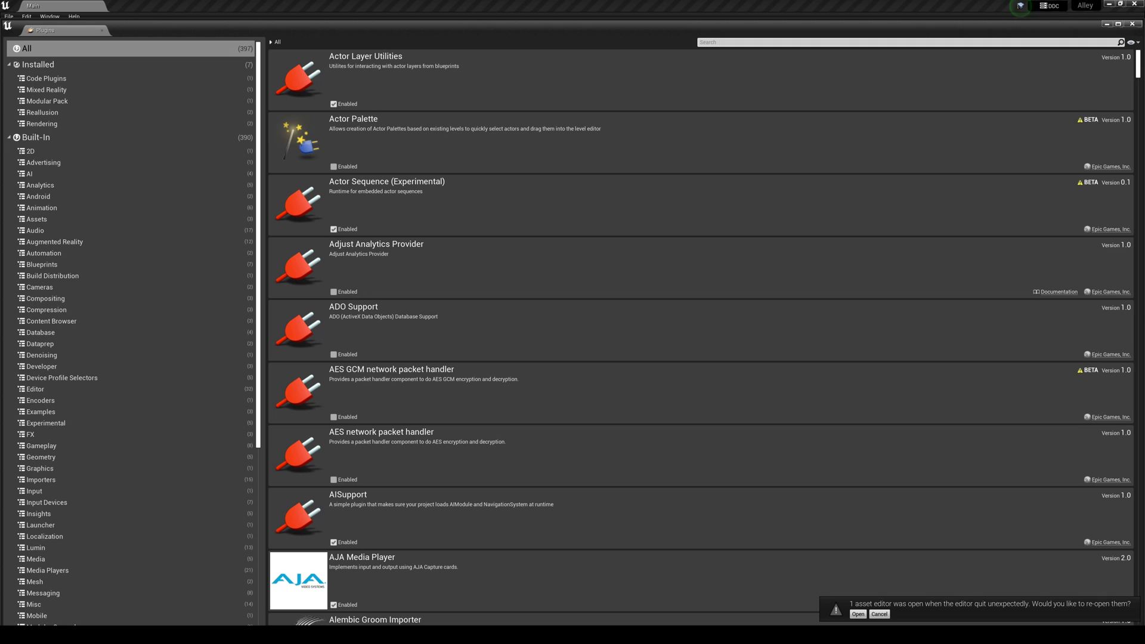
pyautogui.write('rigl')
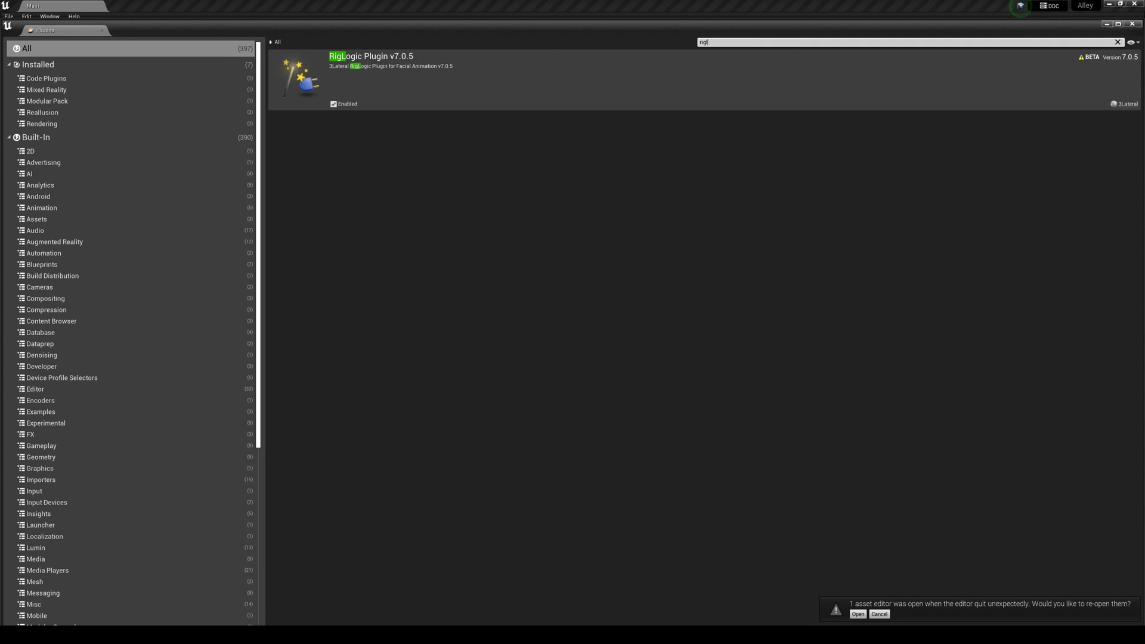
pyautogui.write('iclone')
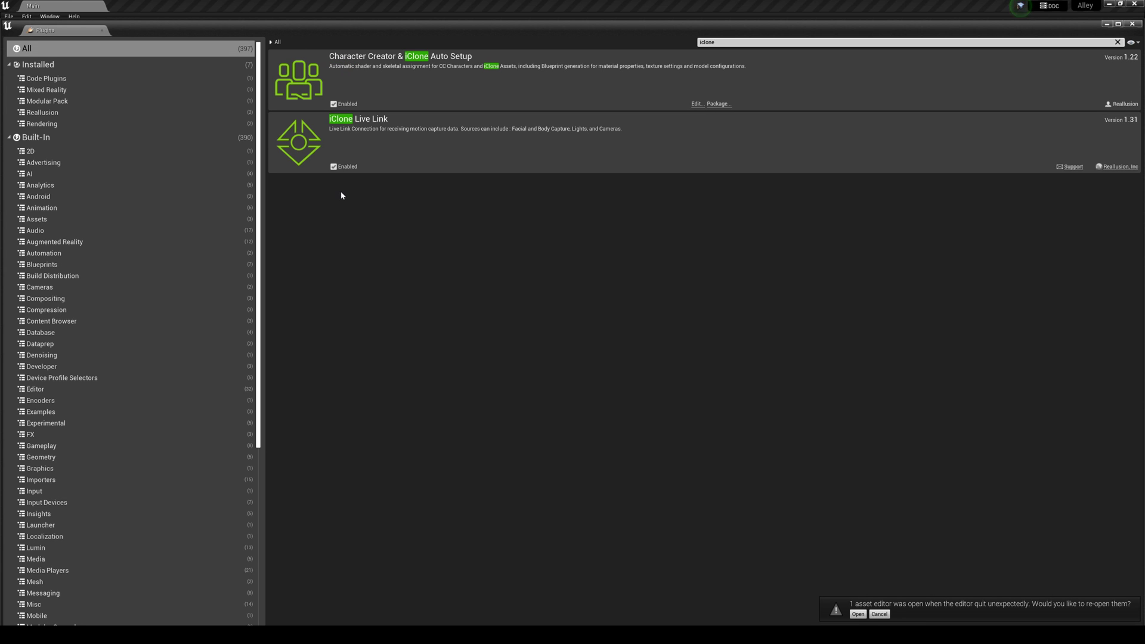
pyautogui.click(1111, 27)
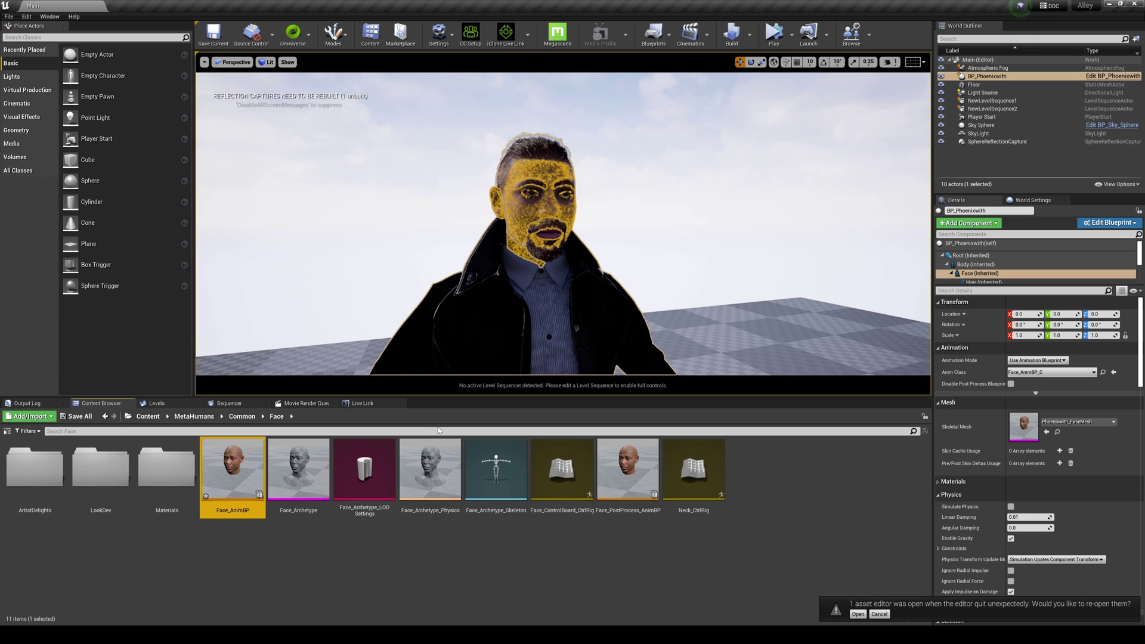
pyautogui.click(529, 89)
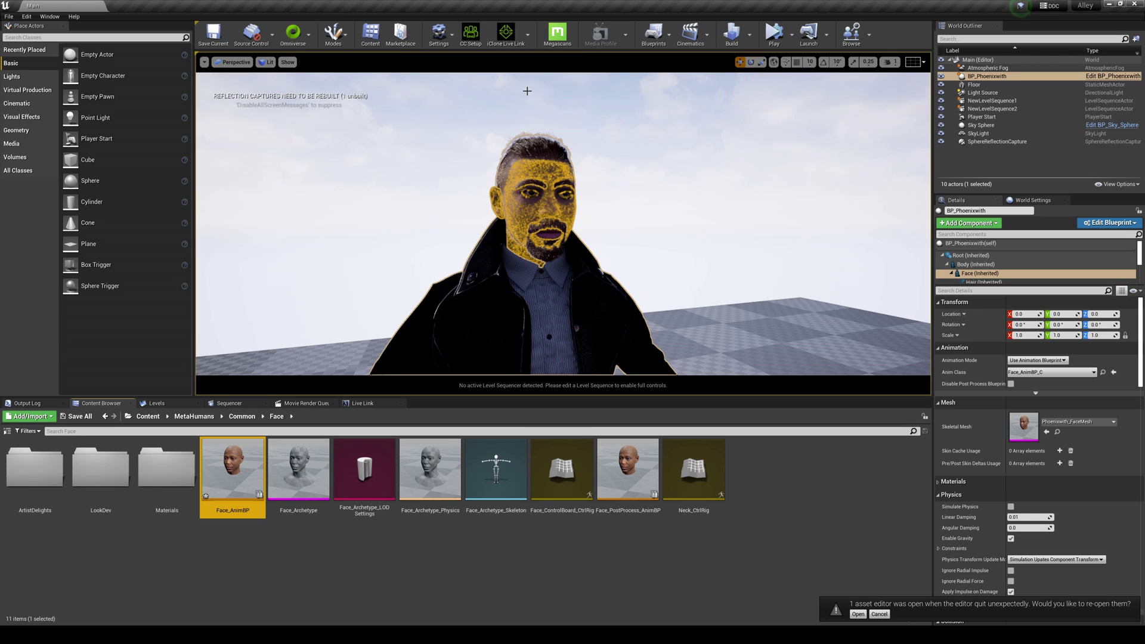
# Add an iClone LiveLink source to the Live Link sources
pyautogui.click(49, 16)
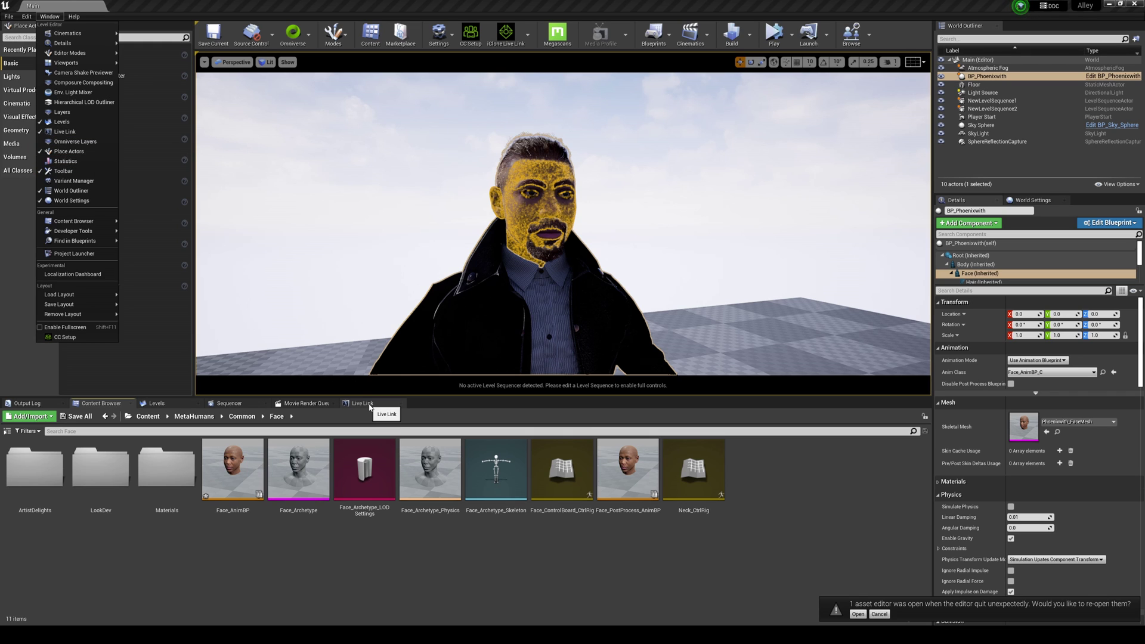
pyautogui.click(369, 406)
pyautogui.click(20, 419)
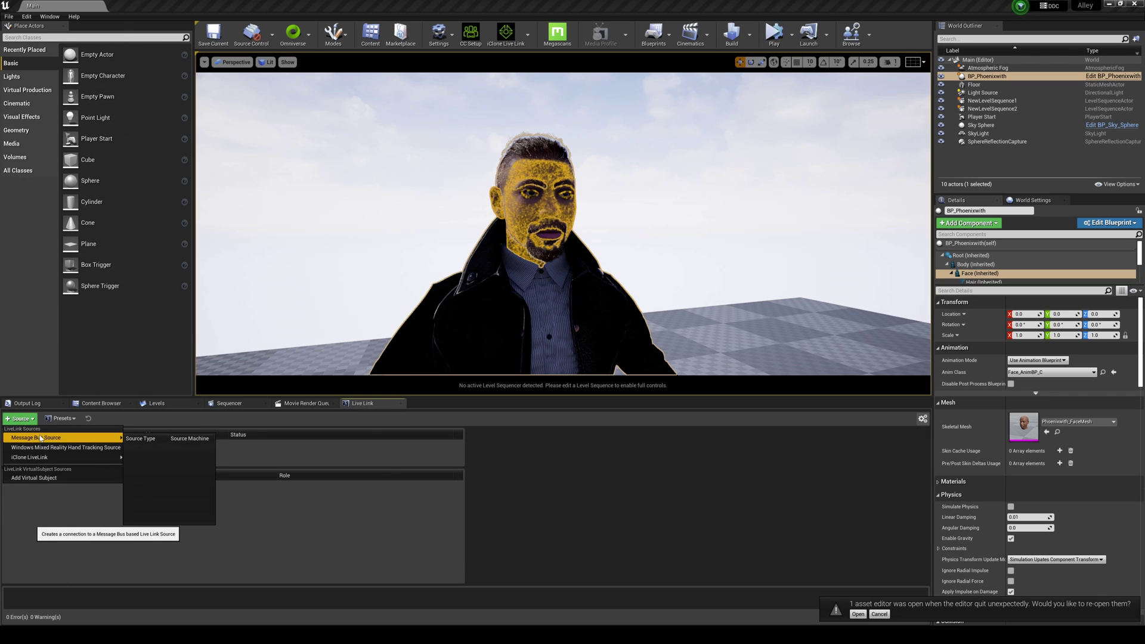
pyautogui.moveTo(89, 457)
pyautogui.click(187, 467)
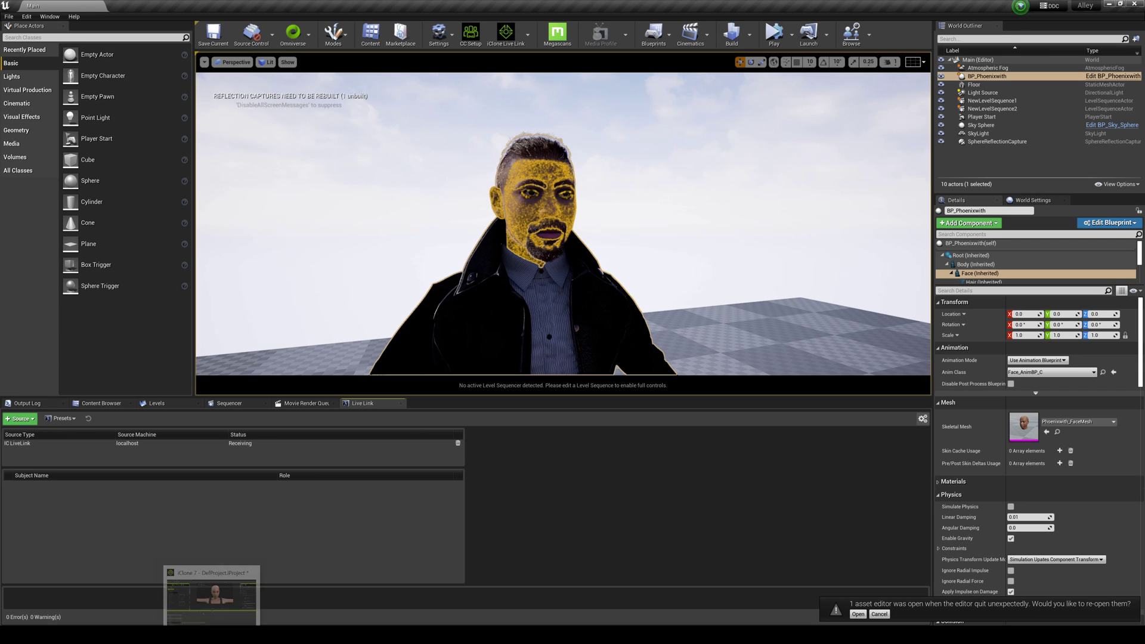
# Close the Character Creator window, switch to iClone, and return the timeline to frame 1
pyautogui.click(213, 636)
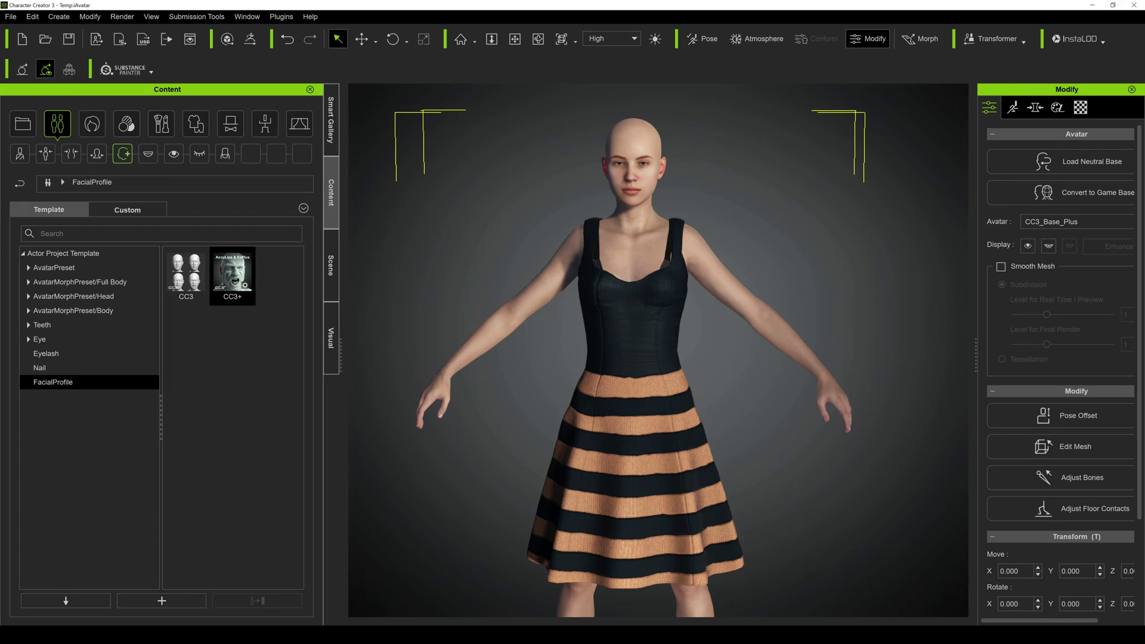
pyautogui.click(1136, 5)
pyautogui.click(555, 338)
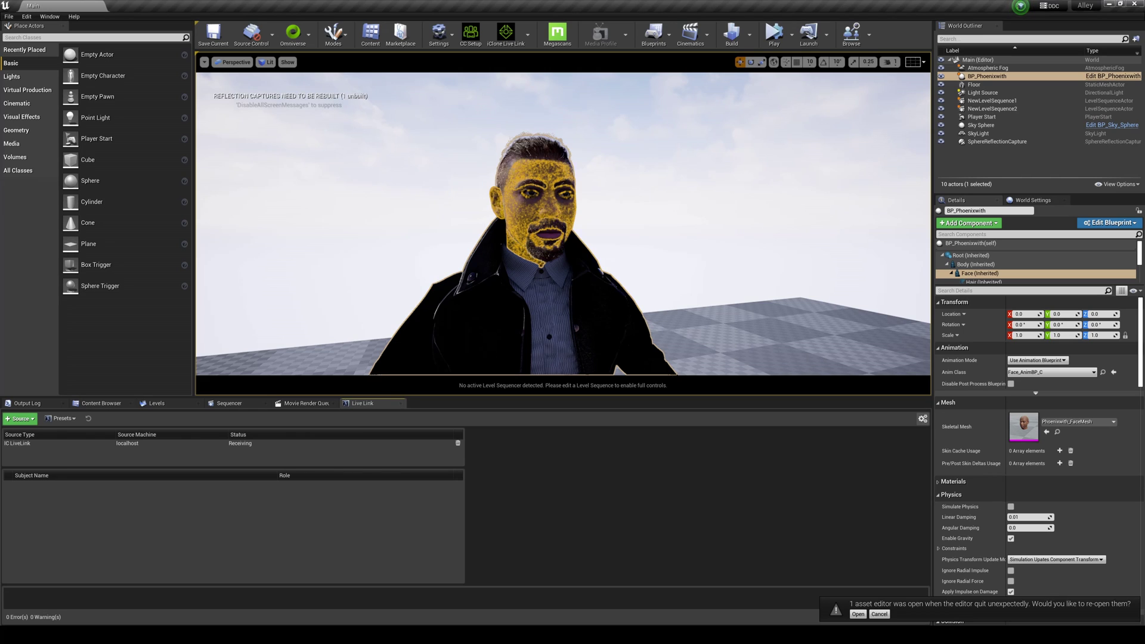
pyautogui.click(189, 635)
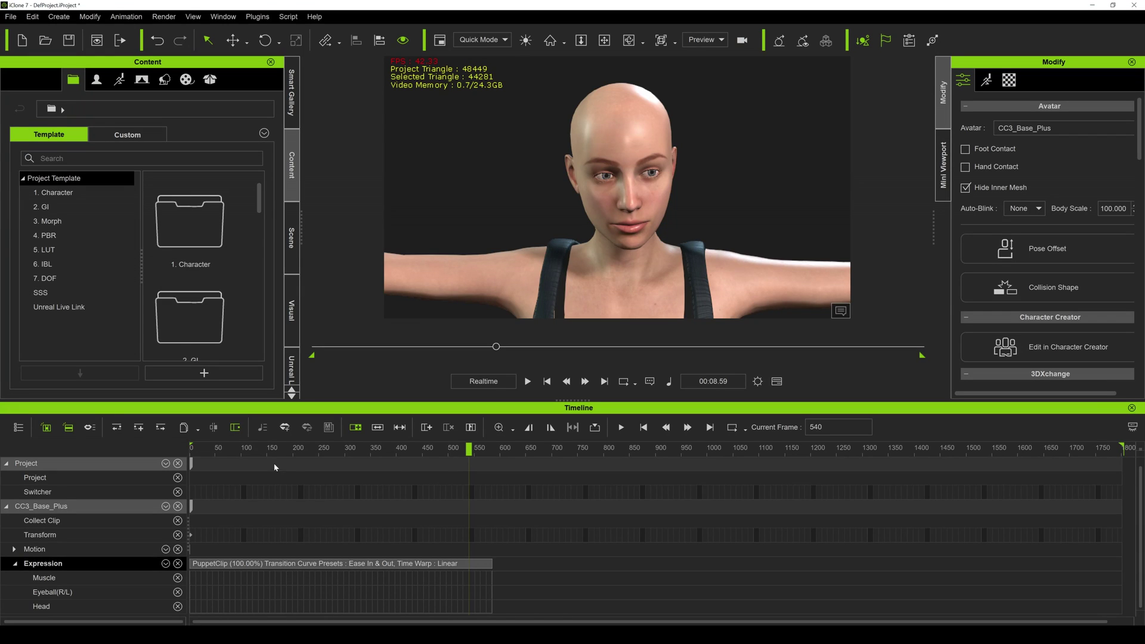
pyautogui.moveTo(468, 452); pyautogui.dragTo(96, 460)
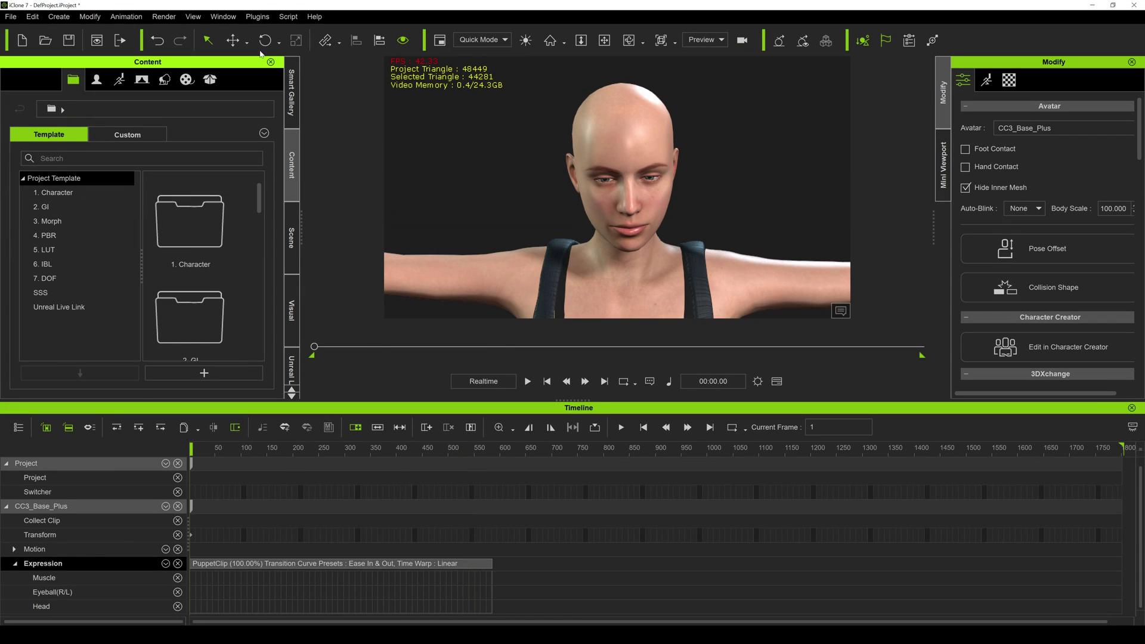
# Open the Unreal Live Link plugin and show its Link list
pyautogui.click(260, 19)
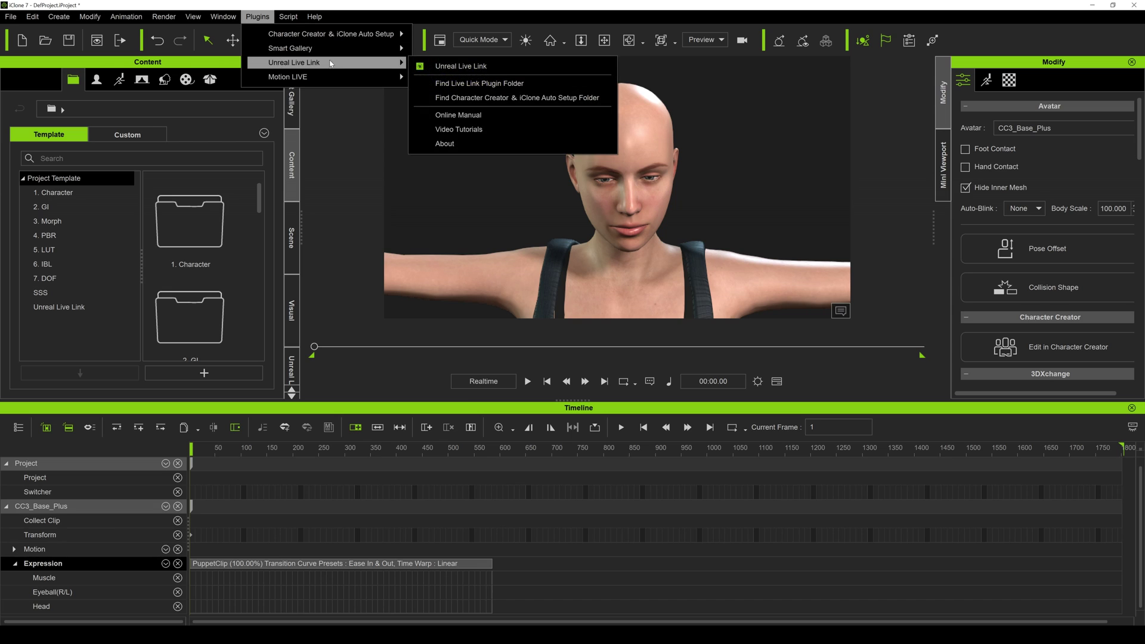
pyautogui.moveTo(274, 62)
pyautogui.click(433, 67)
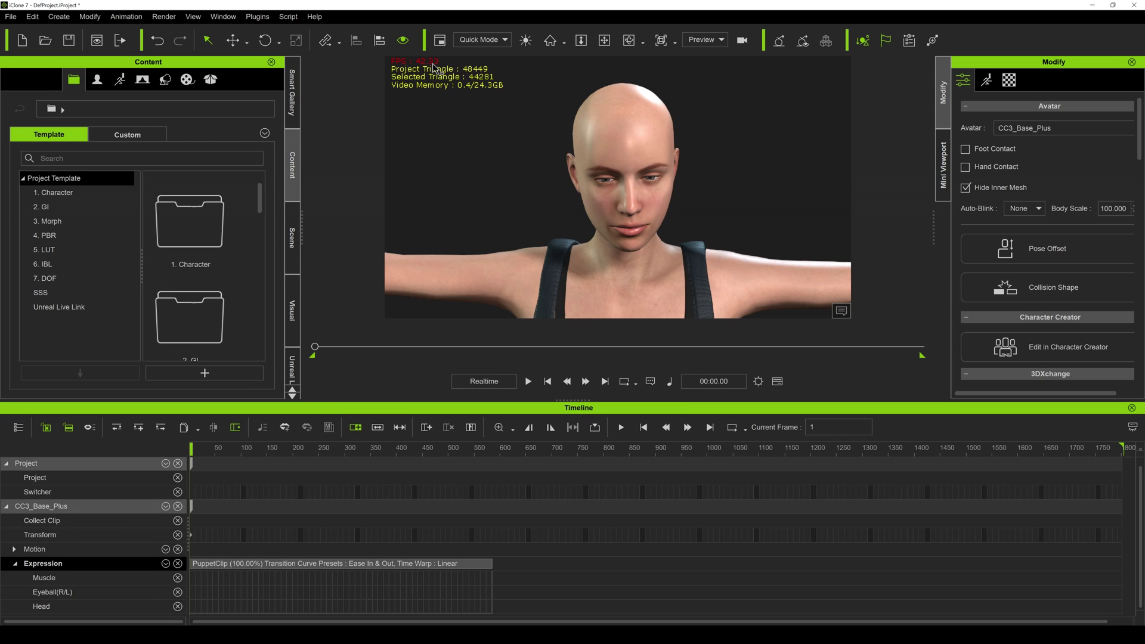
pyautogui.click(293, 365)
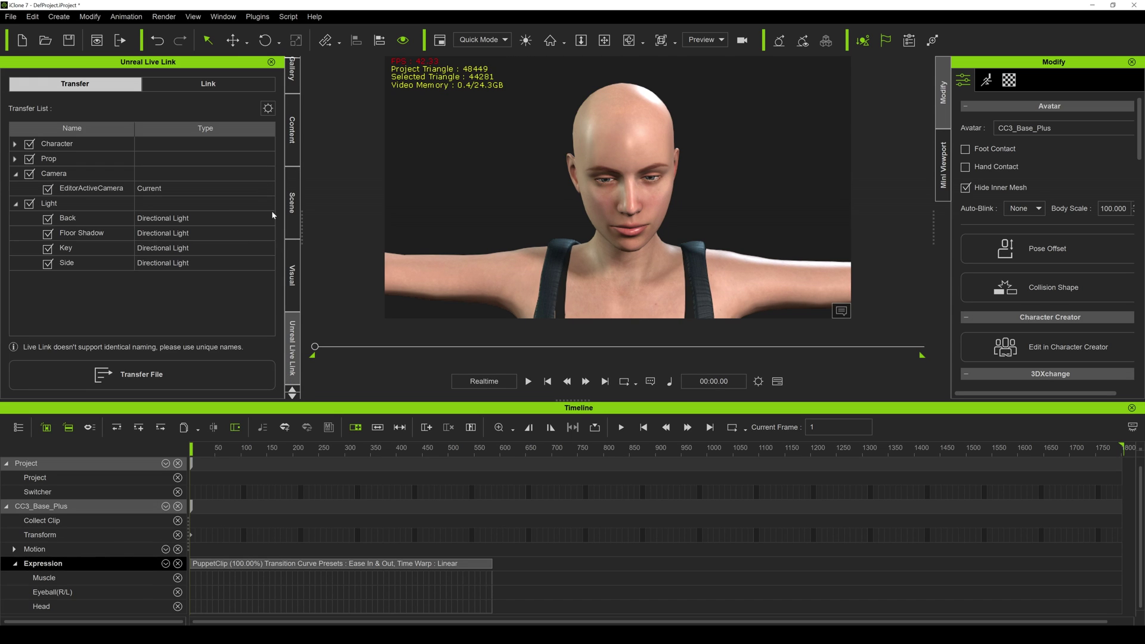
pyautogui.click(208, 84)
# Exclude the Back, Floor Shadow, Key and Side lights and EditorActiveCamera from the link
pyautogui.click(28, 219)
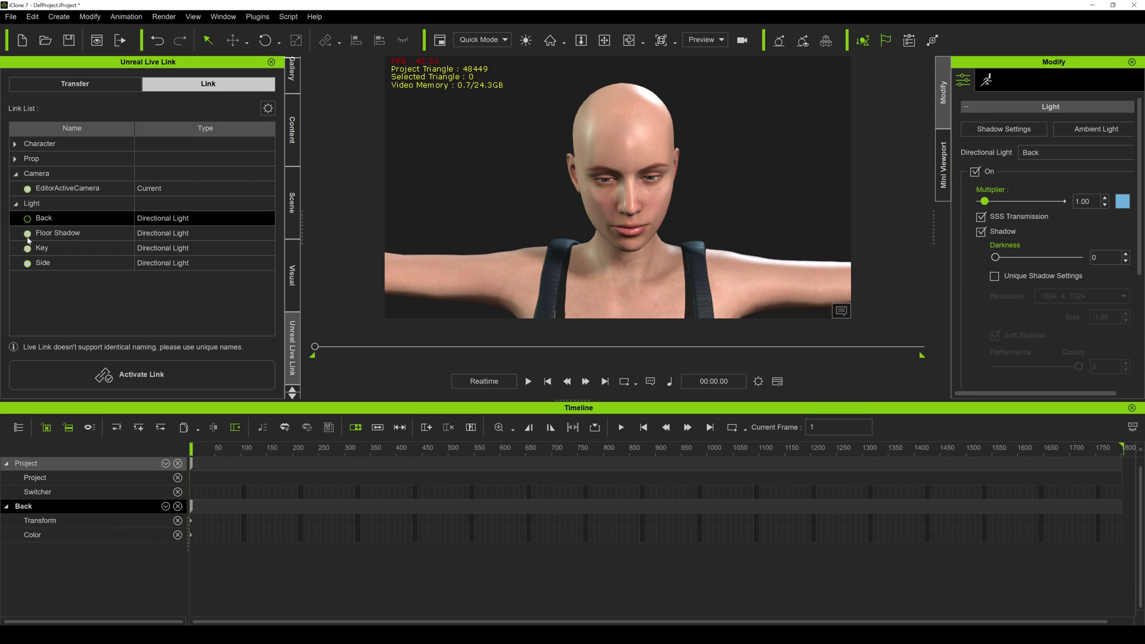
pyautogui.click(28, 234)
pyautogui.click(28, 248)
pyautogui.click(28, 264)
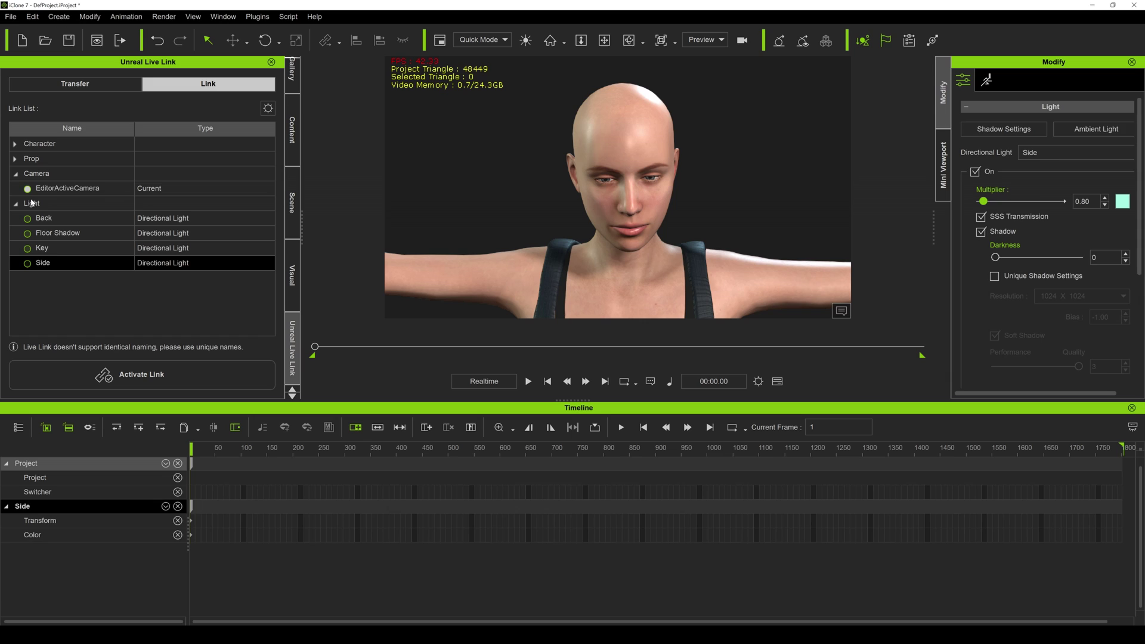
pyautogui.click(28, 189)
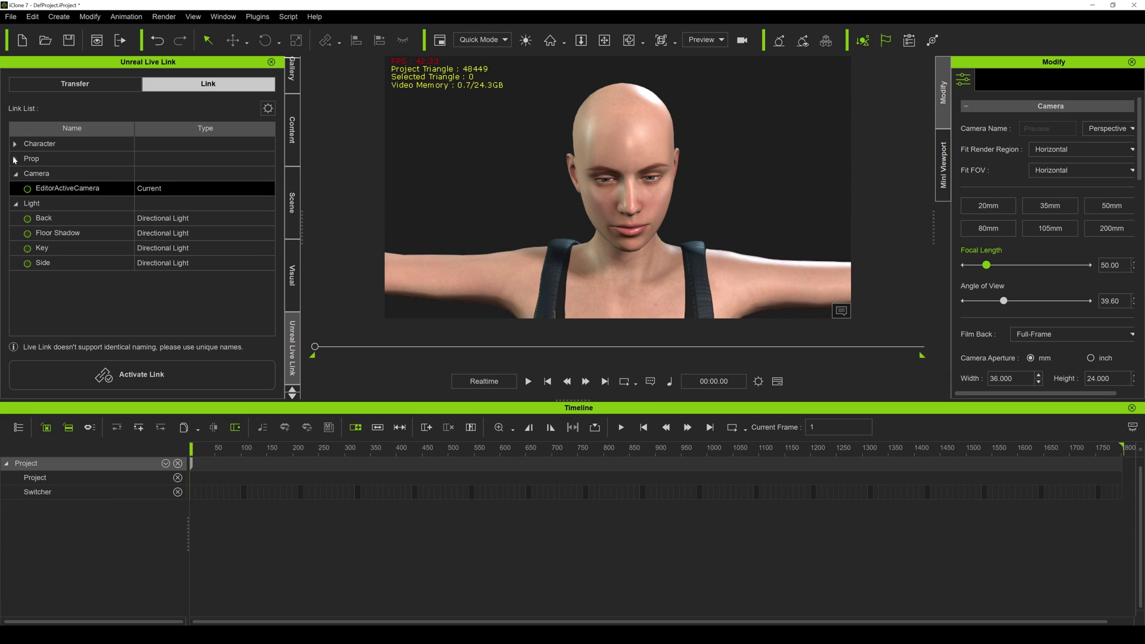
# Activate the live link for the CC3_Base_Plus character and switch back to Unreal Editor
pyautogui.click(16, 144)
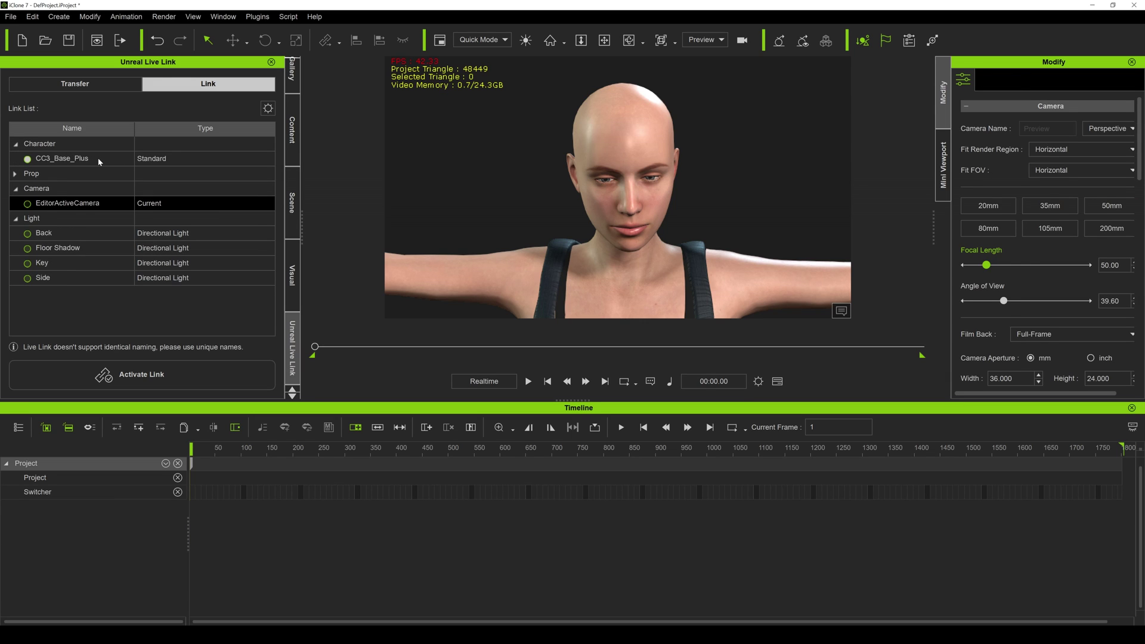
pyautogui.click(98, 158)
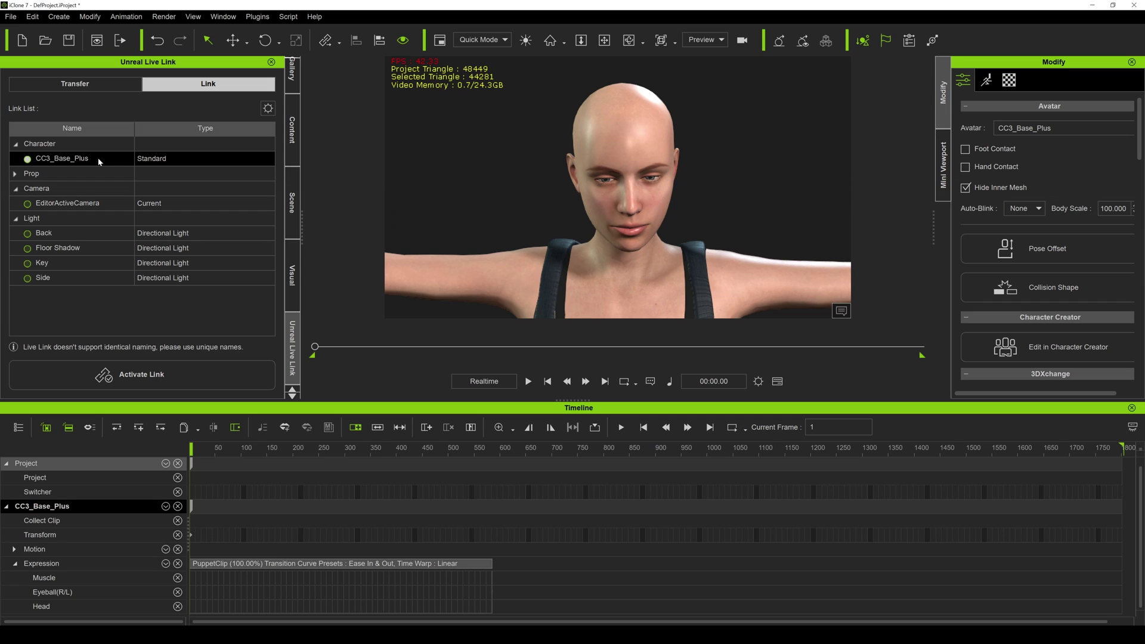
pyautogui.click(140, 381)
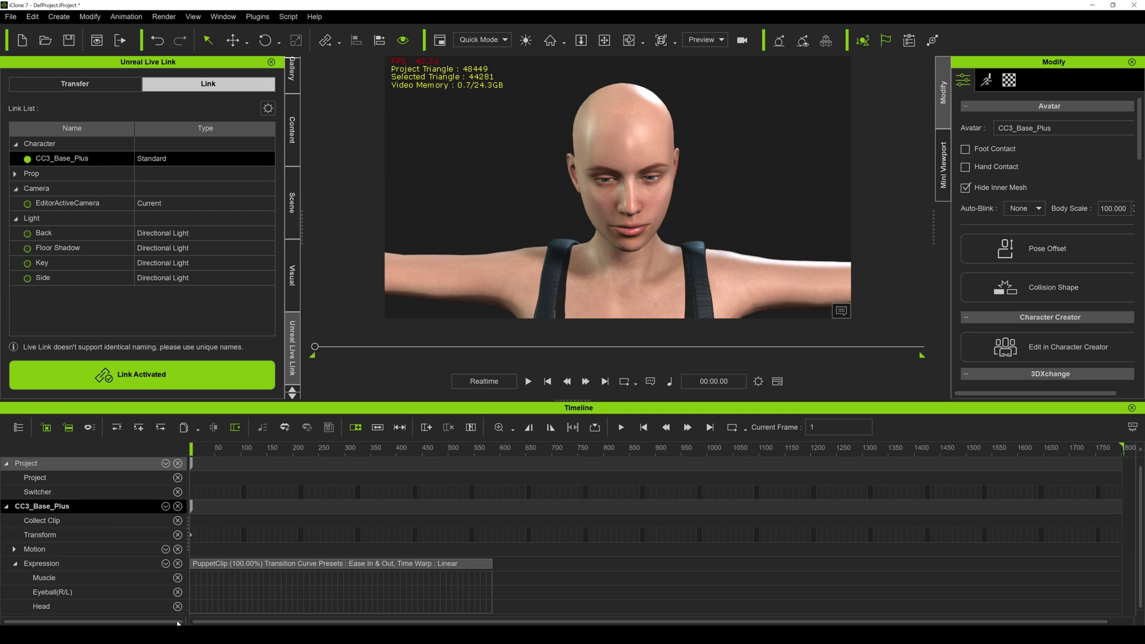
pyautogui.click(145, 634)
pyautogui.click(181, 600)
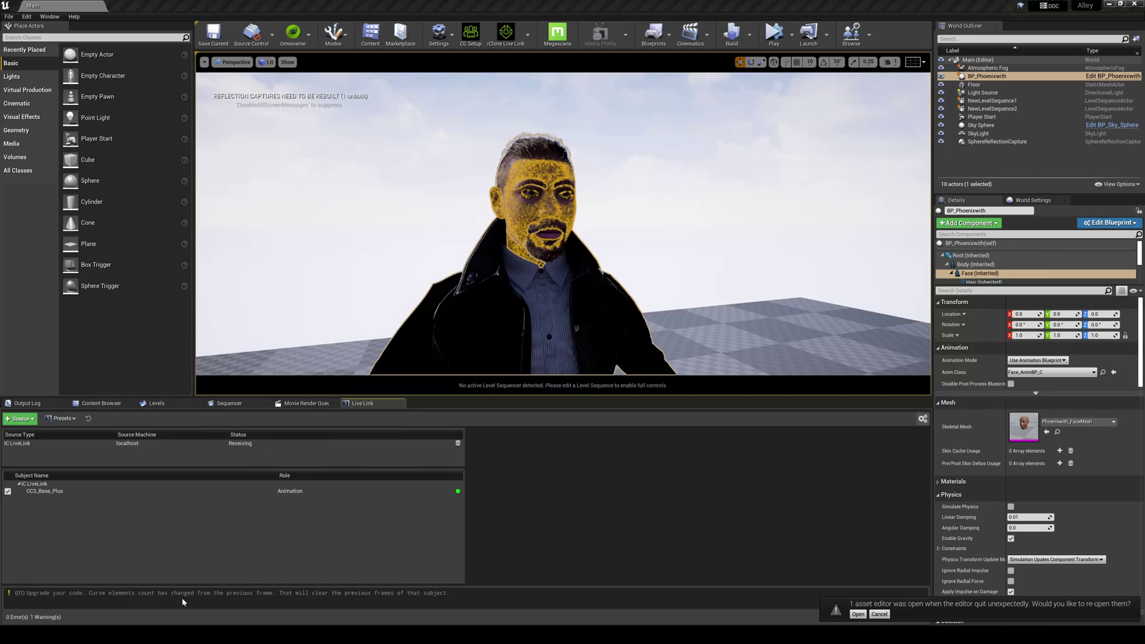
# Set LLink Face Subj of the BP_Phoenixwith actor to CC3_Base_Plus
pyautogui.click(1133, 25)
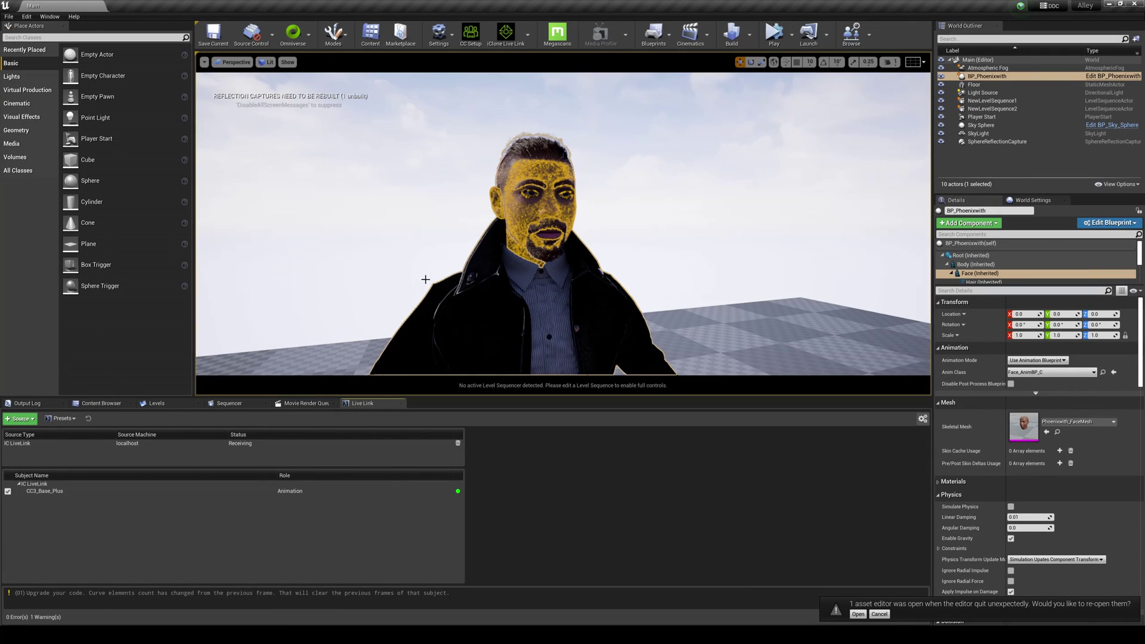
pyautogui.click(979, 244)
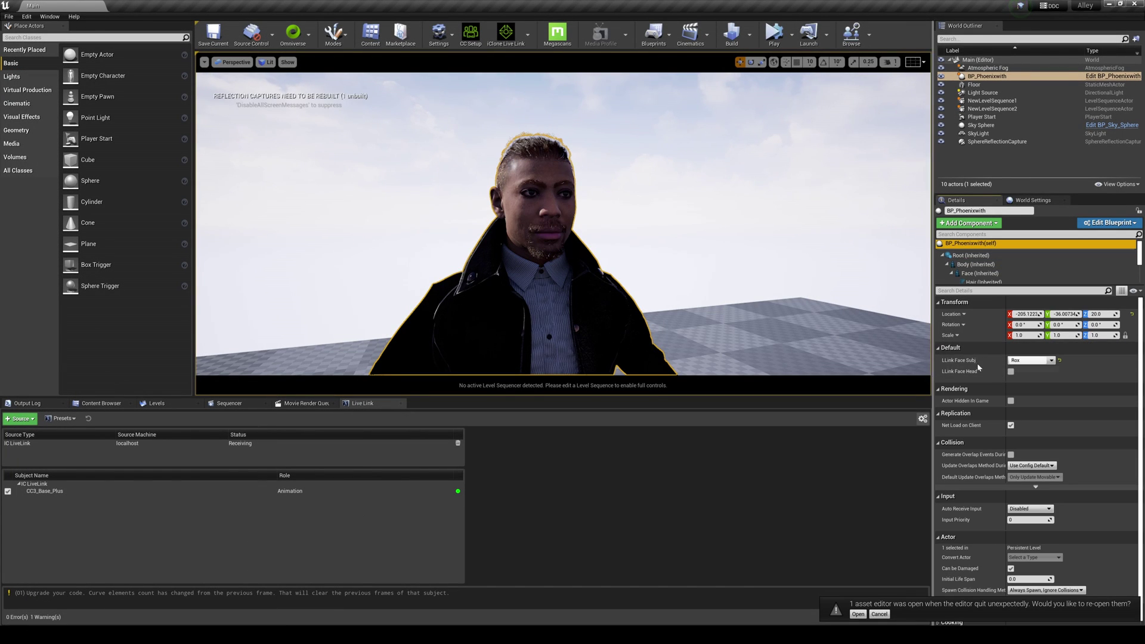
pyautogui.click(1050, 360)
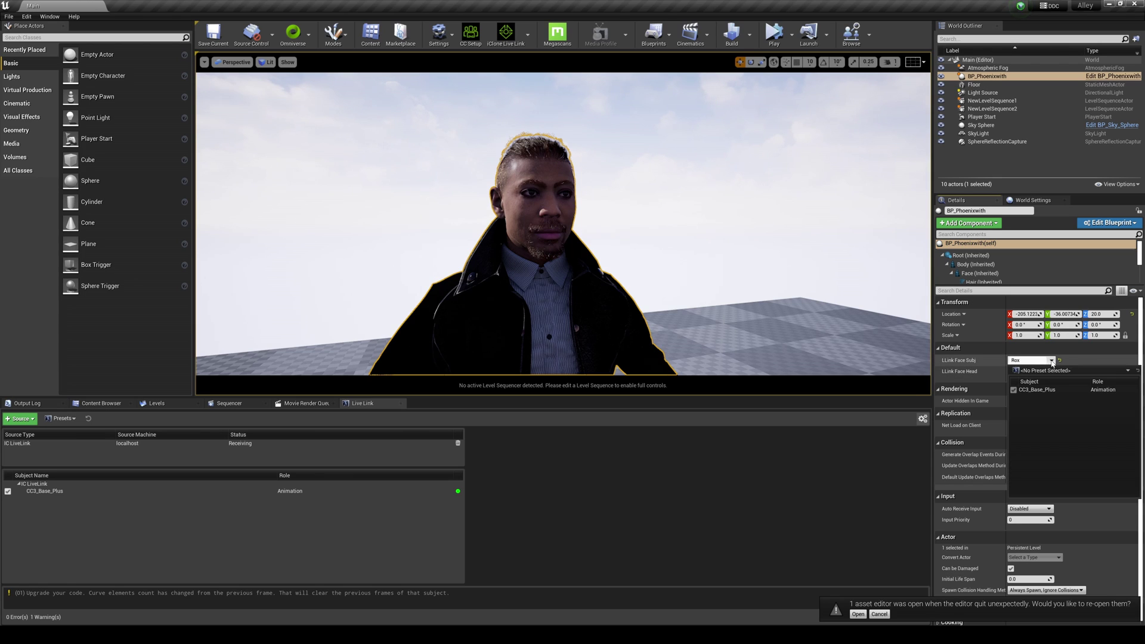
pyautogui.click(1038, 390)
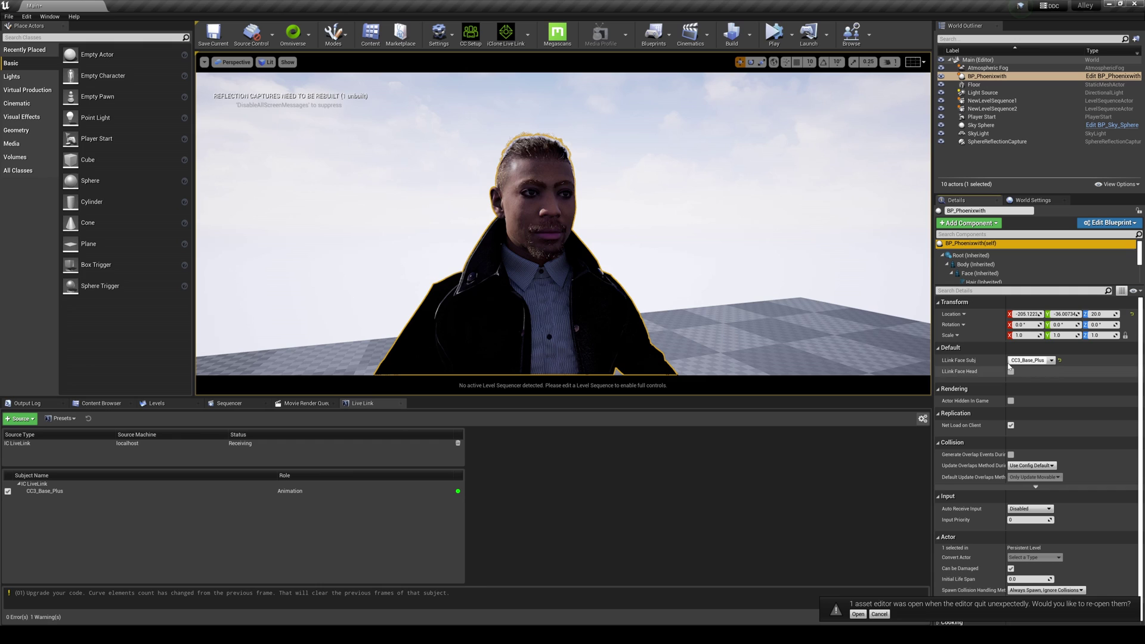
# Simulate the level to preview the iClone animation on the MetaHuman, ending with playback paused in iClone and the simulation stopped
pyautogui.click(792, 39)
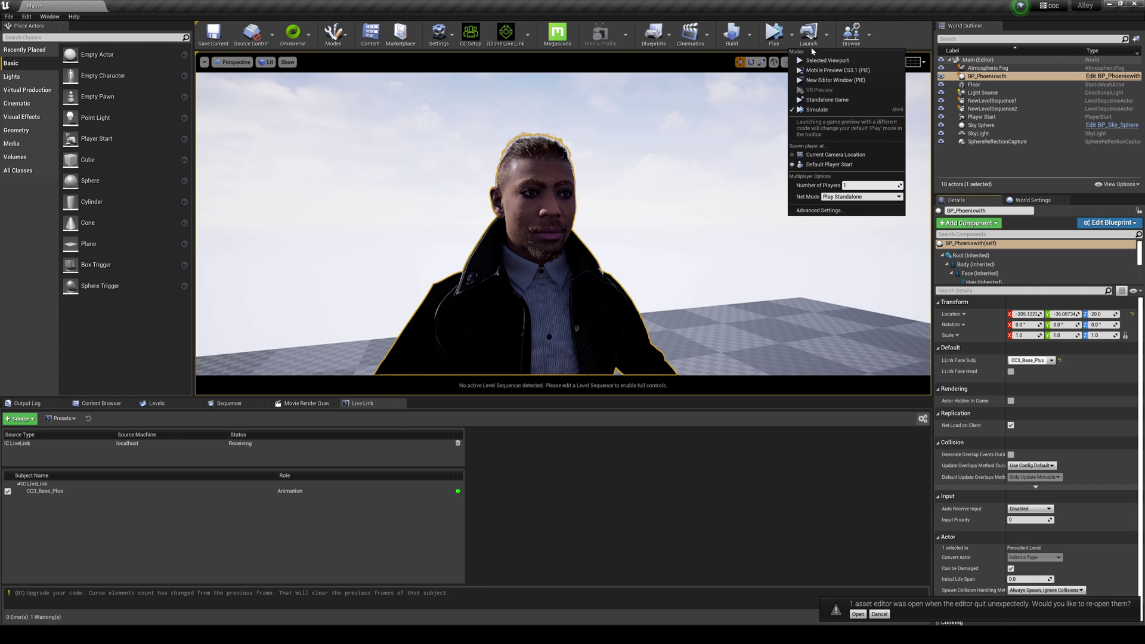
pyautogui.click(838, 111)
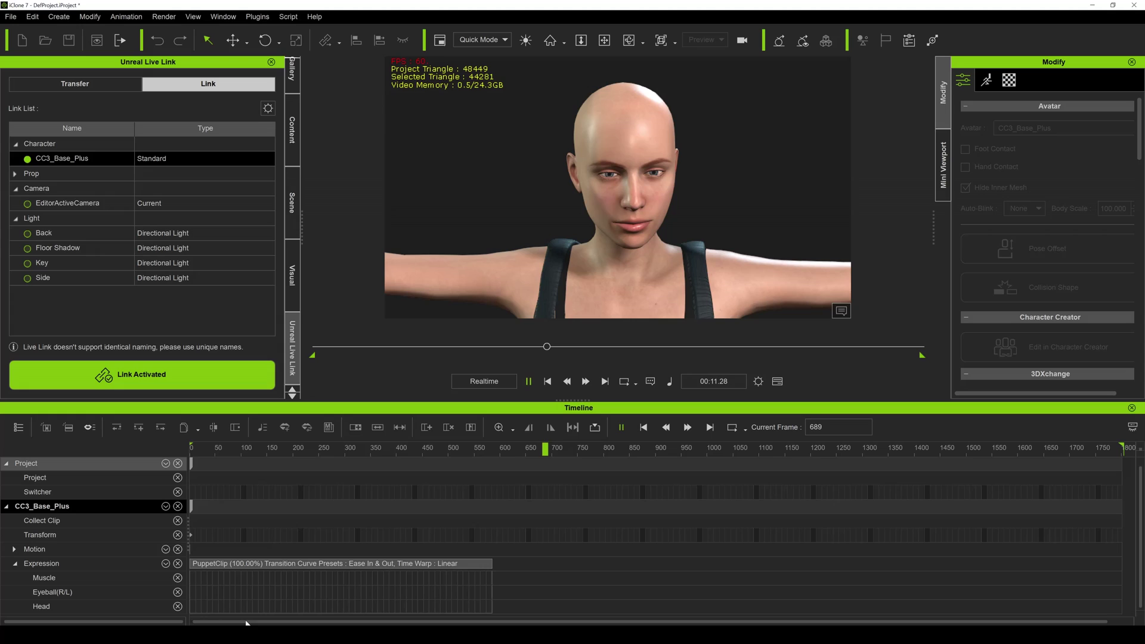
pyautogui.click(529, 382)
pyautogui.click(1092, 6)
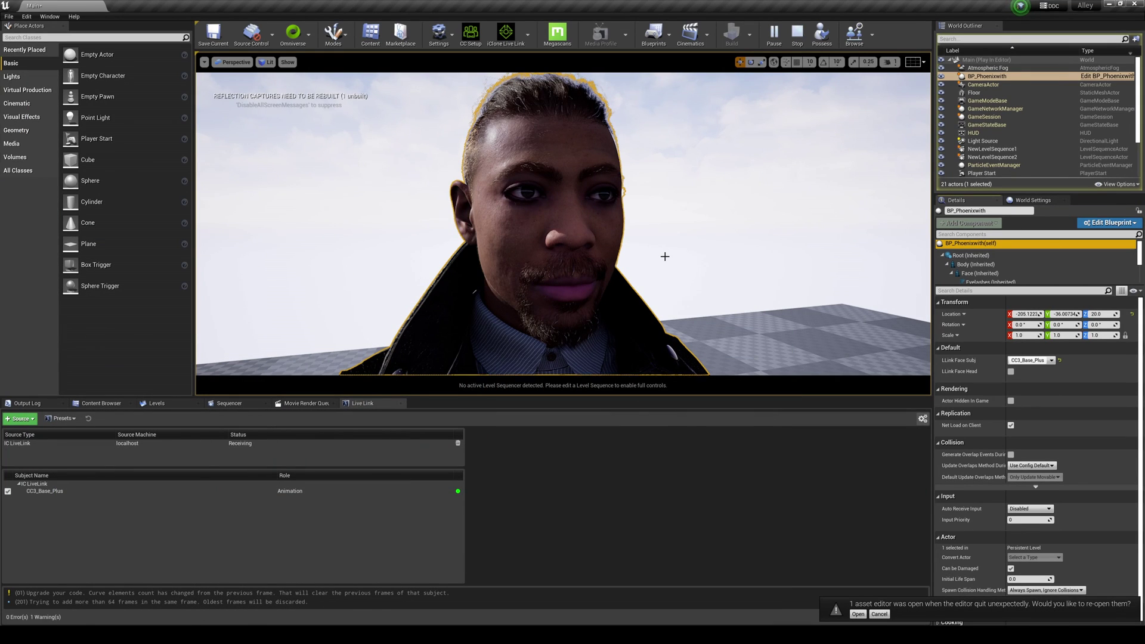
pyautogui.click(798, 32)
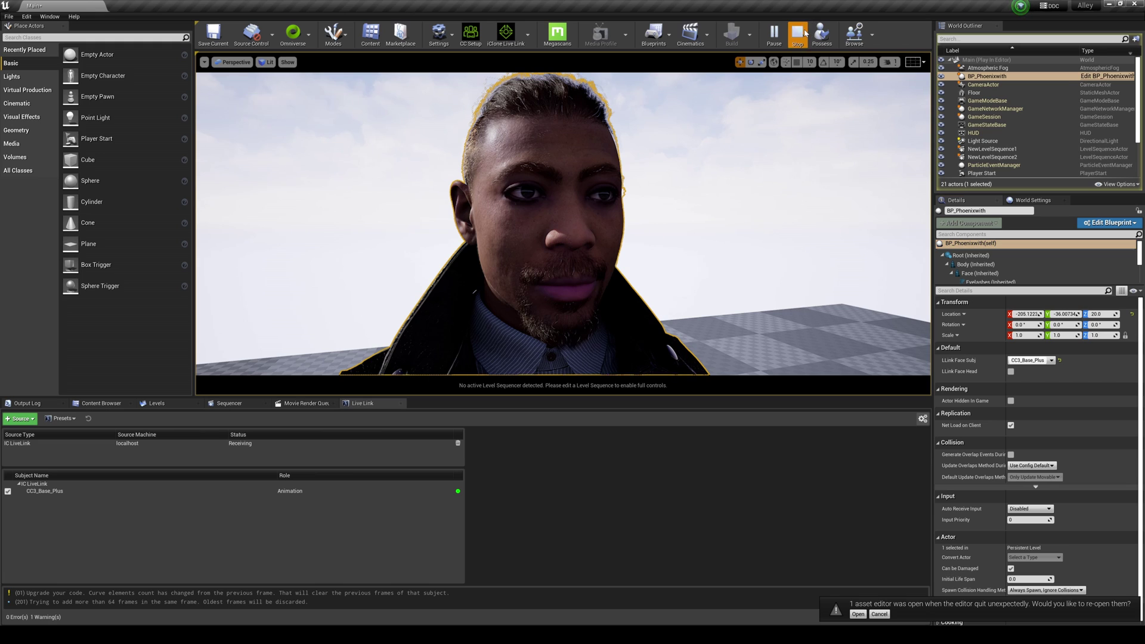
# Open the Downtown_Alley1 level from the Maps folder of Downtown_Alley
pyautogui.click(101, 404)
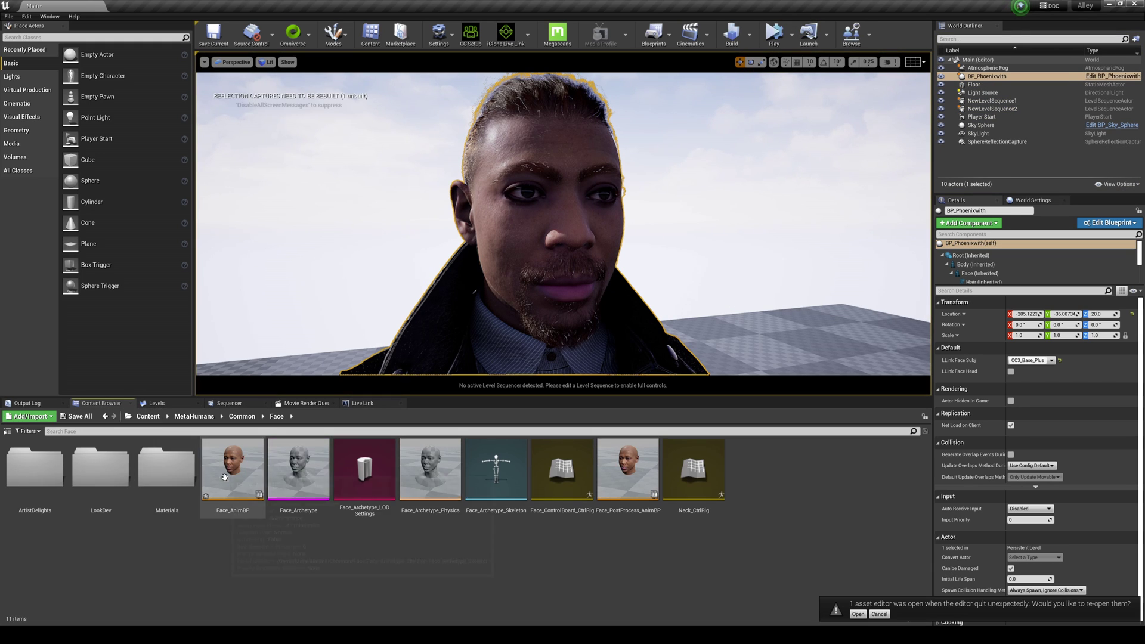
pyautogui.click(148, 418)
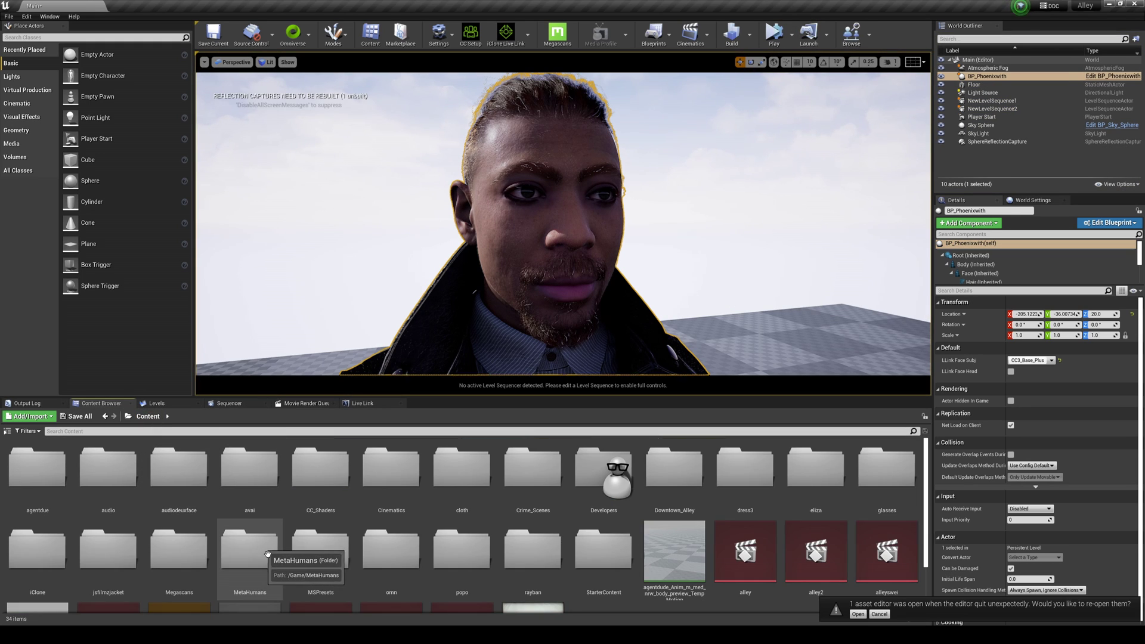
pyautogui.doubleClick(675, 471)
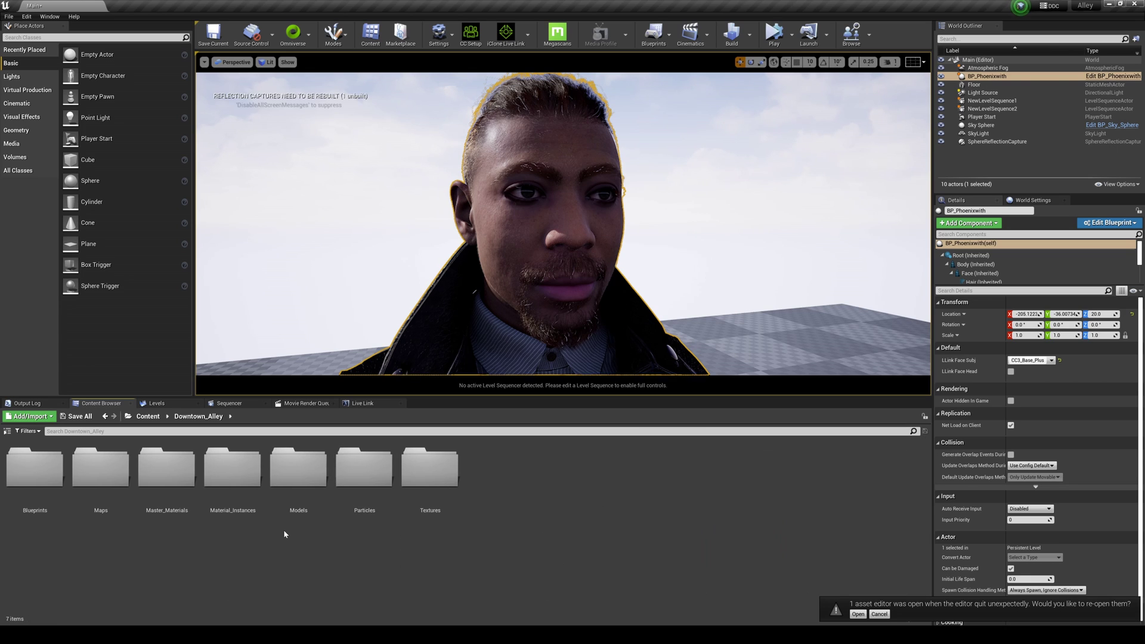
pyautogui.doubleClick(98, 474)
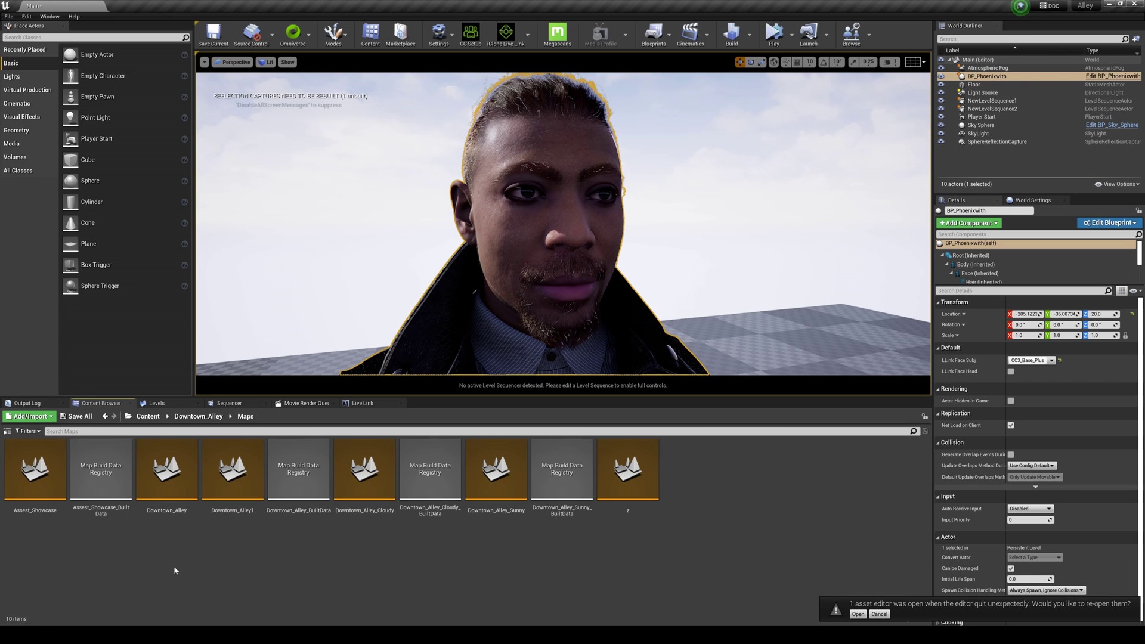
pyautogui.doubleClick(232, 471)
pyautogui.click(658, 400)
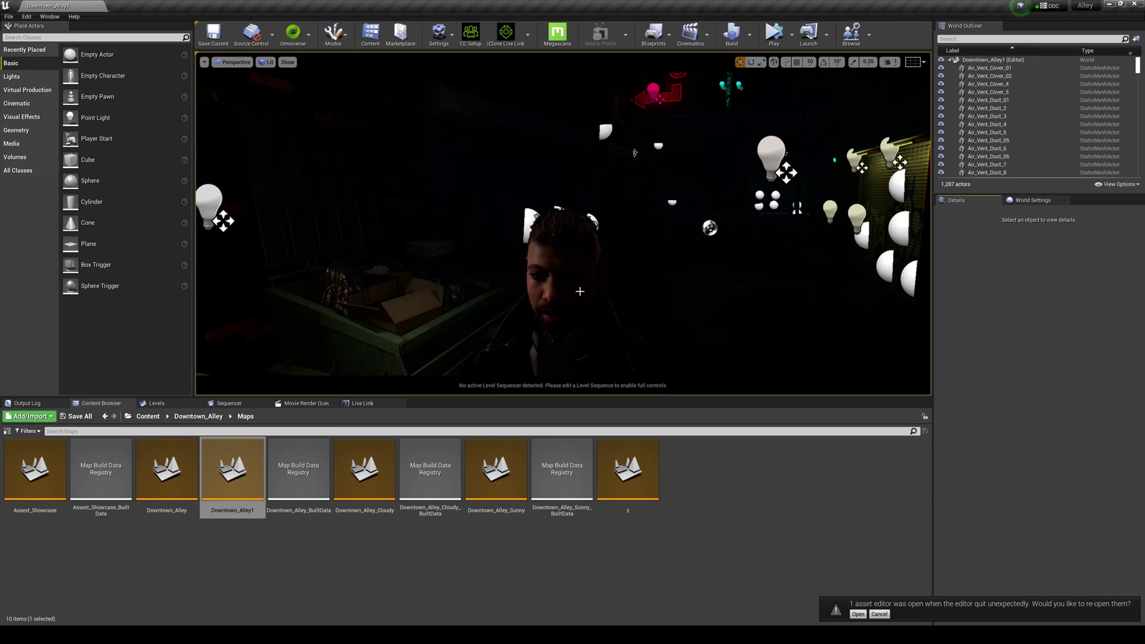
# Show the alley level in Unlit view mode and select the BP_Phoenixwith2 MetaHuman
pyautogui.moveTo(563, 224); pyautogui.dragTo(549, 223, button='right')
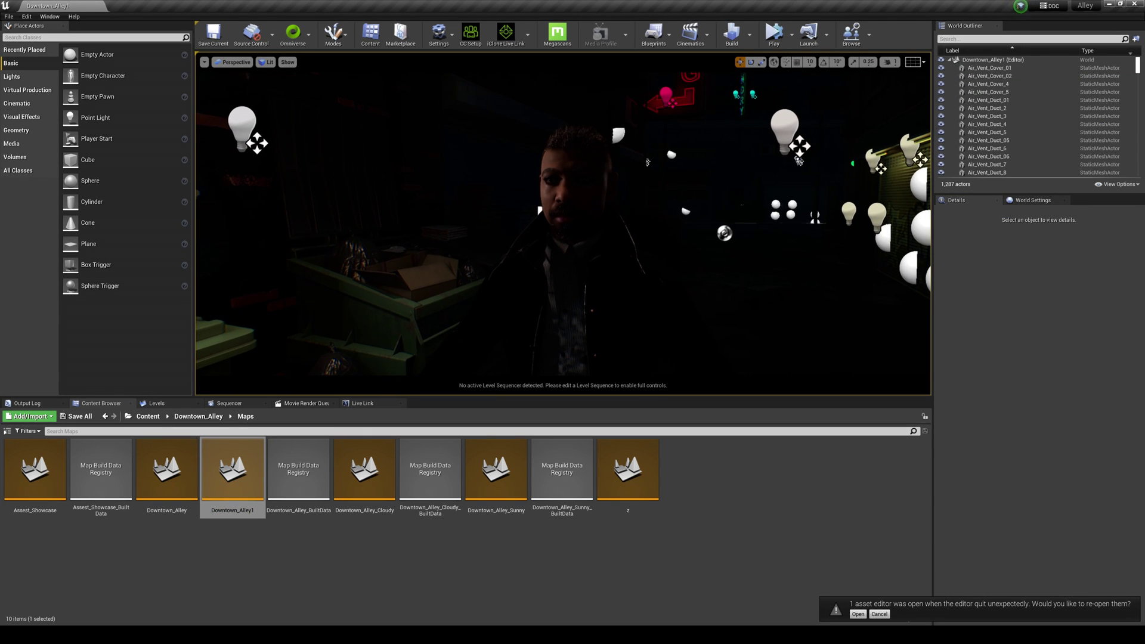
pyautogui.click(267, 62)
pyautogui.click(281, 96)
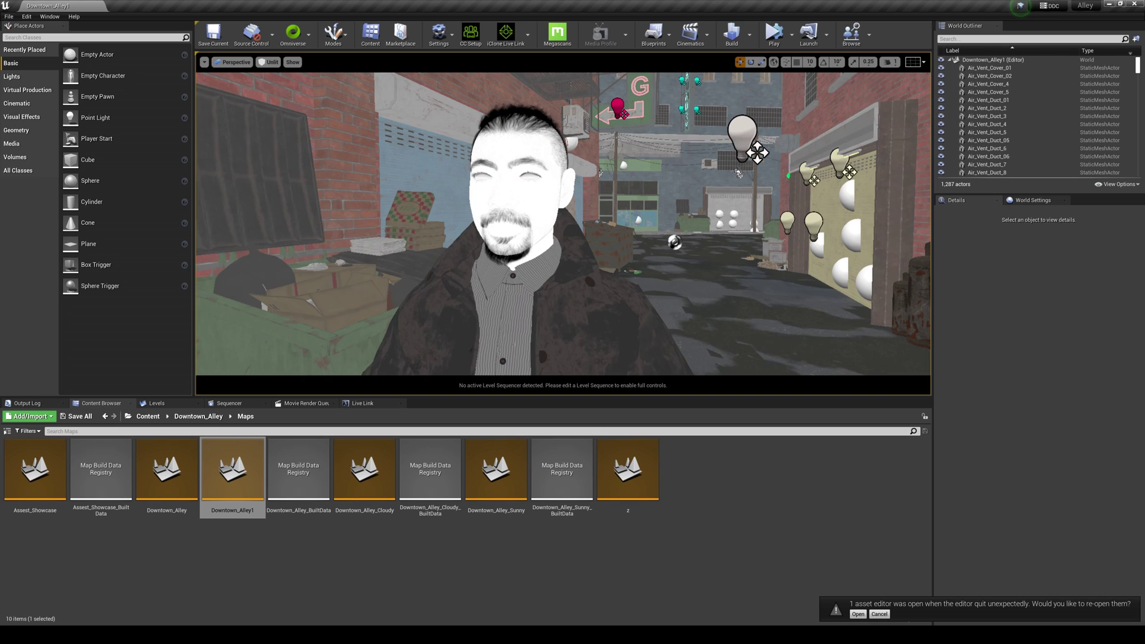
pyautogui.click(519, 201)
pyautogui.moveTo(519, 201)
pyautogui.mouseDown(button='right')
pyautogui.moveTo(554, 200)
pyautogui.moveTo(501, 200)
pyautogui.mouseUp(button='right')
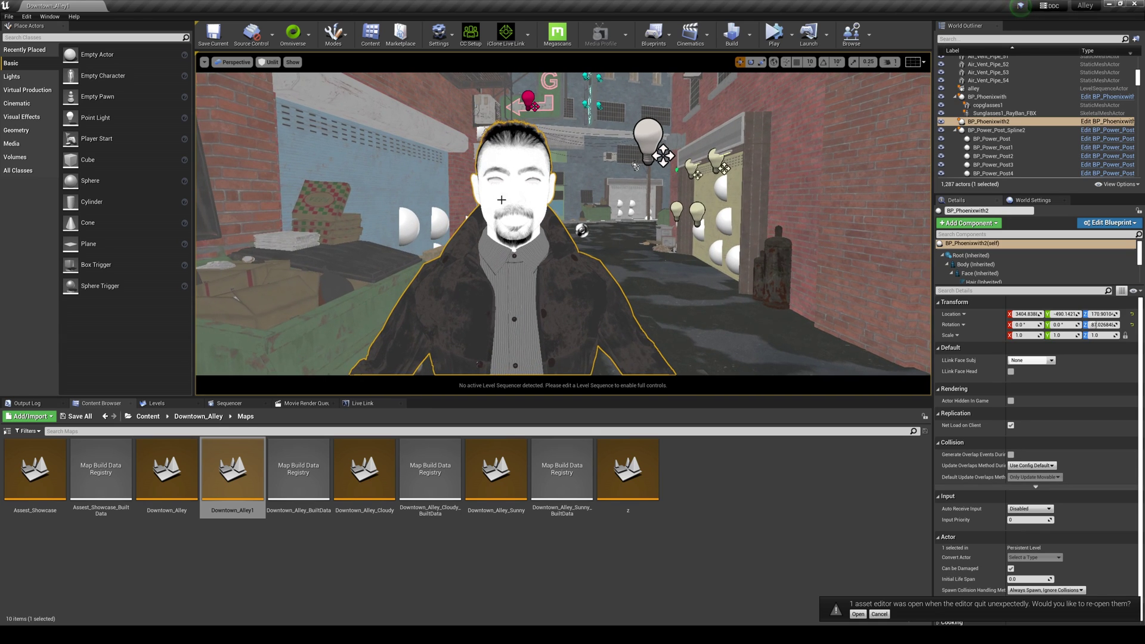
# Set the preview LLink Face Subj in the Face component's Face_AnimBP to CC3_Base_Plus and save the blueprint
pyautogui.click(980, 273)
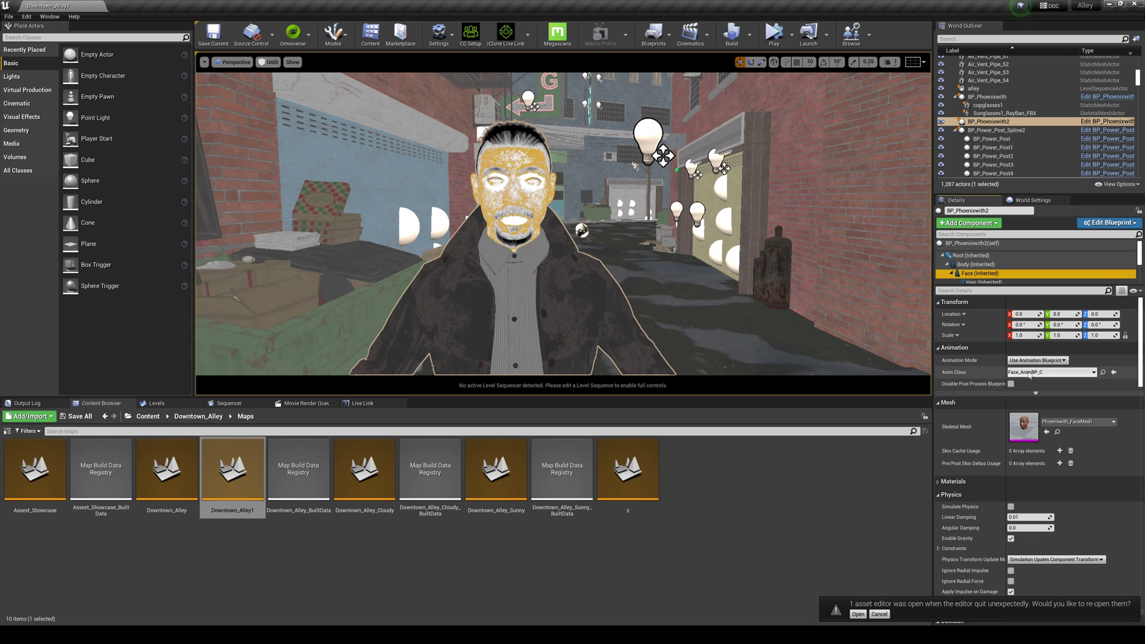
pyautogui.click(1103, 372)
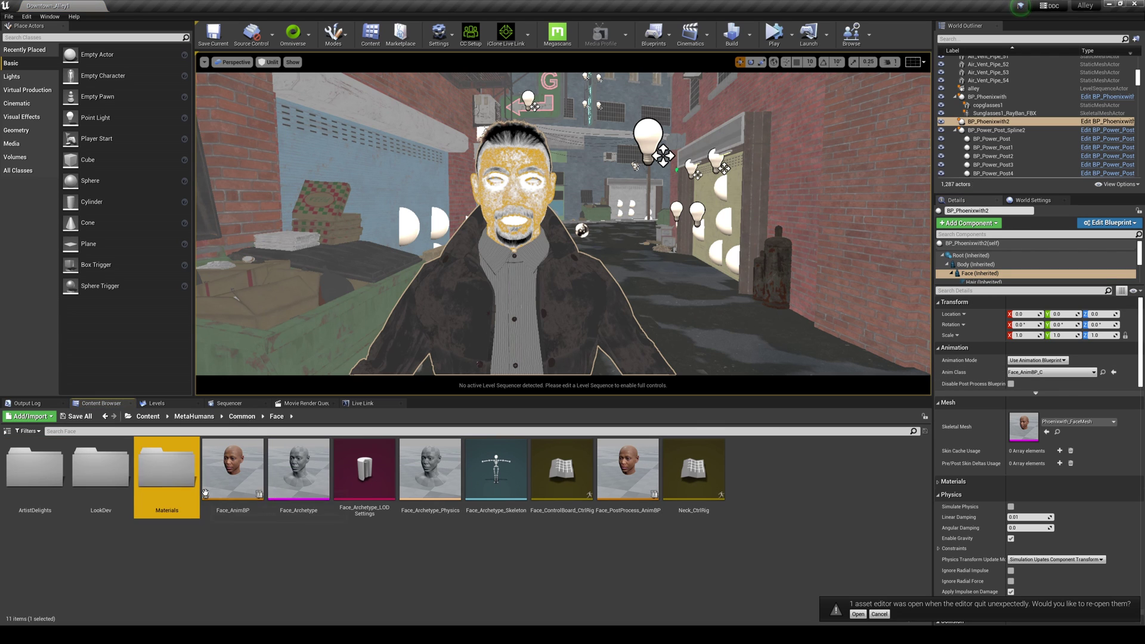
pyautogui.doubleClick(230, 478)
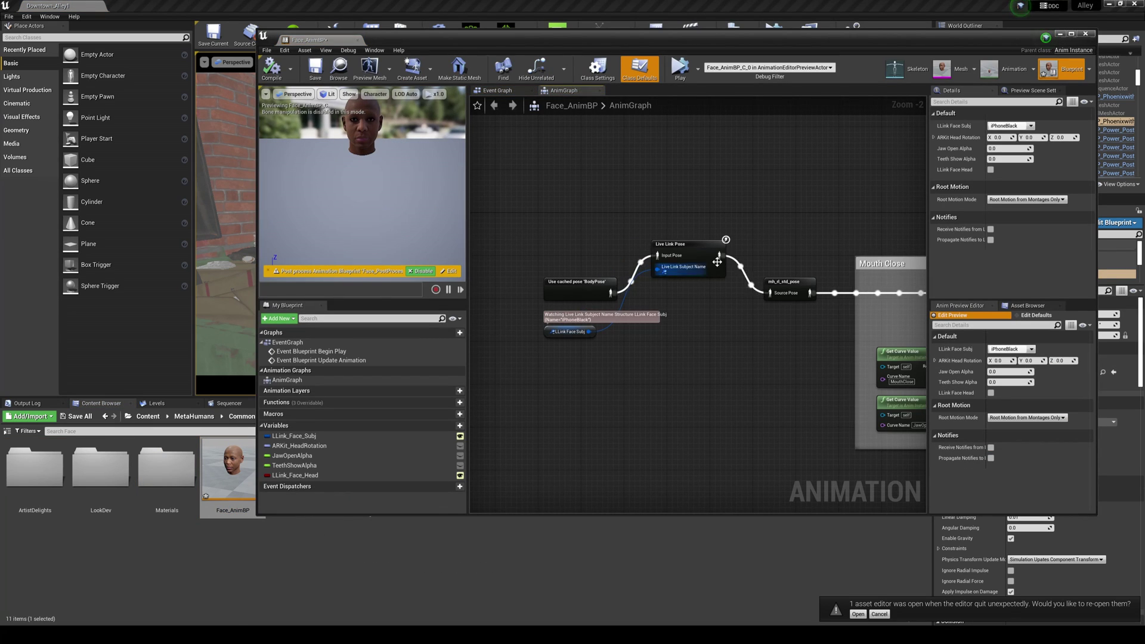
pyautogui.click(1012, 349)
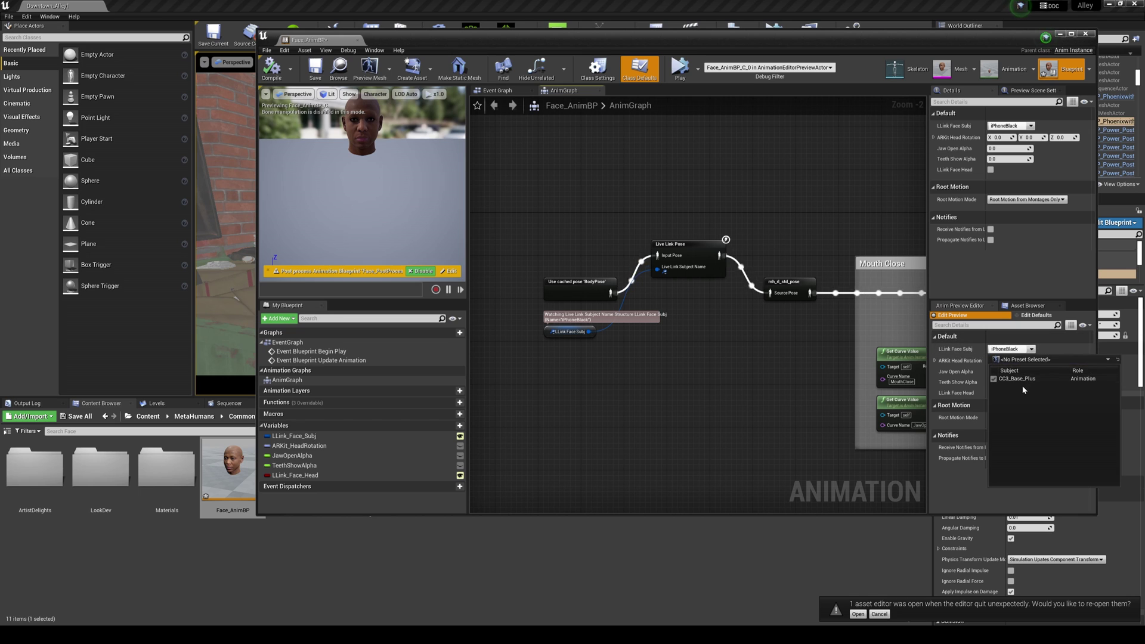
pyautogui.click(1021, 379)
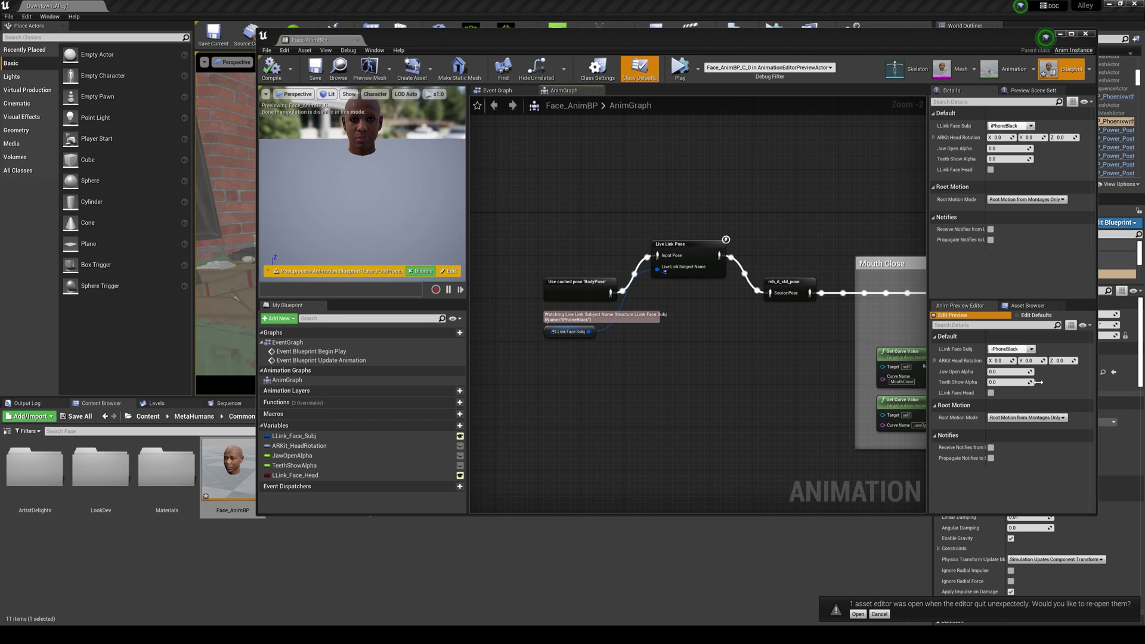
pyautogui.click(321, 74)
pyautogui.click(1062, 34)
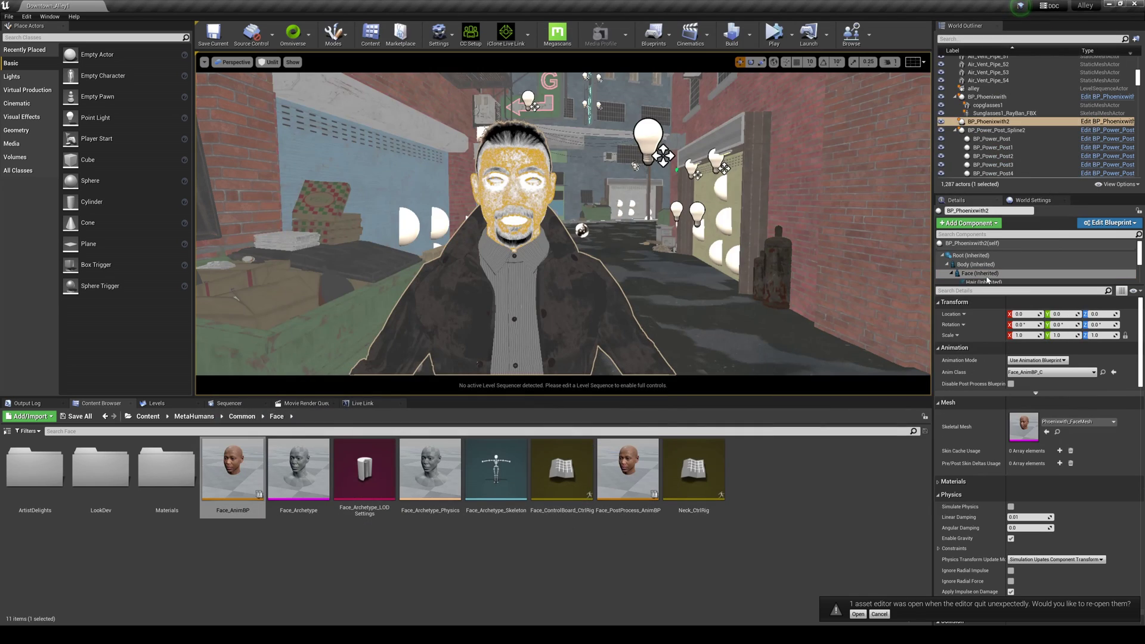
# Set LLink Face Subj of the BP_Phoenixwith2 actor to CC3_Base_Plus
pyautogui.click(976, 244)
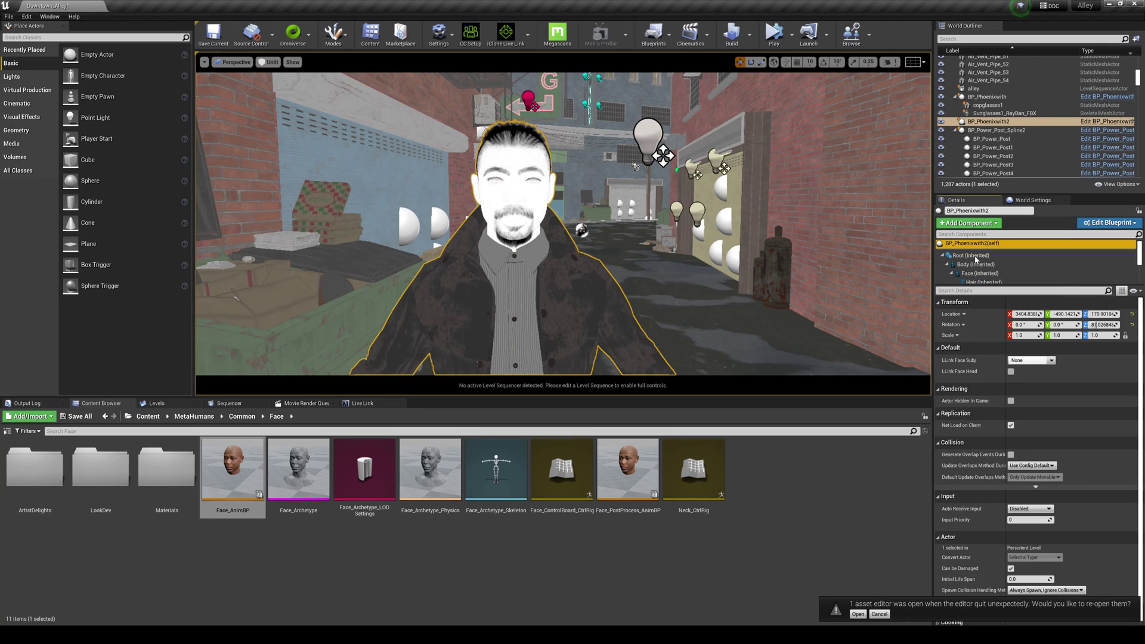
pyautogui.click(975, 256)
pyautogui.click(977, 244)
pyautogui.click(1051, 361)
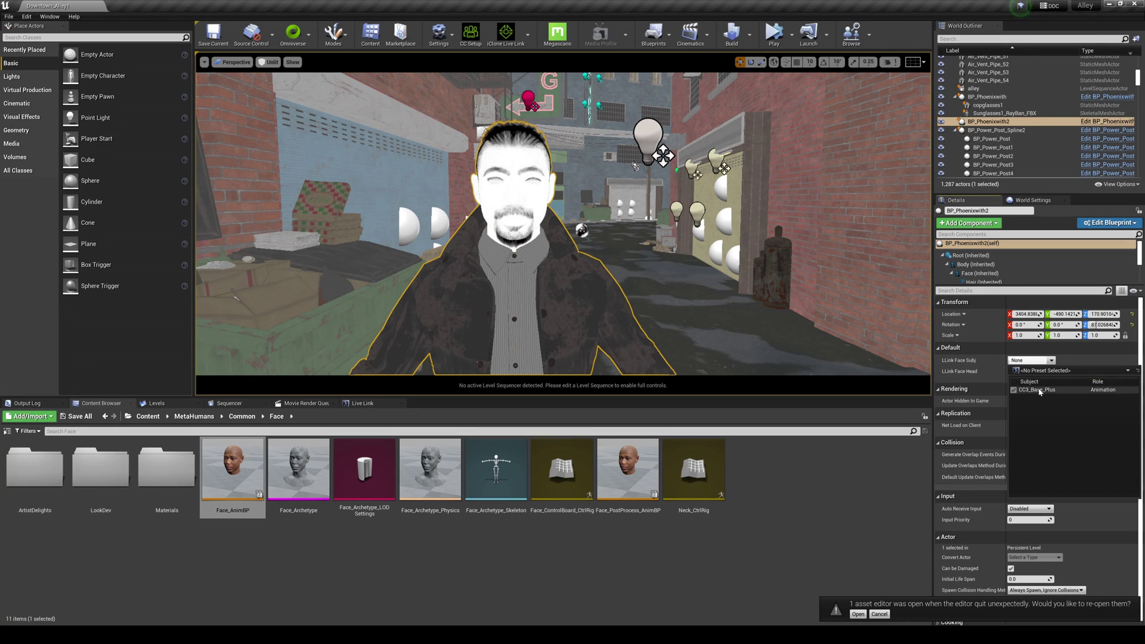
pyautogui.click(1041, 392)
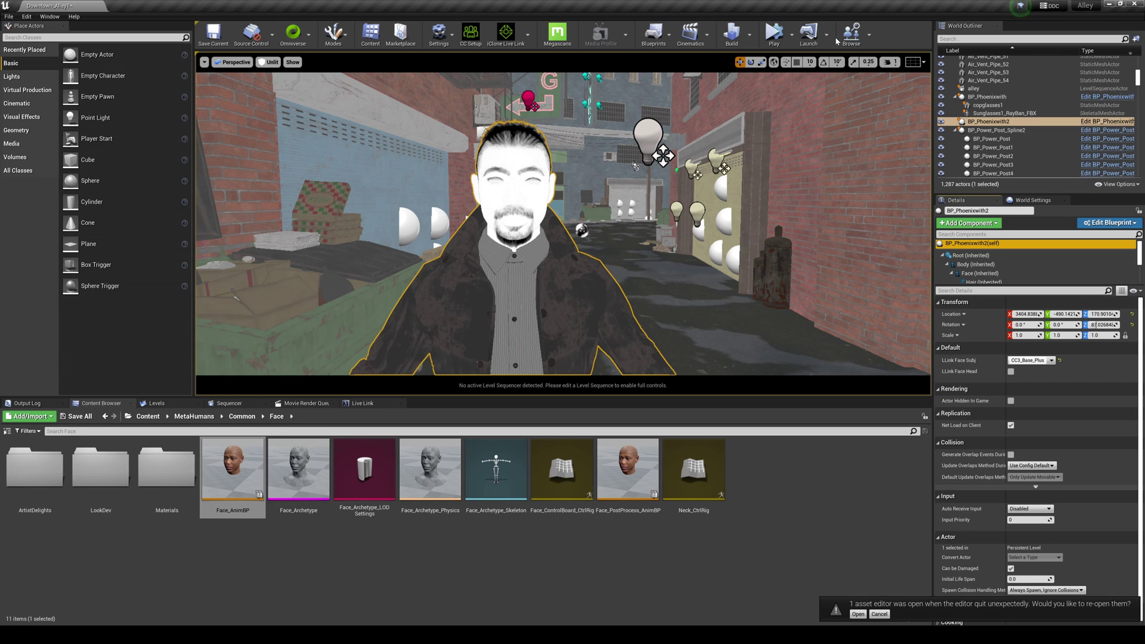
# Simulate the alley level, switch to iClone and play the linked character's animation from the first frame
pyautogui.click(791, 34)
pyautogui.click(815, 113)
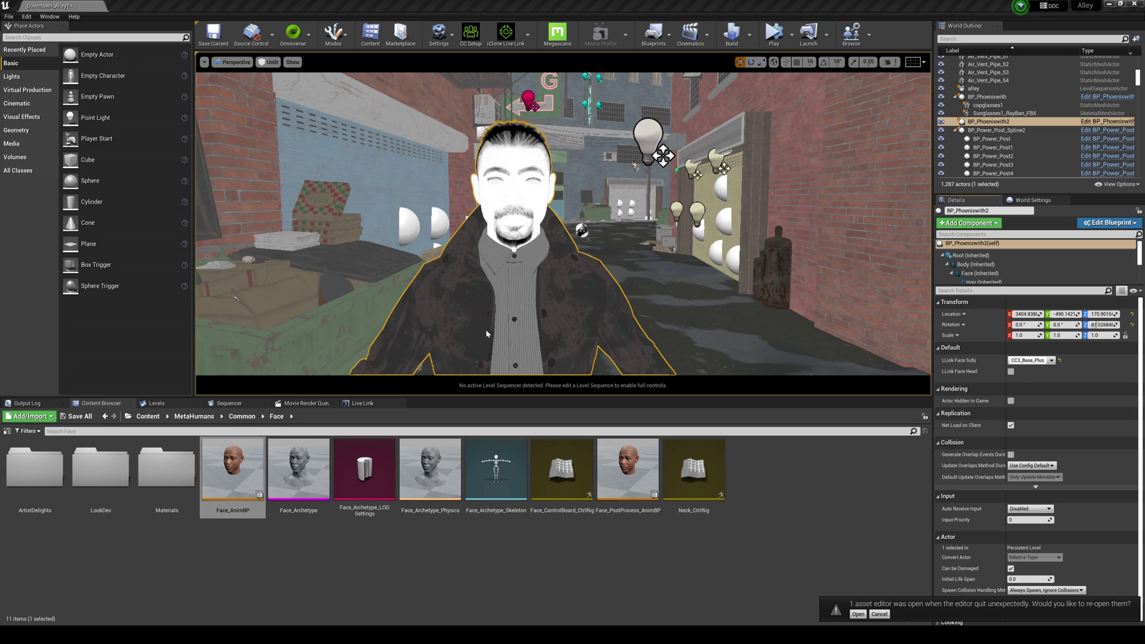
pyautogui.moveTo(189, 635)
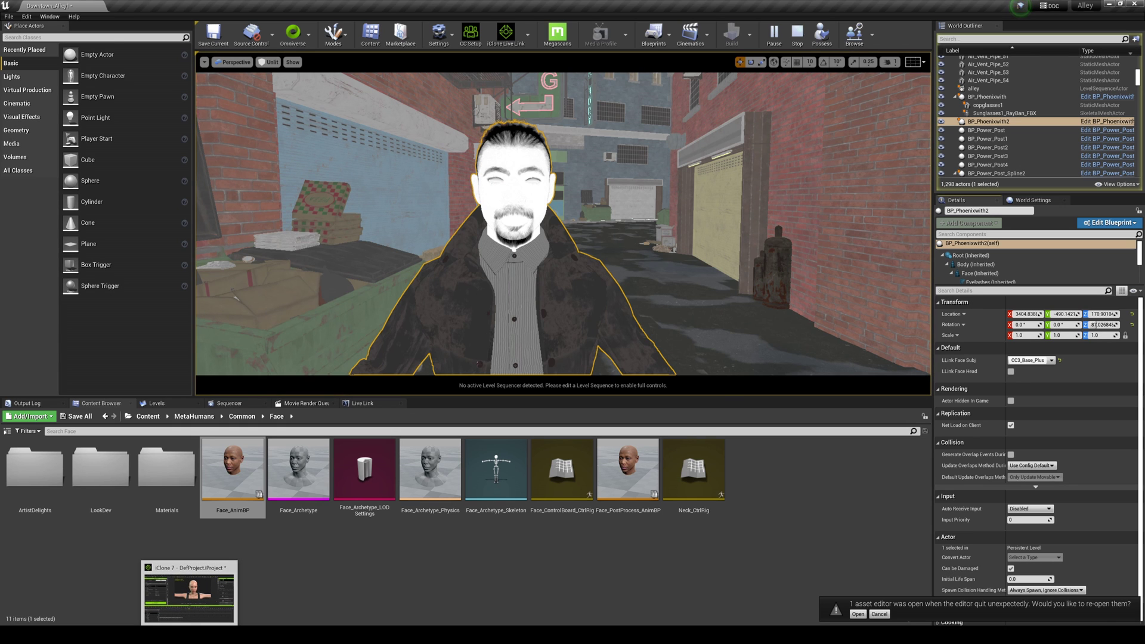
pyautogui.click(191, 614)
pyautogui.click(191, 617)
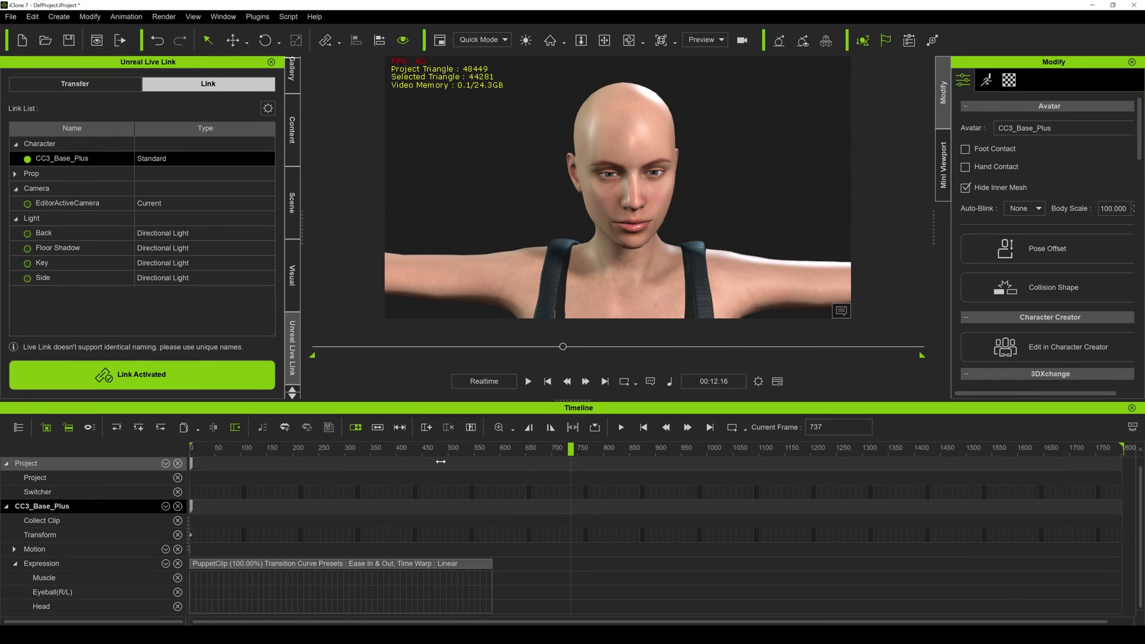
pyautogui.moveTo(441, 462); pyautogui.dragTo(31, 476)
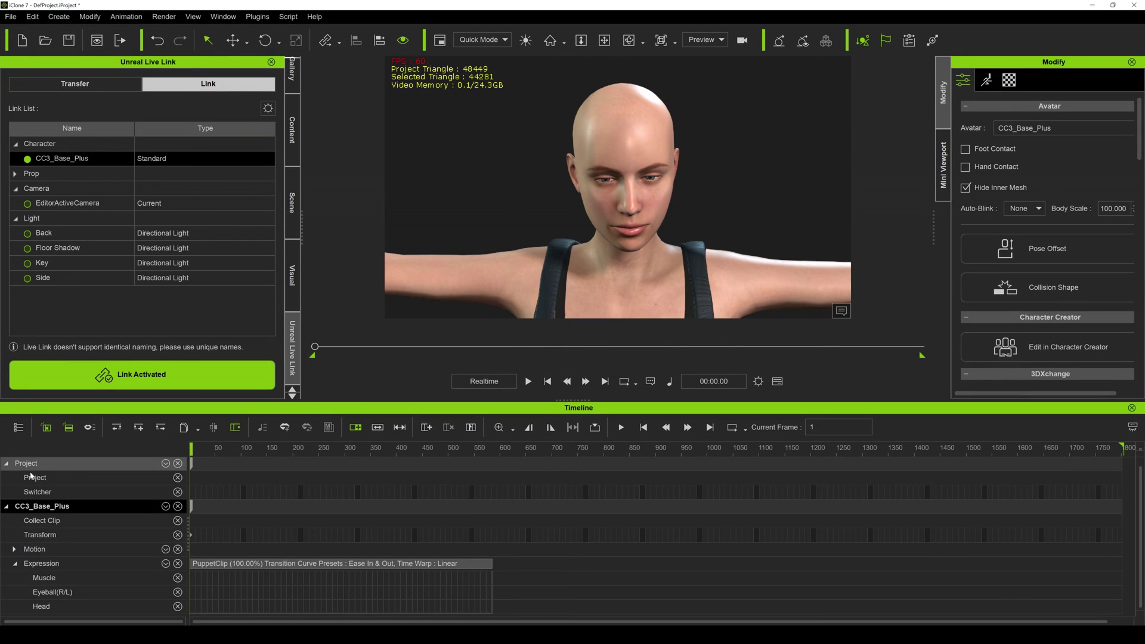
pyautogui.click(528, 381)
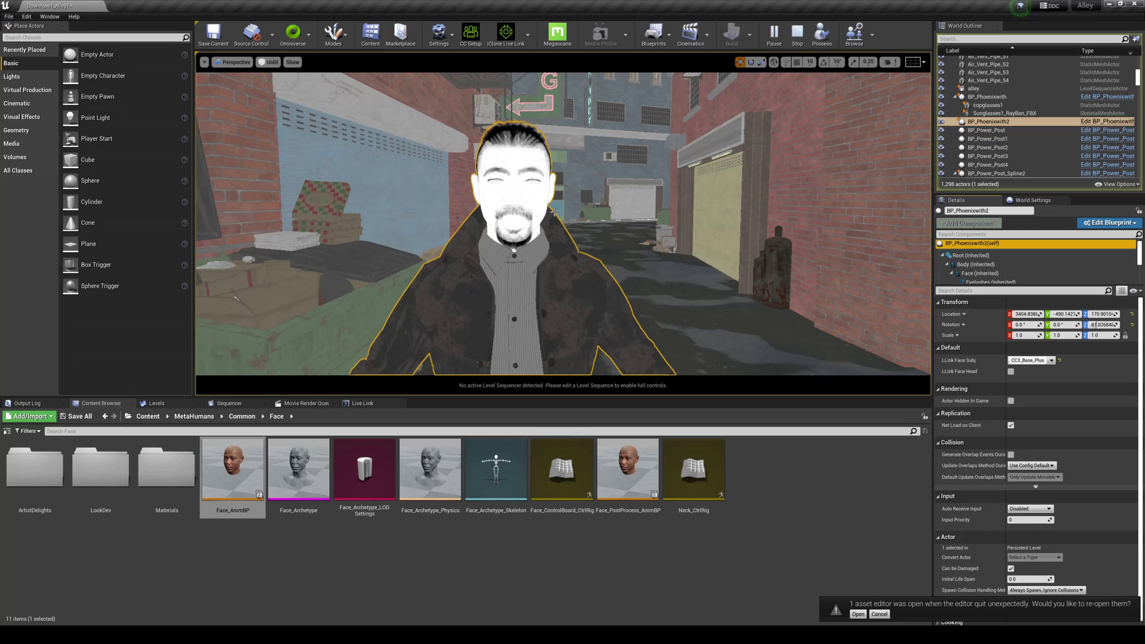
# Preview the MetaHuman's face animation up close in Lit mode in Unreal Editor, ending back in Unlit mode
pyautogui.click(269, 62)
pyautogui.click(278, 80)
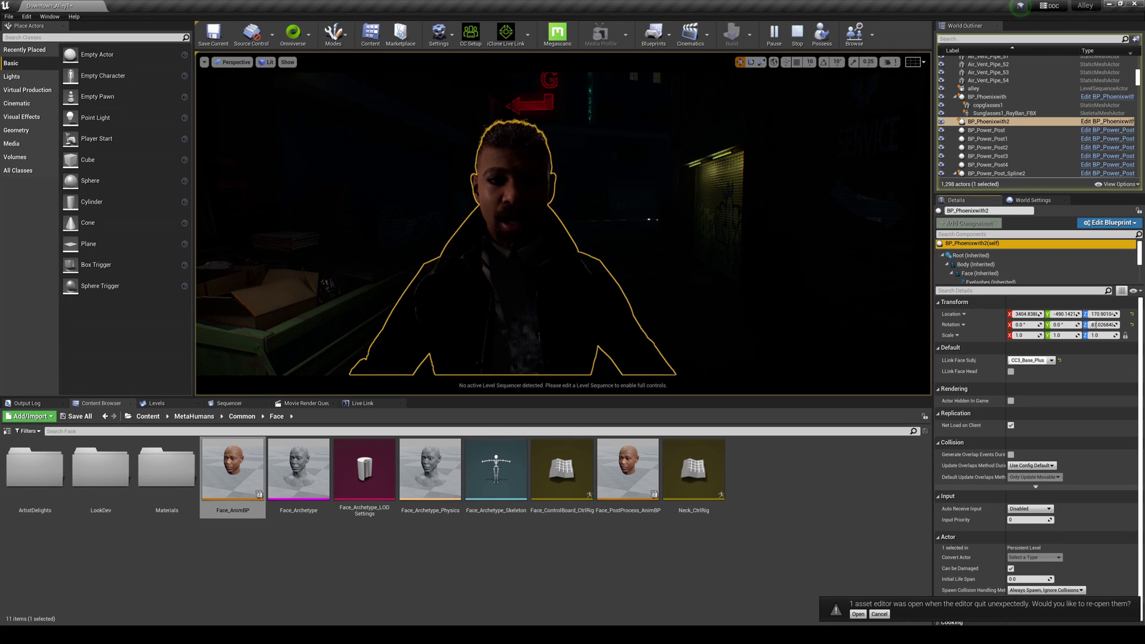
pyautogui.press('w')
pyautogui.moveTo(596, 200); pyautogui.dragTo(559, 196, button='right')
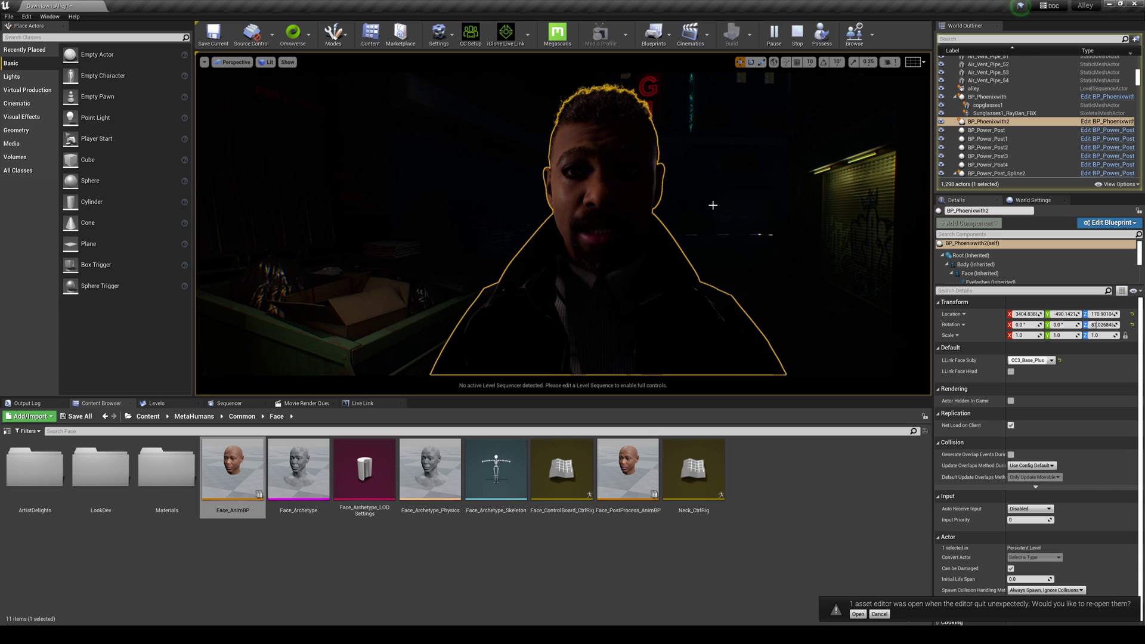
pyautogui.click(266, 62)
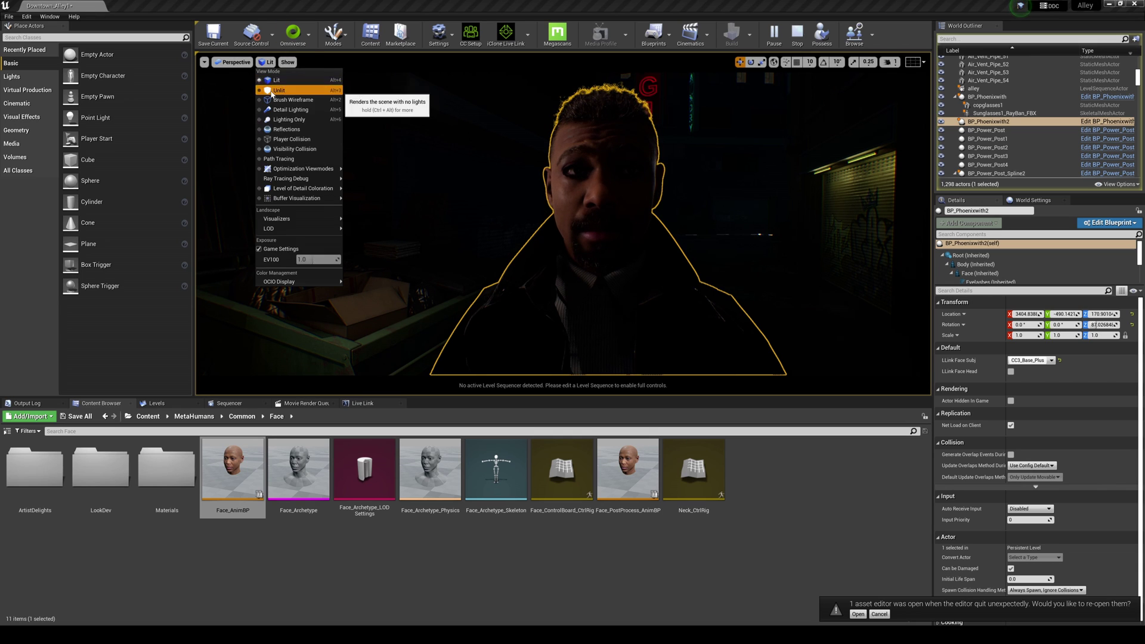
pyautogui.click(286, 89)
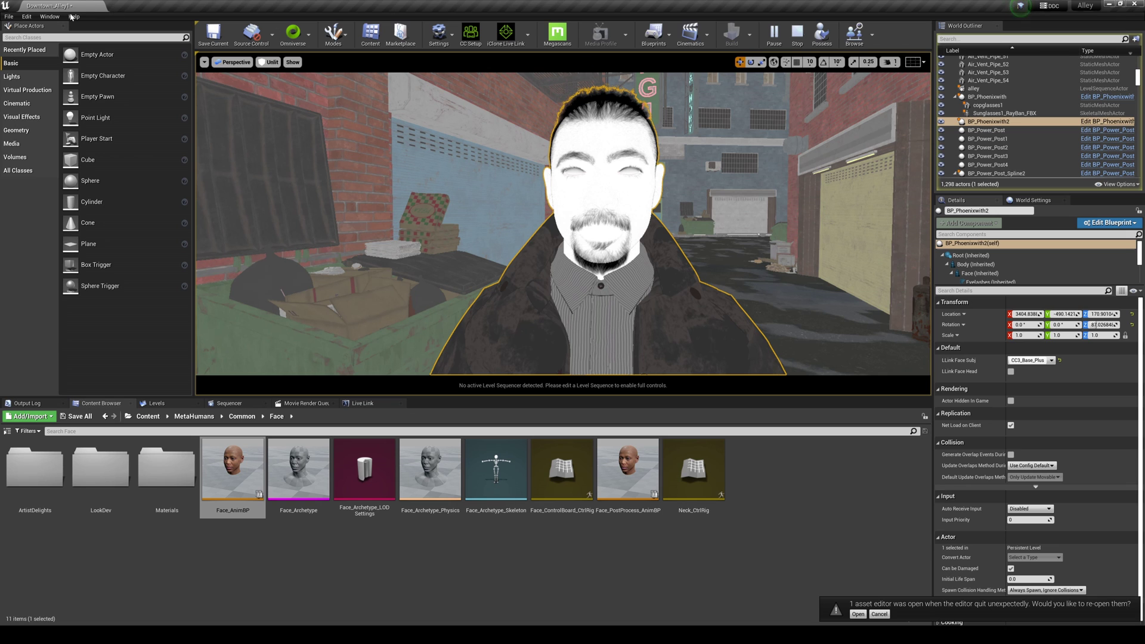
# Open the Take Recorder and check in the plugin browser whether its plugin is enabled
pyautogui.click(50, 17)
pyautogui.click(139, 48)
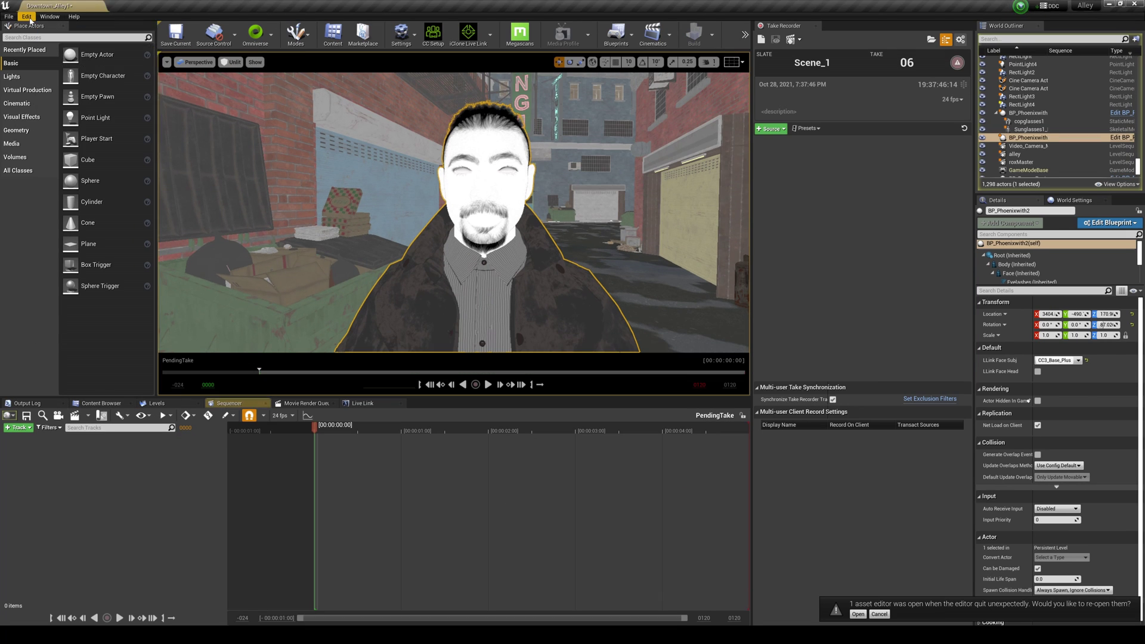
pyautogui.click(26, 16)
pyautogui.click(45, 145)
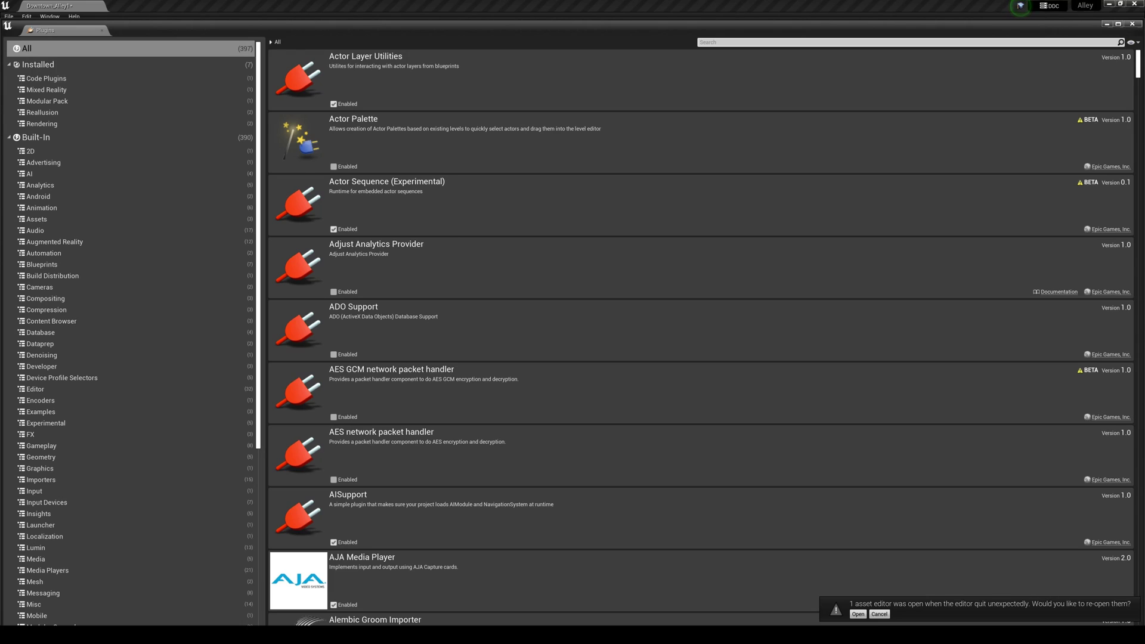
pyautogui.write('take rec')
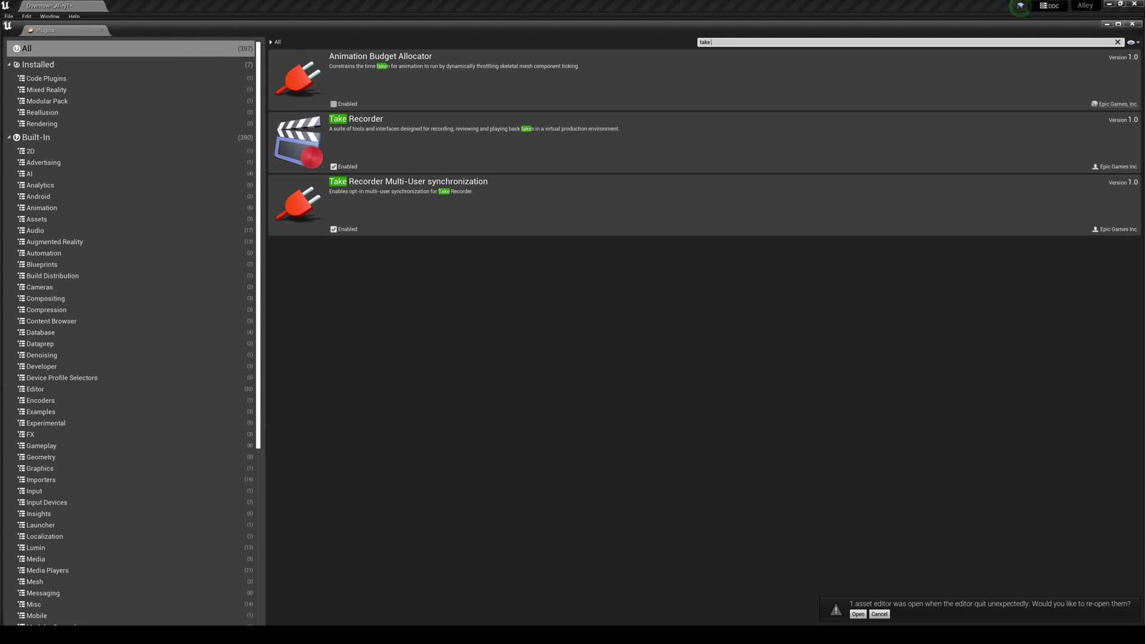
pyautogui.click(1132, 24)
# Add the BP_Phoenixwith2 actor as a recording source in the Take Recorder
pyautogui.click(772, 128)
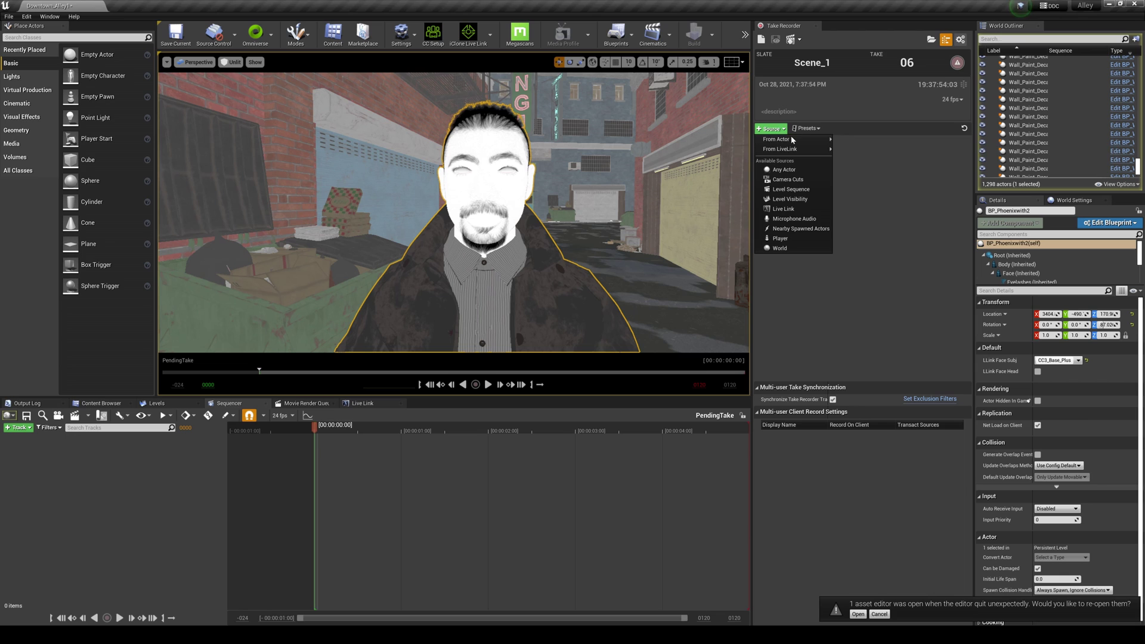
pyautogui.moveTo(793, 139)
pyautogui.click(872, 140)
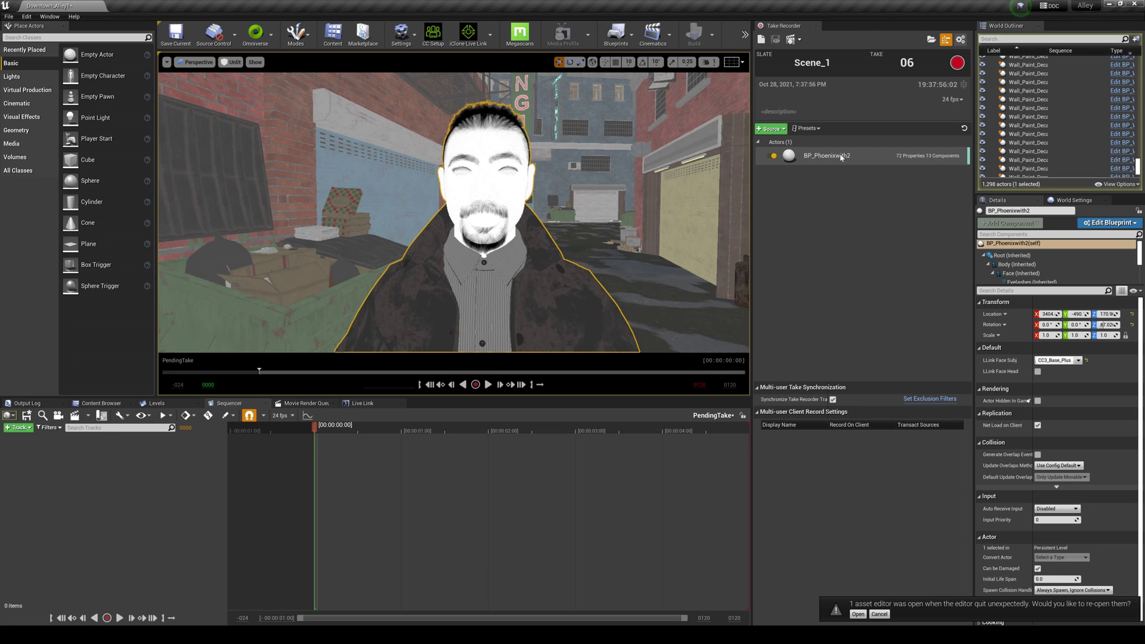
# Exclude the Torso and Legs from the recorded properties of the BP_Phoenixwith2 source
pyautogui.click(794, 155)
pyautogui.click(826, 429)
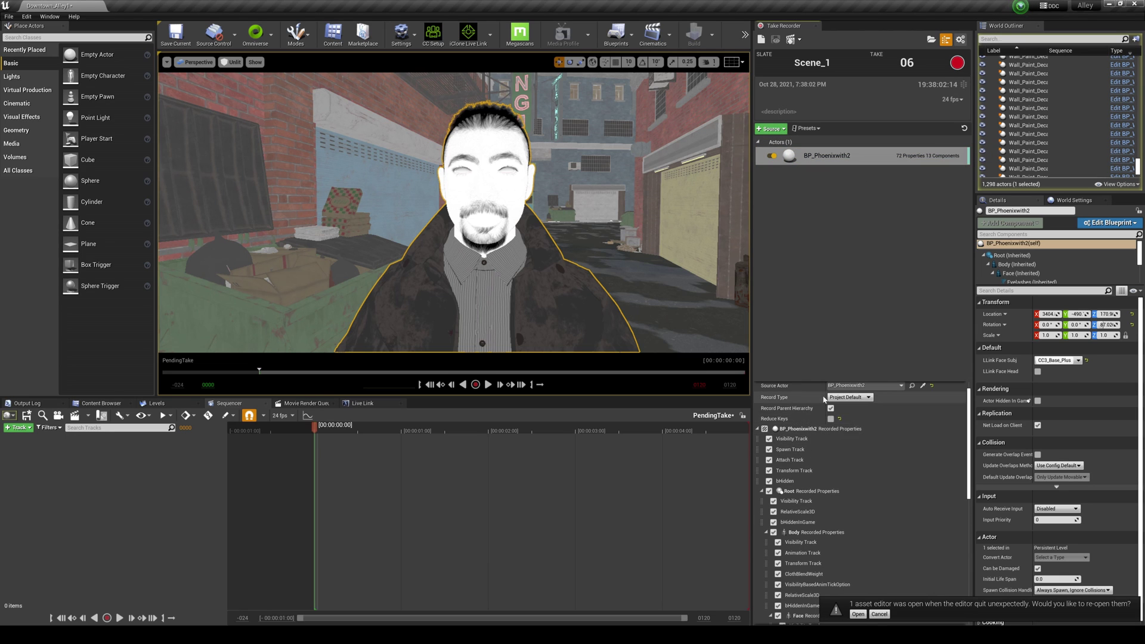
pyautogui.scroll(-5, 841, 465)
pyautogui.scroll(-2, 852, 482)
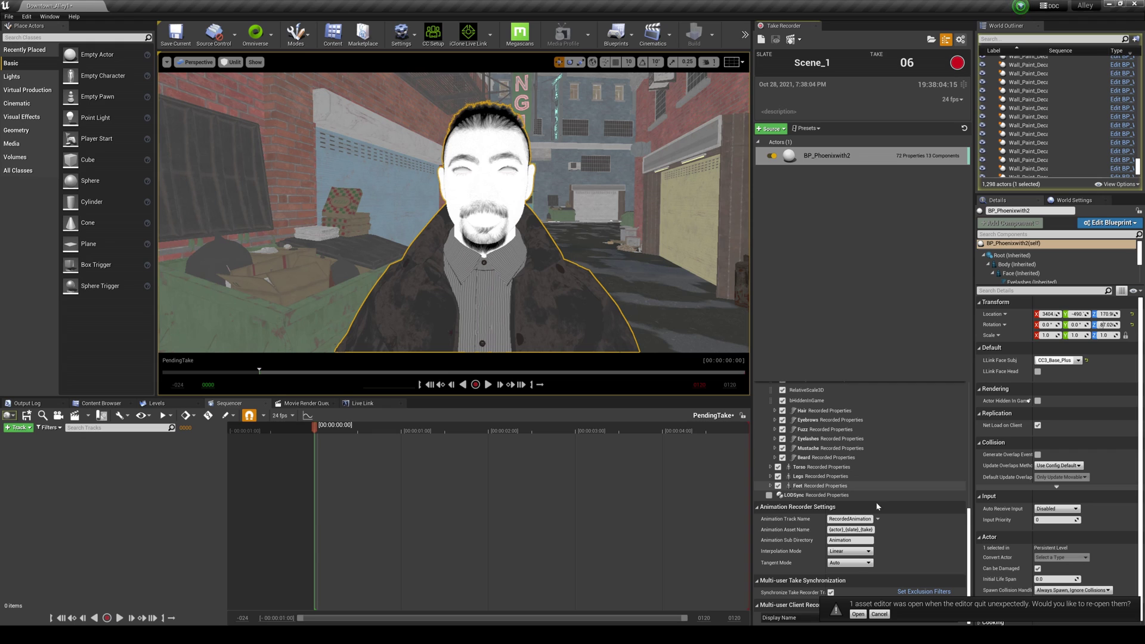
pyautogui.click(778, 467)
pyautogui.click(779, 477)
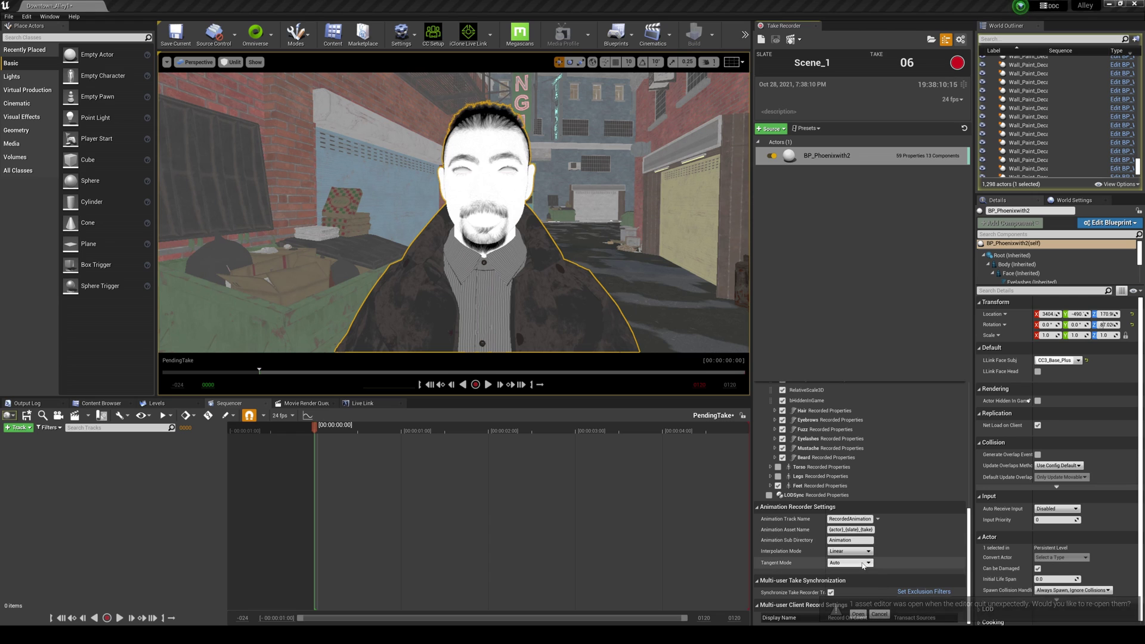
pyautogui.scroll(3, 871, 564)
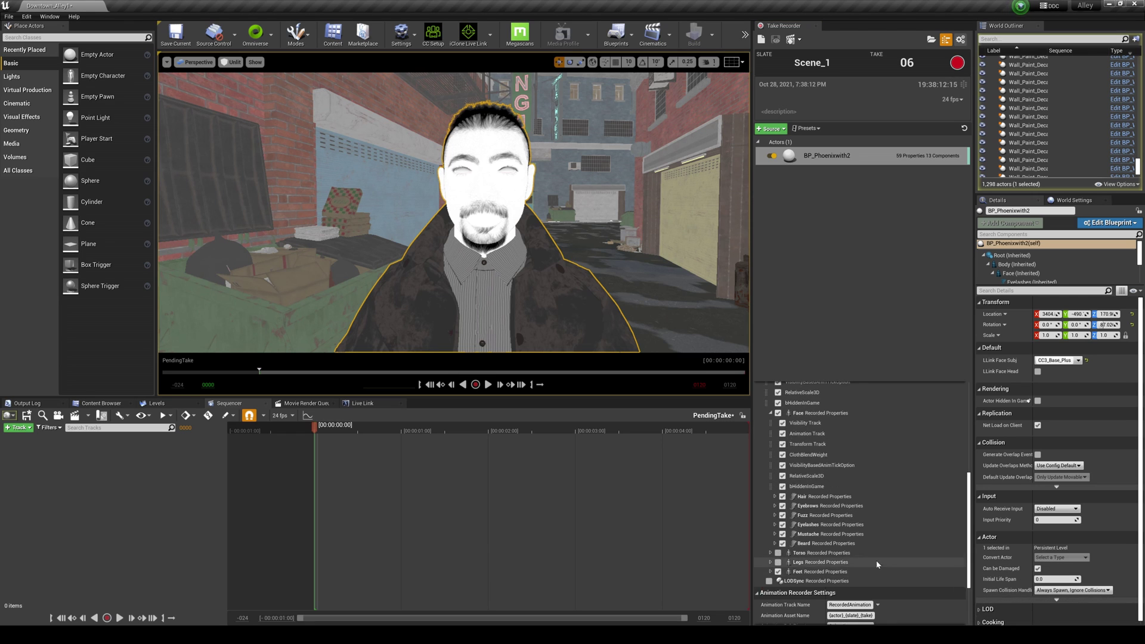
# Record take 6 of Scene_1 with the Take Recorder, stop the recording, and switch the viewport to Lit mode
pyautogui.scroll(8, 875, 546)
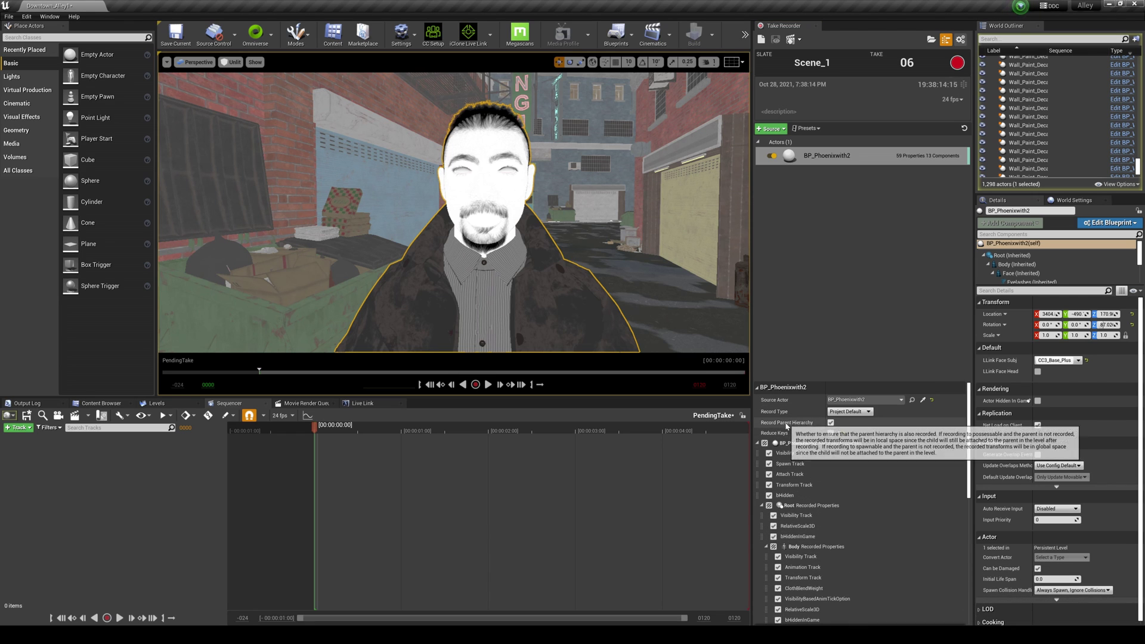
pyautogui.click(957, 63)
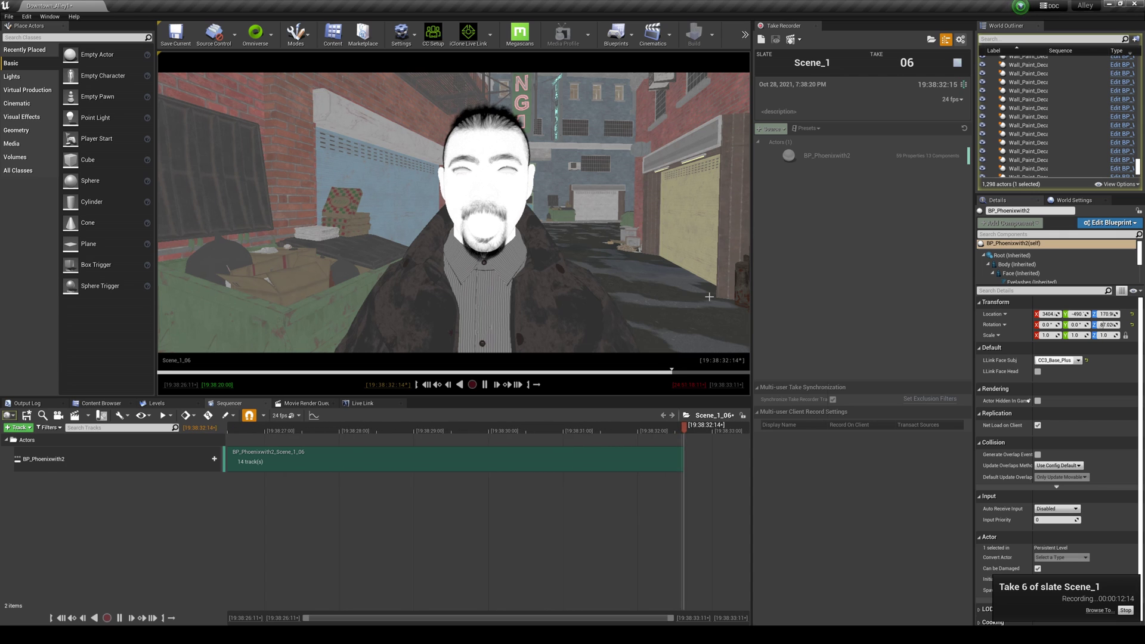
pyautogui.click(957, 63)
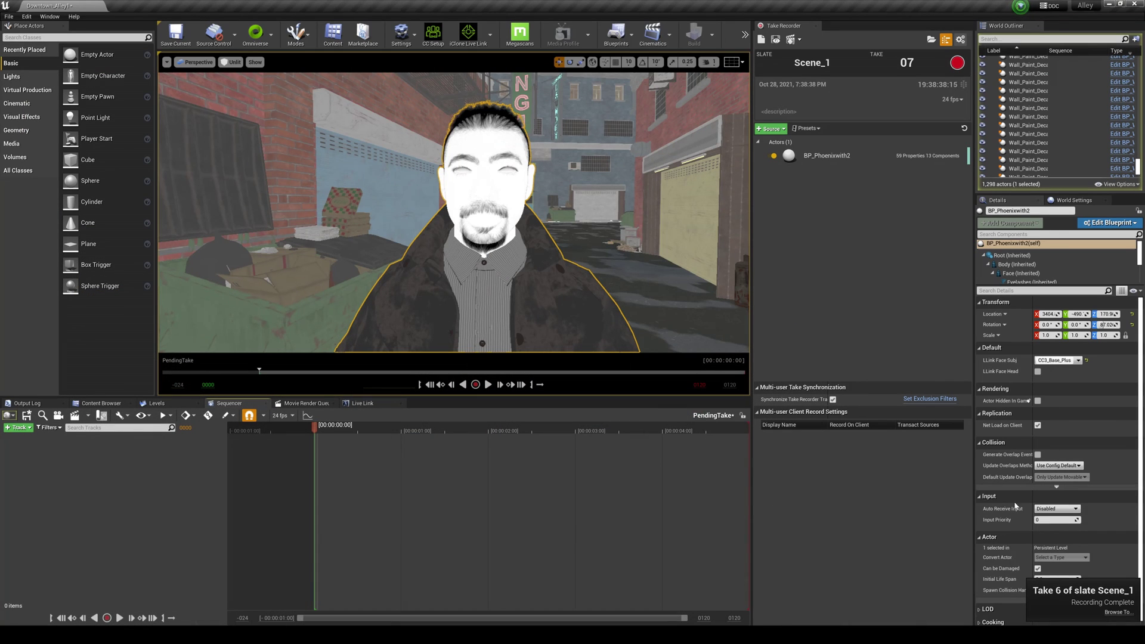
pyautogui.click(233, 62)
pyautogui.click(250, 84)
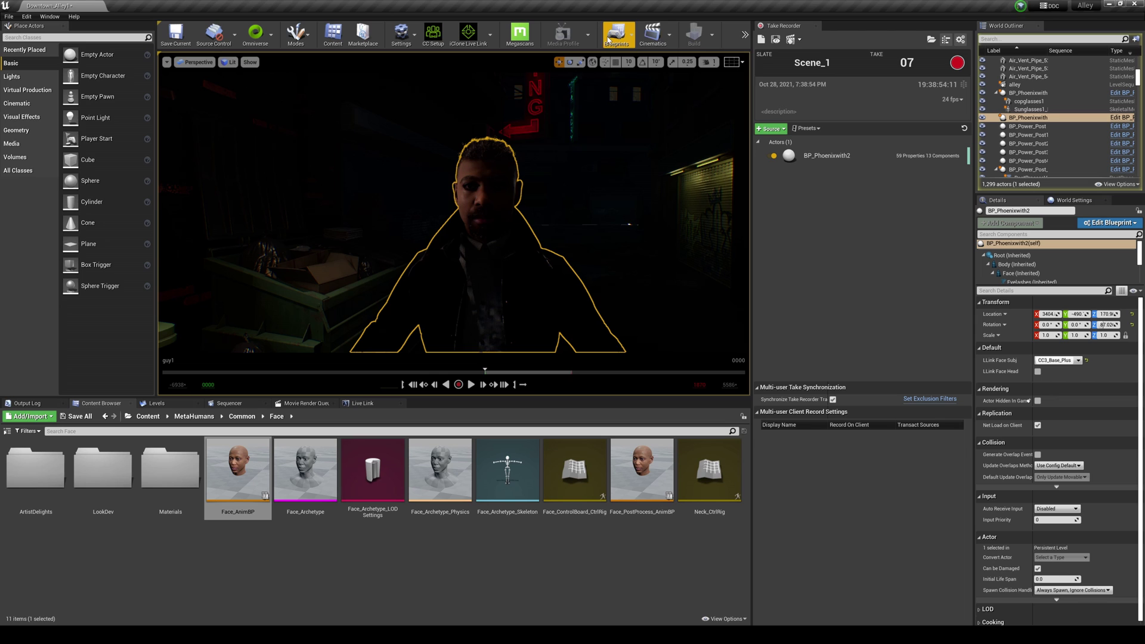
# Create a new level sequence named tutoril in the Content folder
pyautogui.click(652, 35)
pyautogui.click(686, 56)
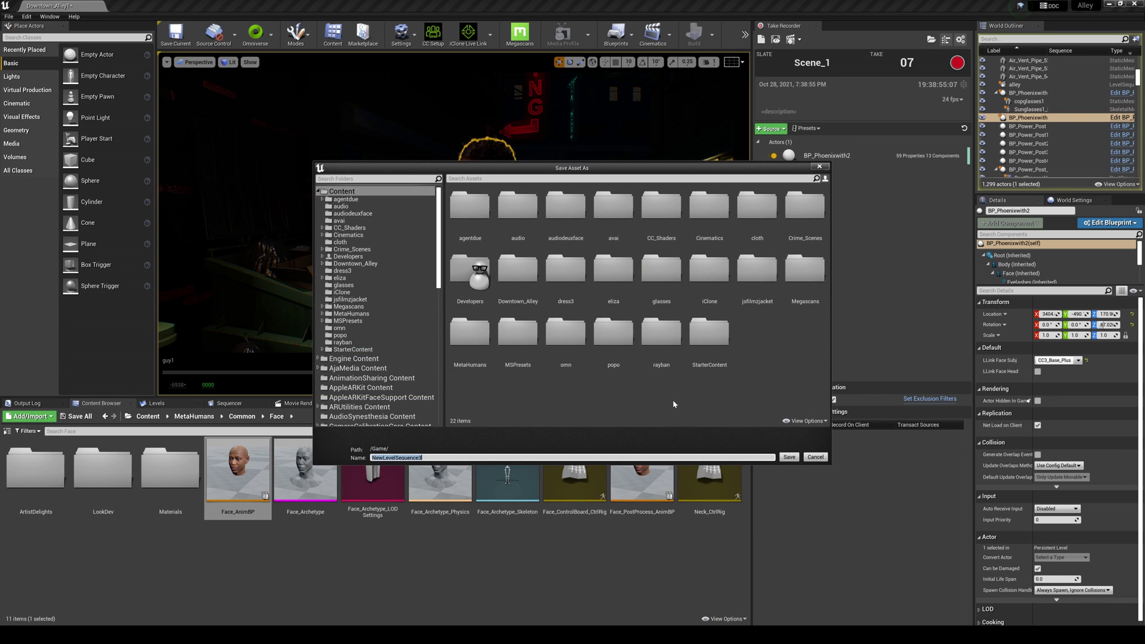
pyautogui.write('tutoril')
pyautogui.press('Return')
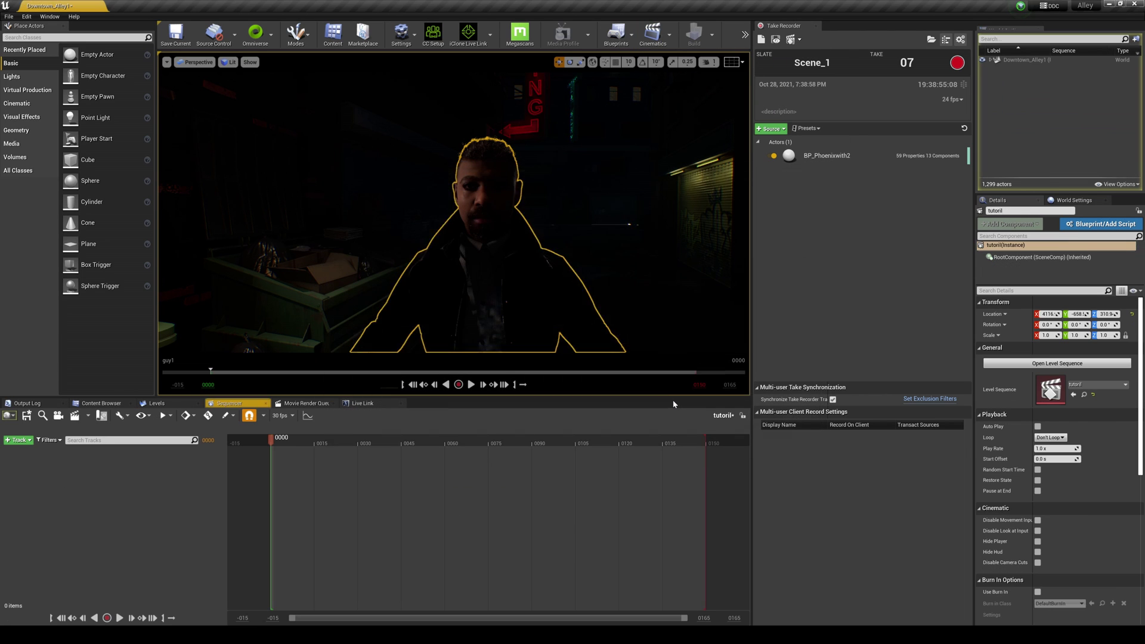
# Add the BP_Phoenixwith2 actor to the tutoril sequence as a track
pyautogui.click(493, 292)
pyautogui.click(19, 427)
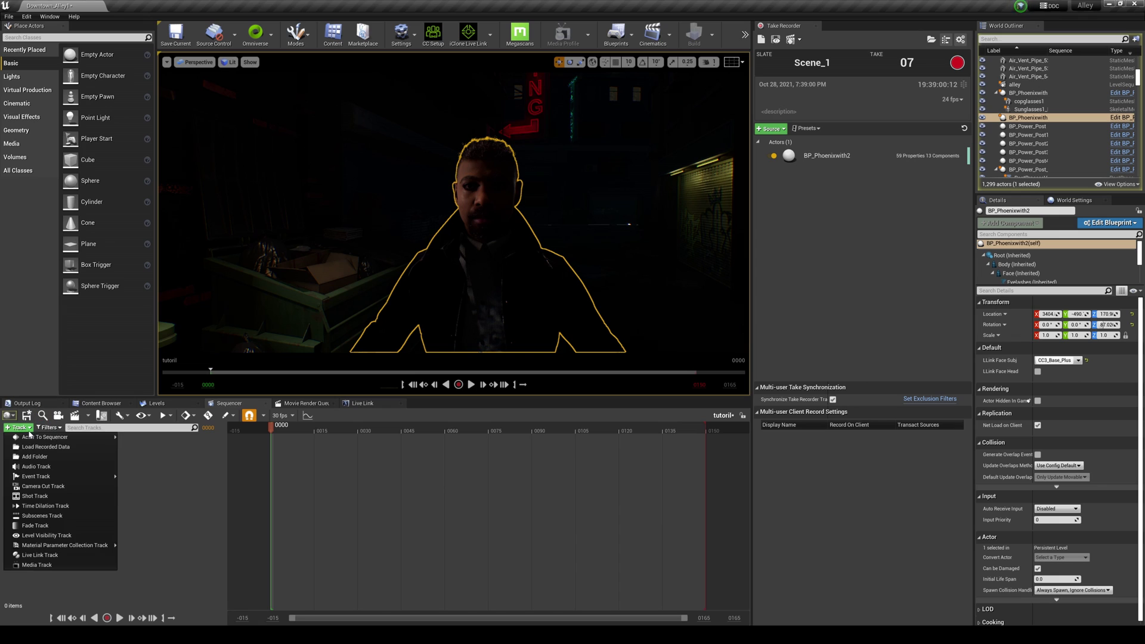
pyautogui.moveTo(48, 437)
pyautogui.click(160, 432)
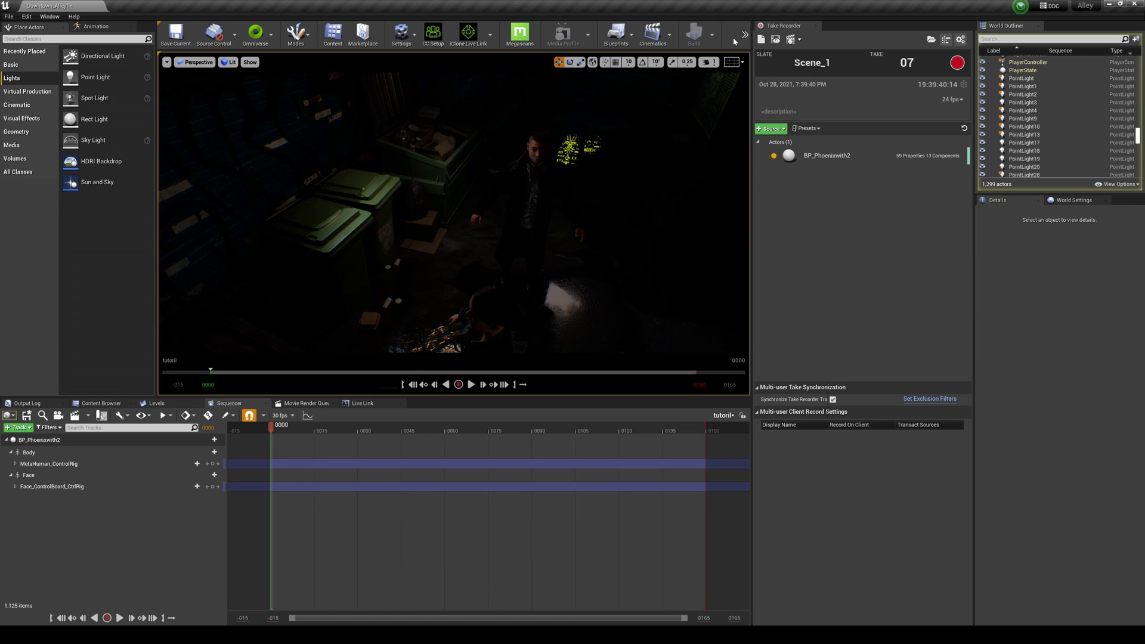
# Stop the running play session of the level and hide the editor icons in the viewport with Game View
pyautogui.click(745, 35)
pyautogui.click(765, 63)
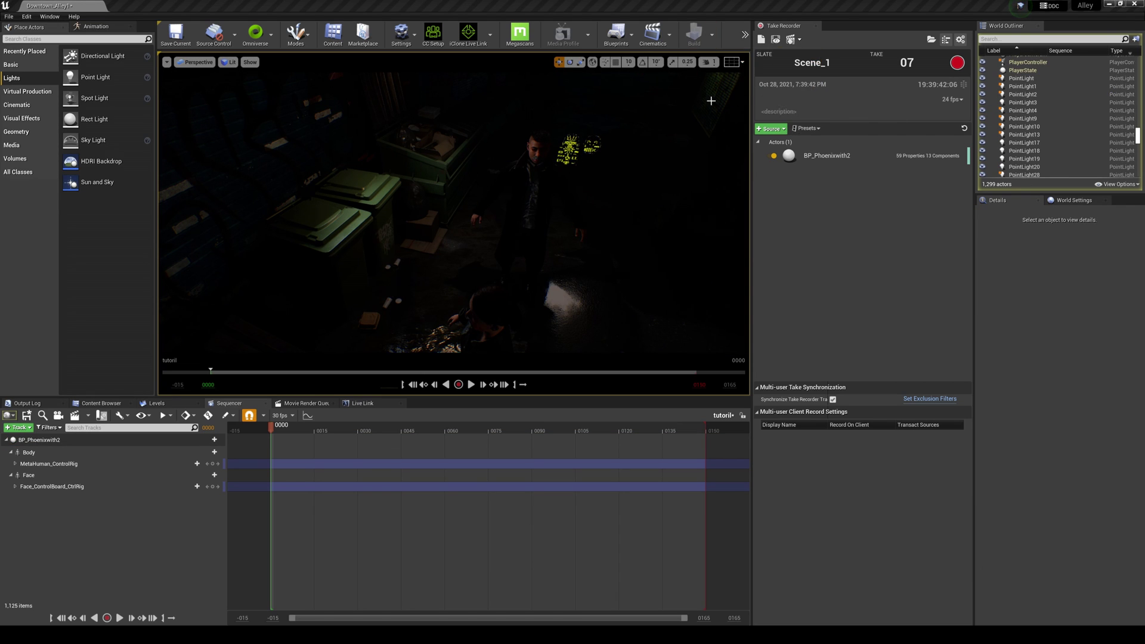
pyautogui.click(1112, 6)
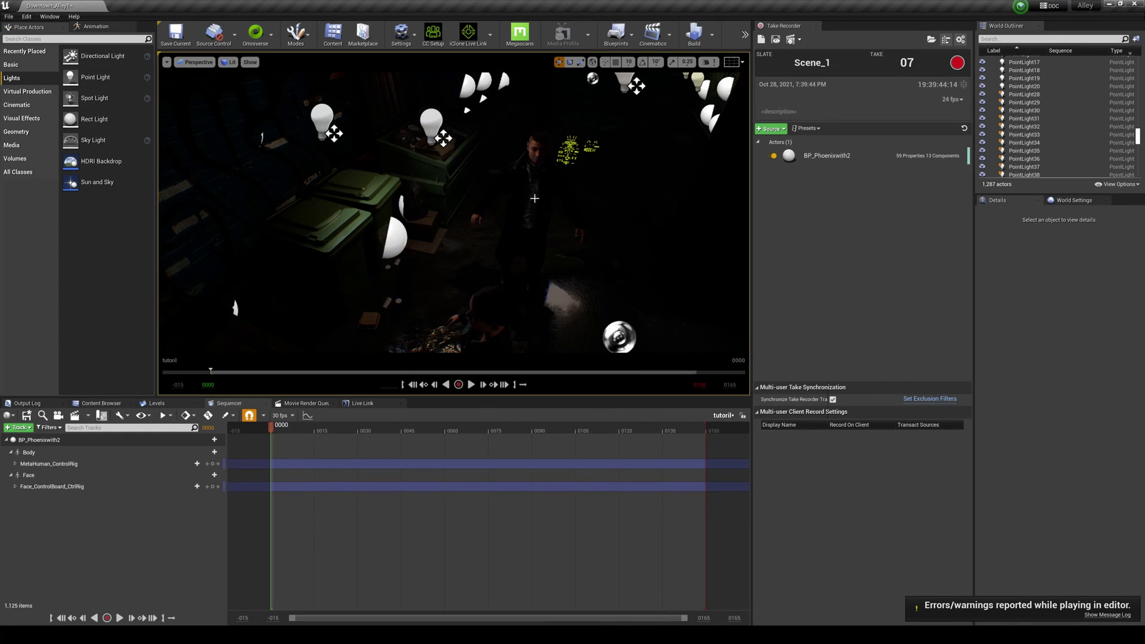
pyautogui.press('g')
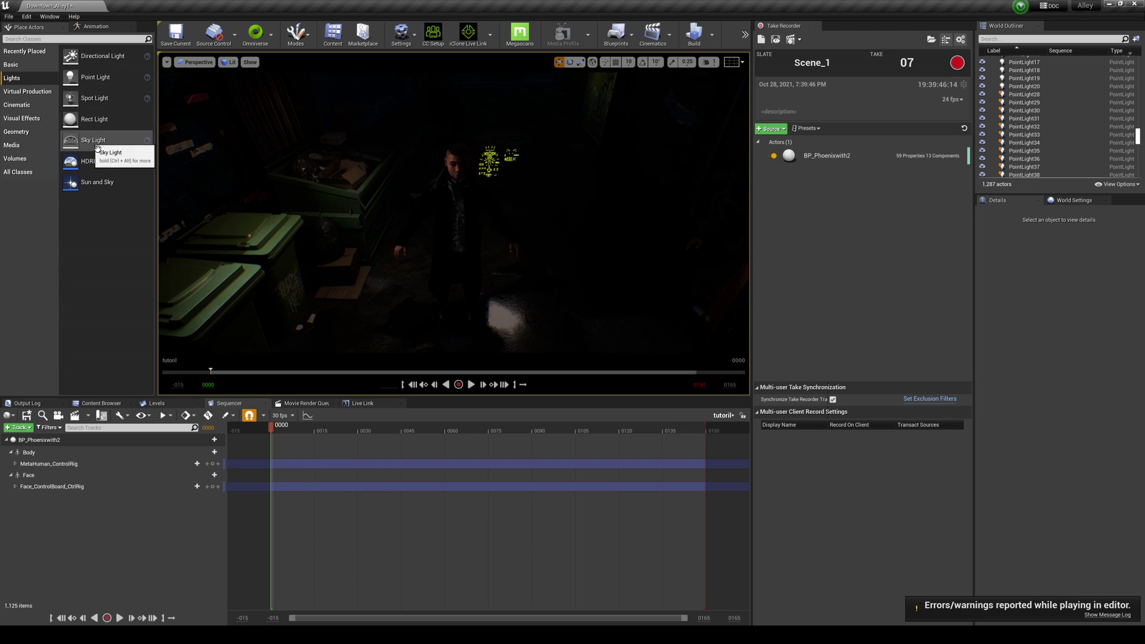
# Place a Rect Light near the MetaHuman, and move and rotate it so that it lights his face
pyautogui.moveTo(92, 121); pyautogui.dragTo(384, 211)
pyautogui.press('e')
pyautogui.press('w')
pyautogui.moveTo(396, 210); pyautogui.dragTo(326, 210, button='right')
pyautogui.moveTo(292, 191); pyautogui.dragTo(365, 141)
pyautogui.moveTo(369, 143); pyautogui.dragTo(377, 126, button='right')
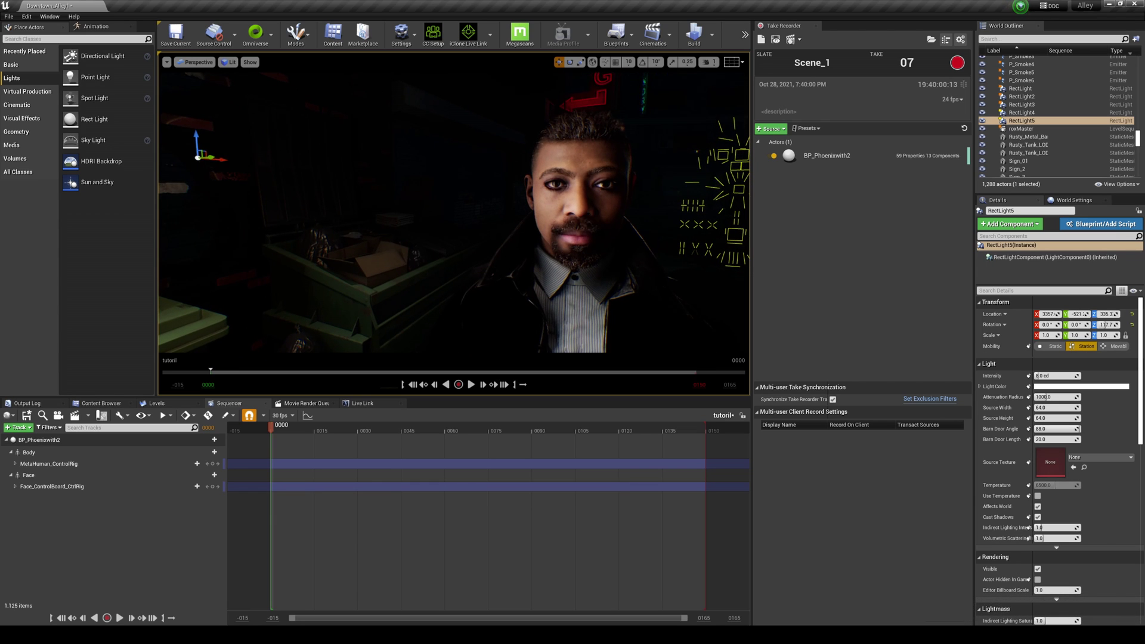
# Open the face mesh through the BP_Phoenixwith2 character's Blueprint and look through its material slots down to the LOD 0 settings
pyautogui.click(594, 219)
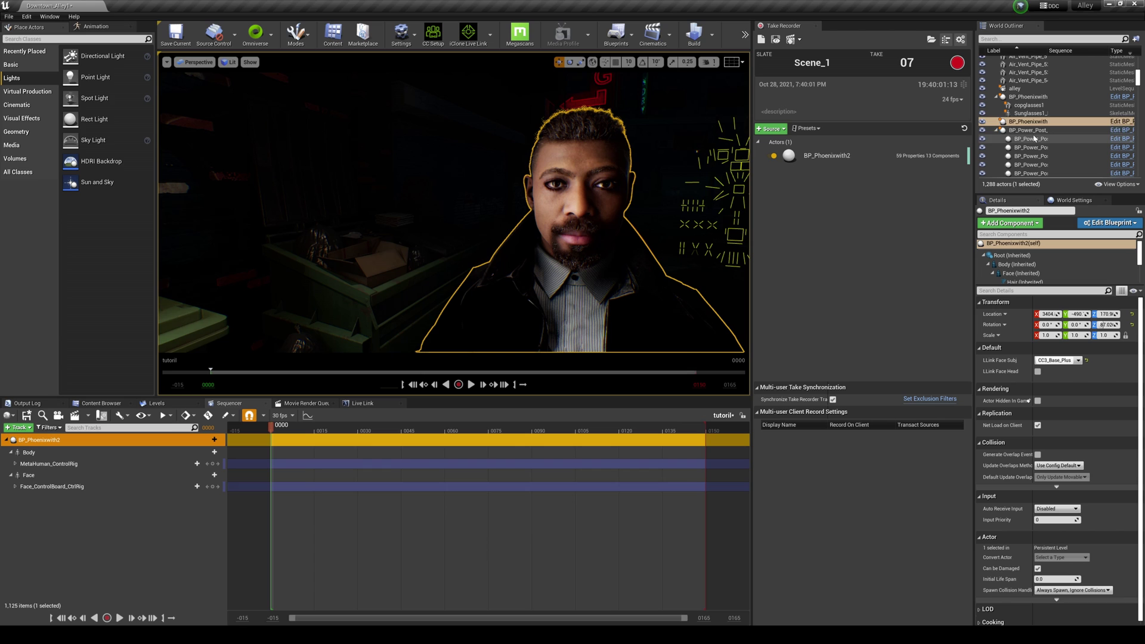
pyautogui.click(1122, 122)
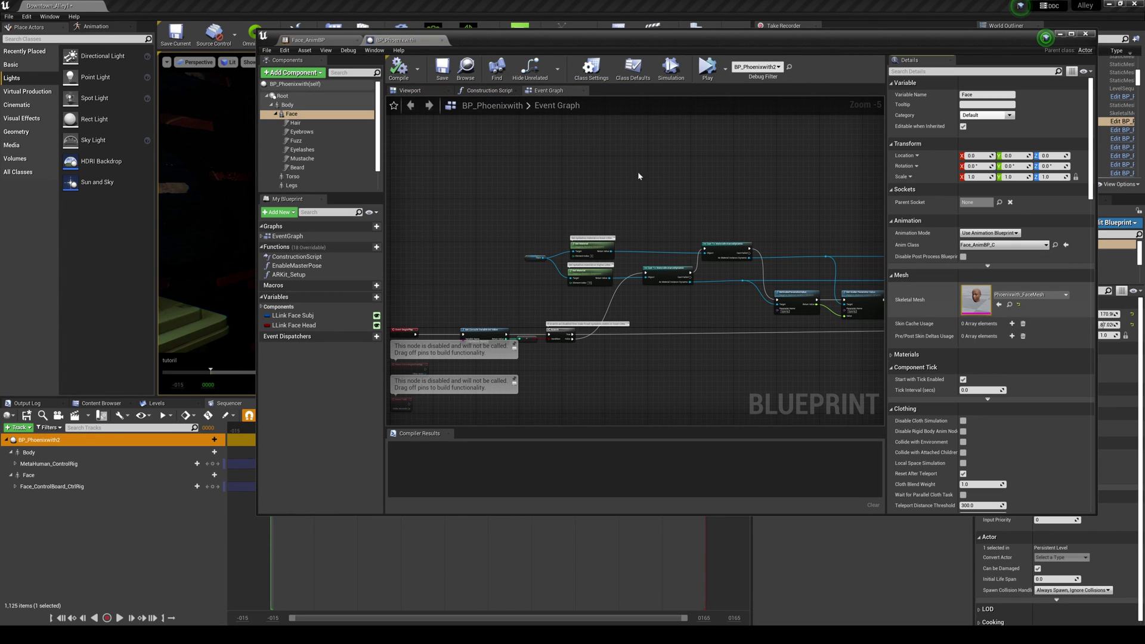
pyautogui.scroll(-6, 462, 353)
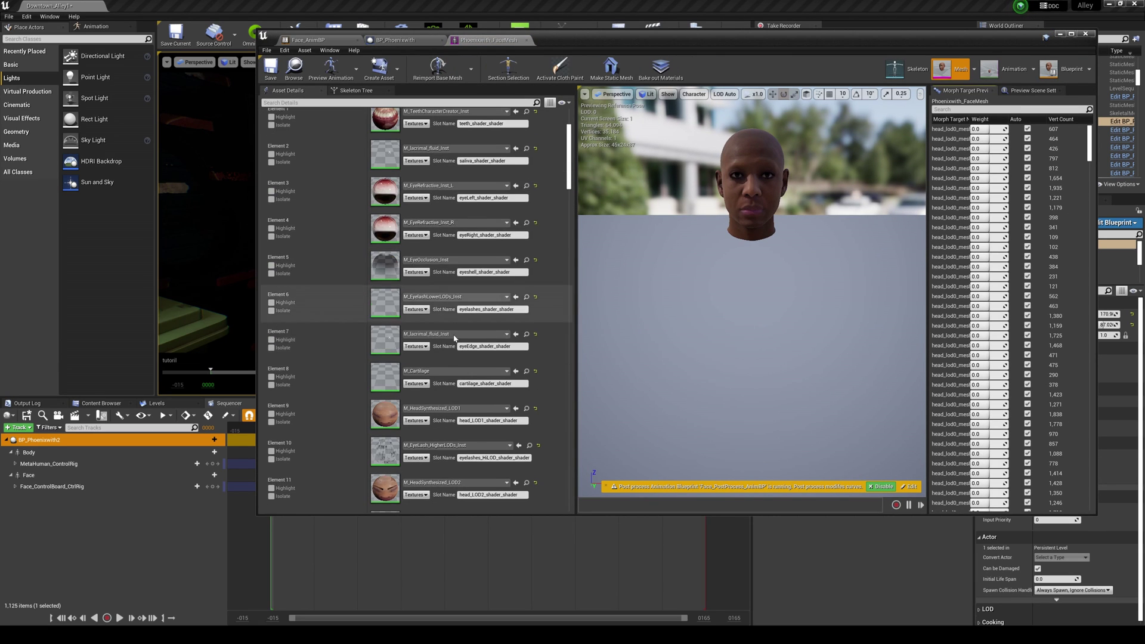
pyautogui.scroll(-1, 462, 353)
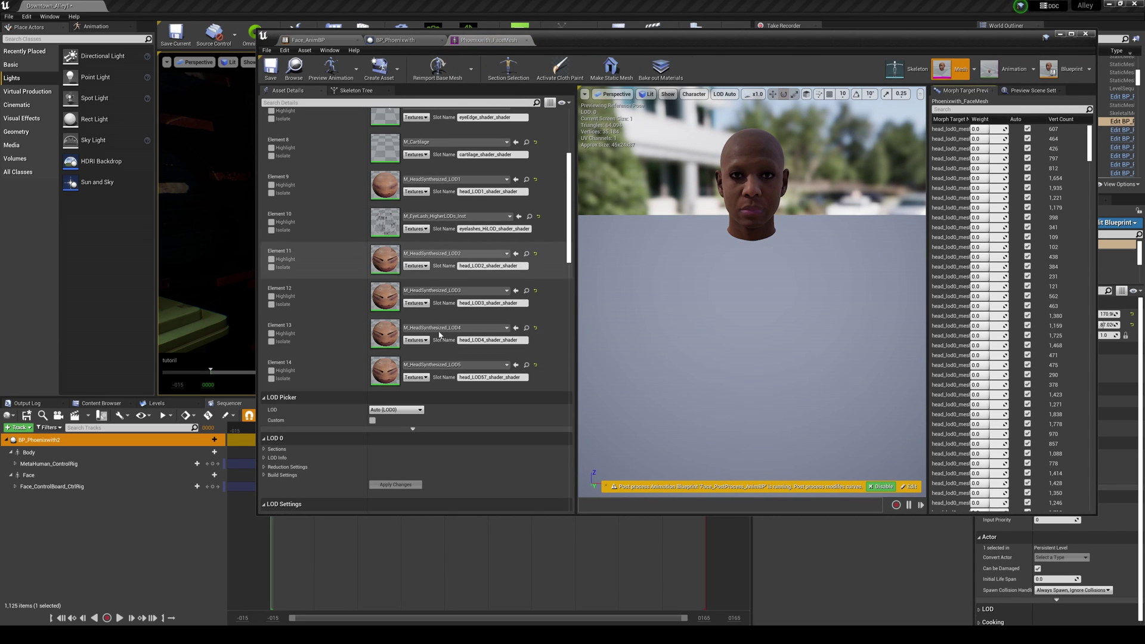
pyautogui.scroll(3, 462, 353)
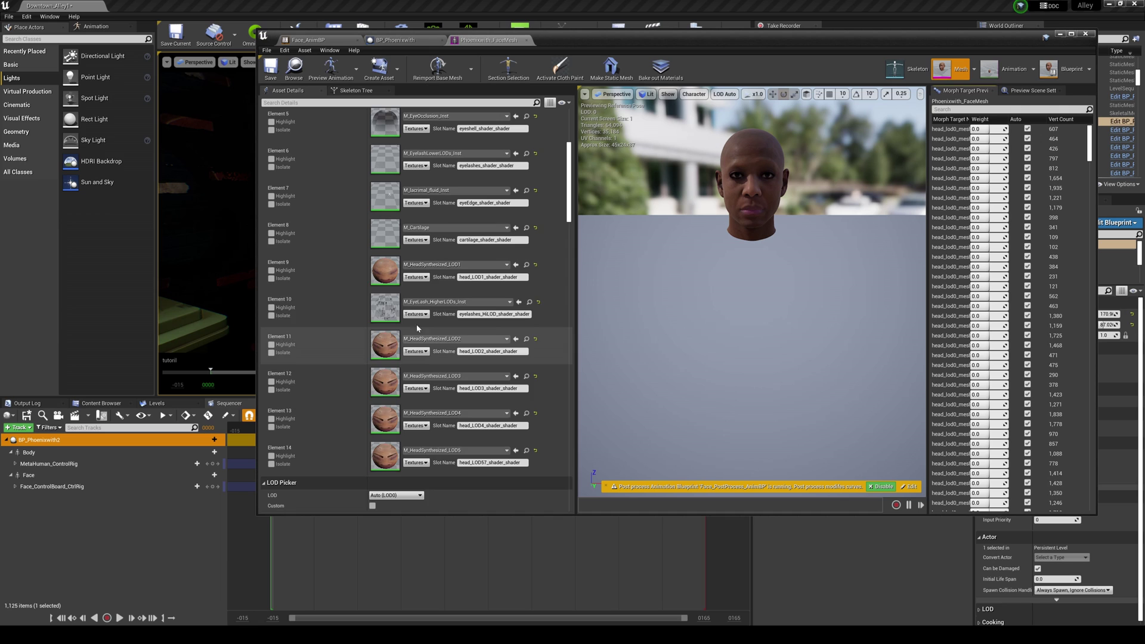
pyautogui.scroll(-2, 468, 409)
pyautogui.scroll(-4, 468, 409)
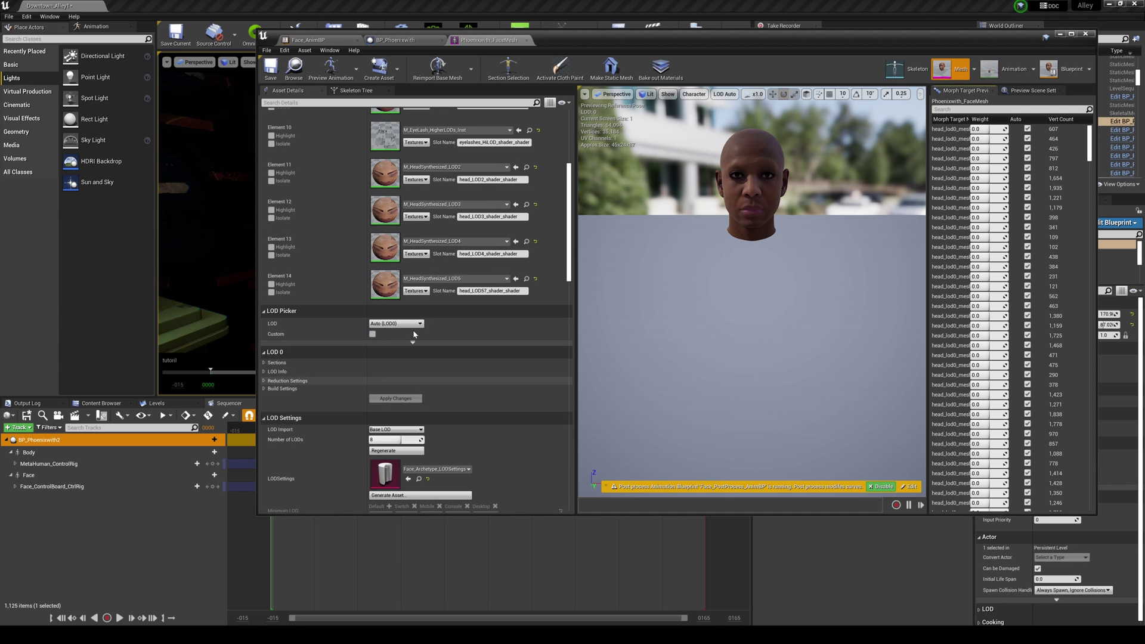
# Expand the LOD 0 sections of the face mesh and turn off Cast Shadows for one of them
pyautogui.click(277, 362)
pyautogui.scroll(-15, 504, 392)
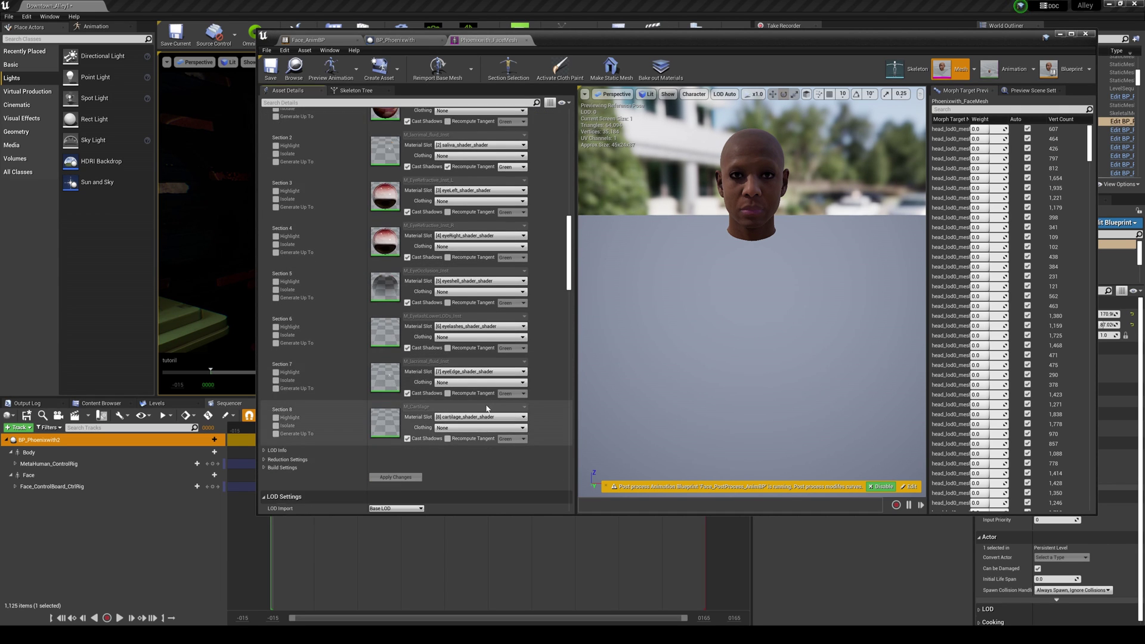
pyautogui.click(408, 277)
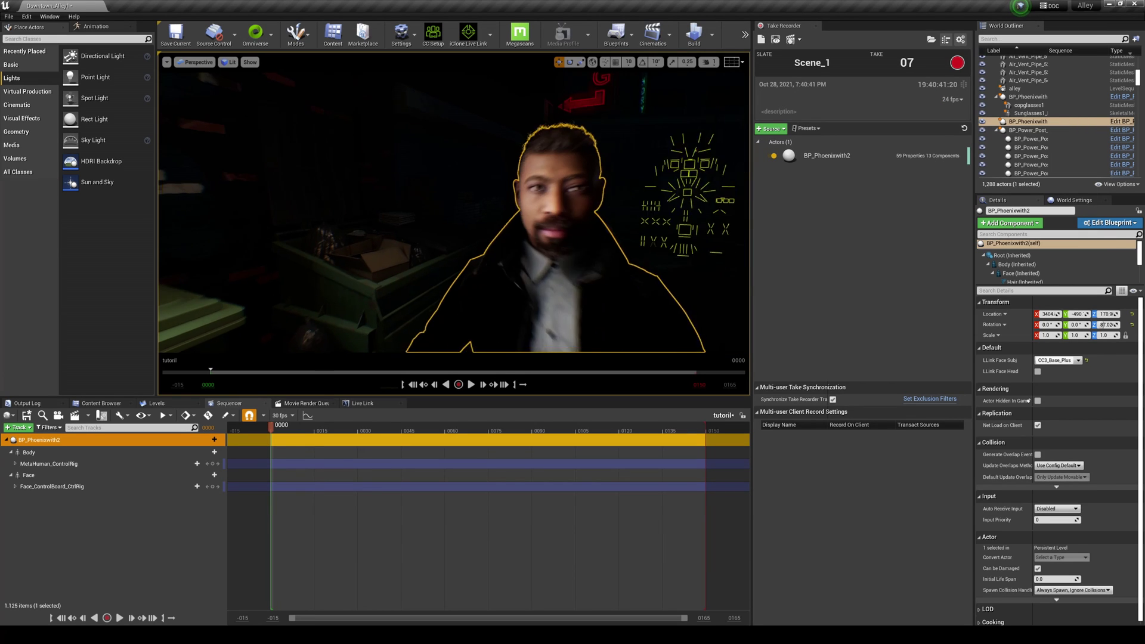
# Delete the Face_ControlBoard_CtrlRig track from Face and add the recorded BP_Phoenixwith2_Scene_1_06_0 animation to it
pyautogui.click(29, 476)
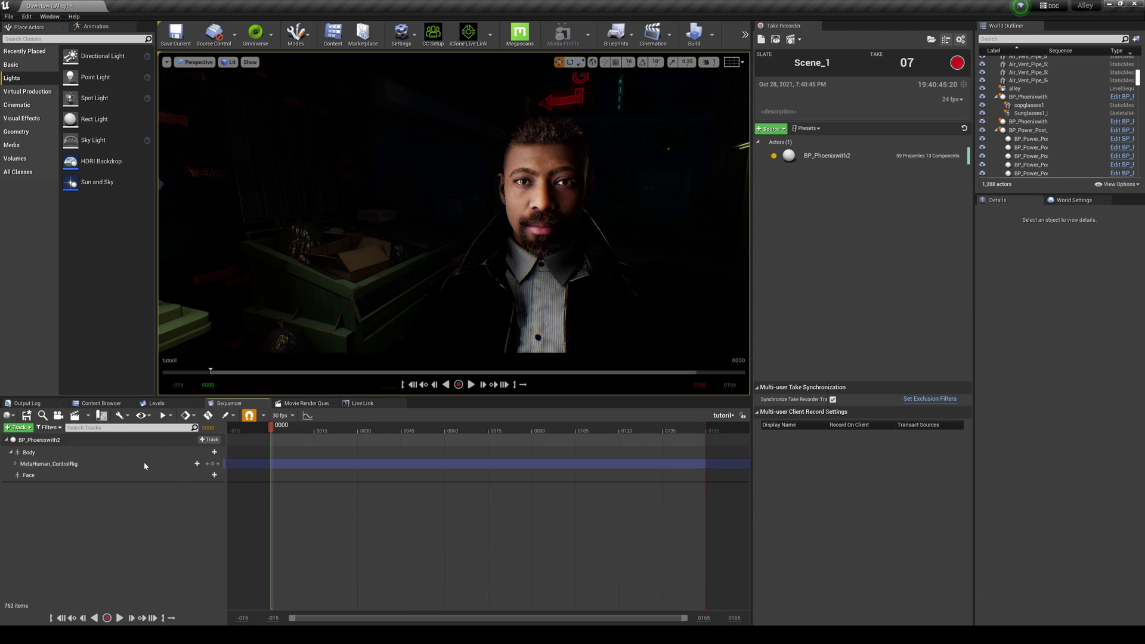
pyautogui.click(210, 475)
pyautogui.moveTo(257, 36)
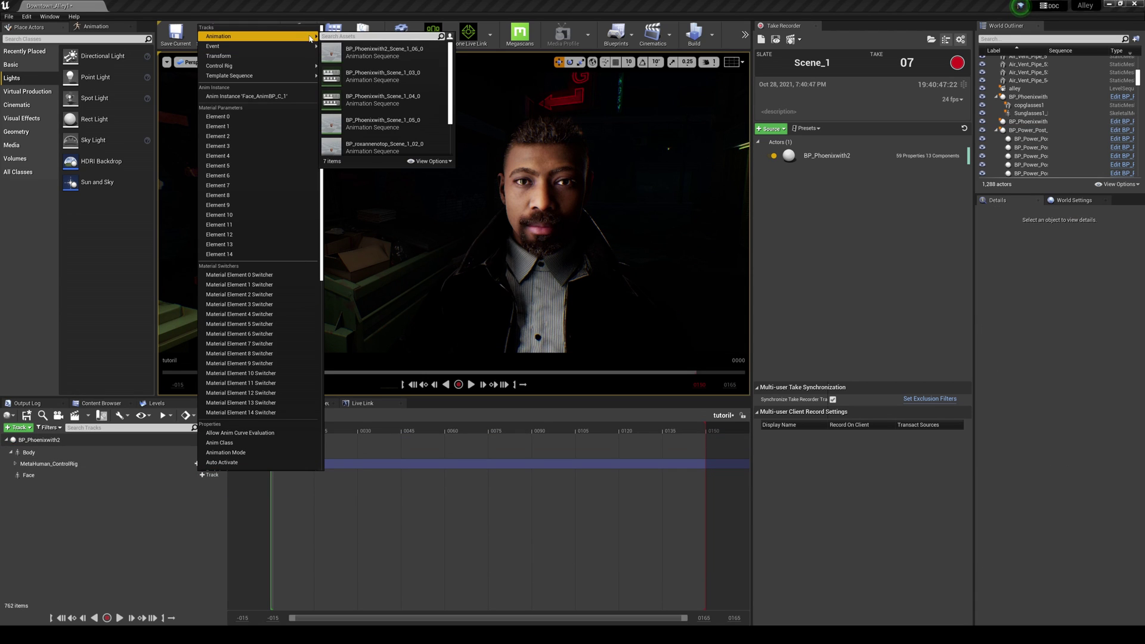
pyautogui.click(426, 64)
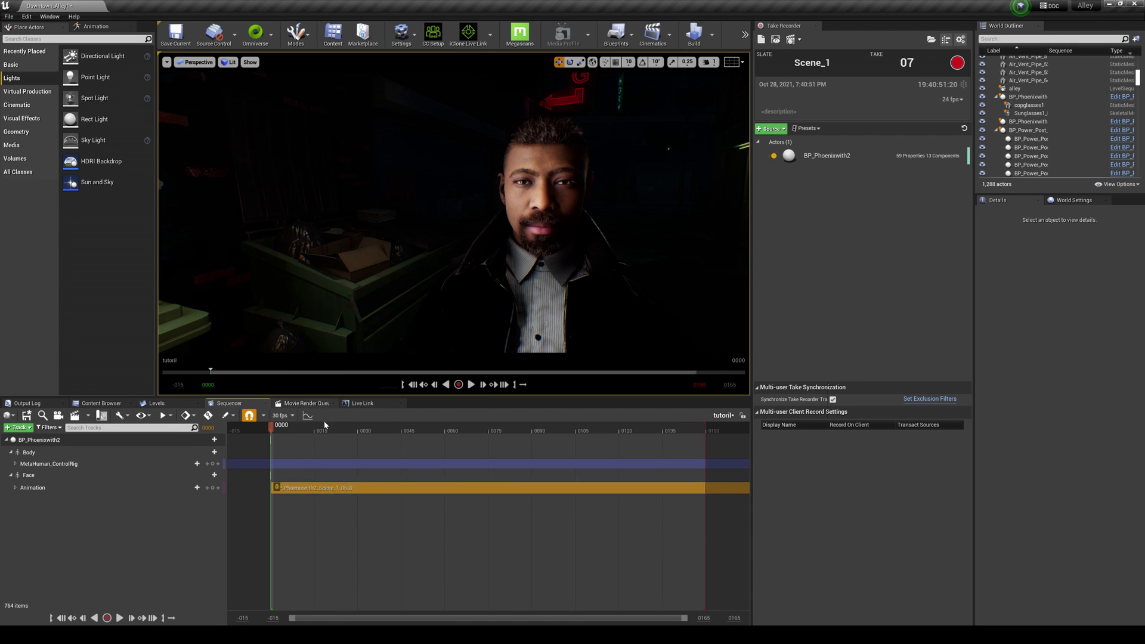
# Play the recorded face animation, extend the sequence's playback range beyond the clip's end, and return the playhead to frame 135
pyautogui.click(471, 384)
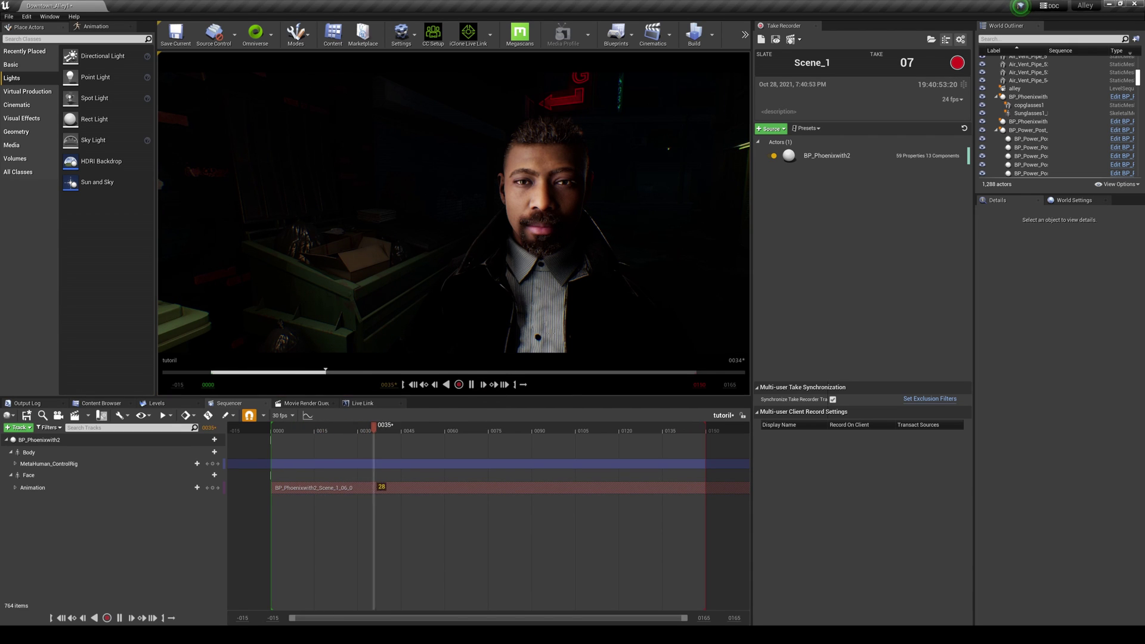
pyautogui.keyDown('ctrl'); pyautogui.scroll(-3, 573, 486); pyautogui.keyUp('ctrl')
pyautogui.keyDown('shift'); pyautogui.scroll(-4, 567, 487); pyautogui.keyUp('shift')
pyautogui.keyDown('ctrl'); pyautogui.scroll(-3, 442, 453); pyautogui.keyUp('ctrl')
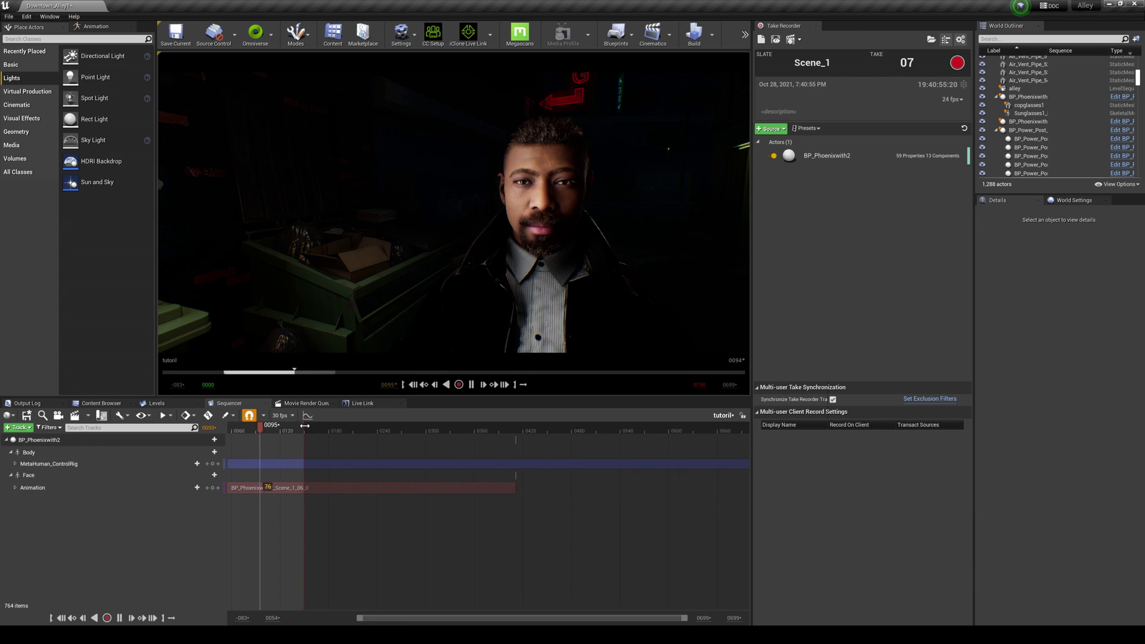
pyautogui.moveTo(304, 432); pyautogui.dragTo(613, 432)
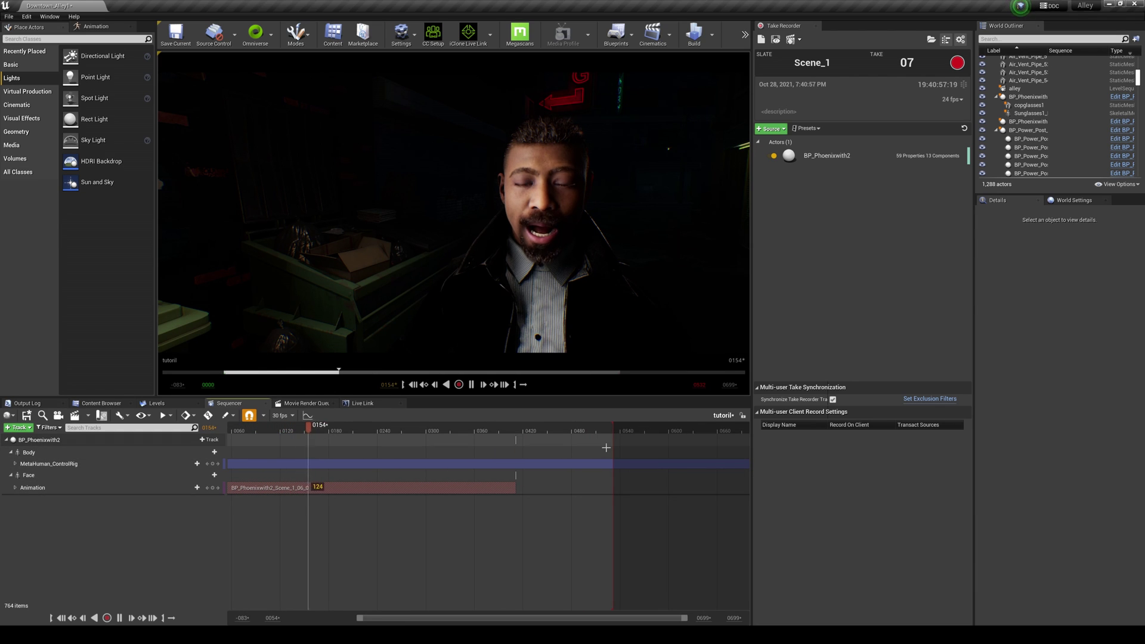
pyautogui.click(472, 385)
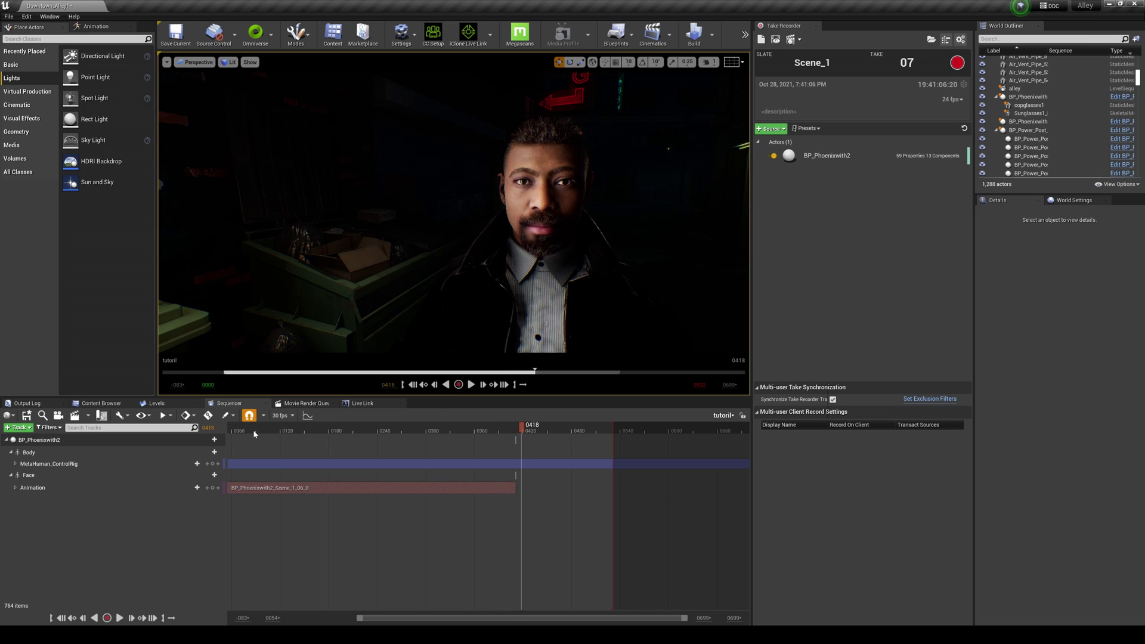
pyautogui.click(293, 430)
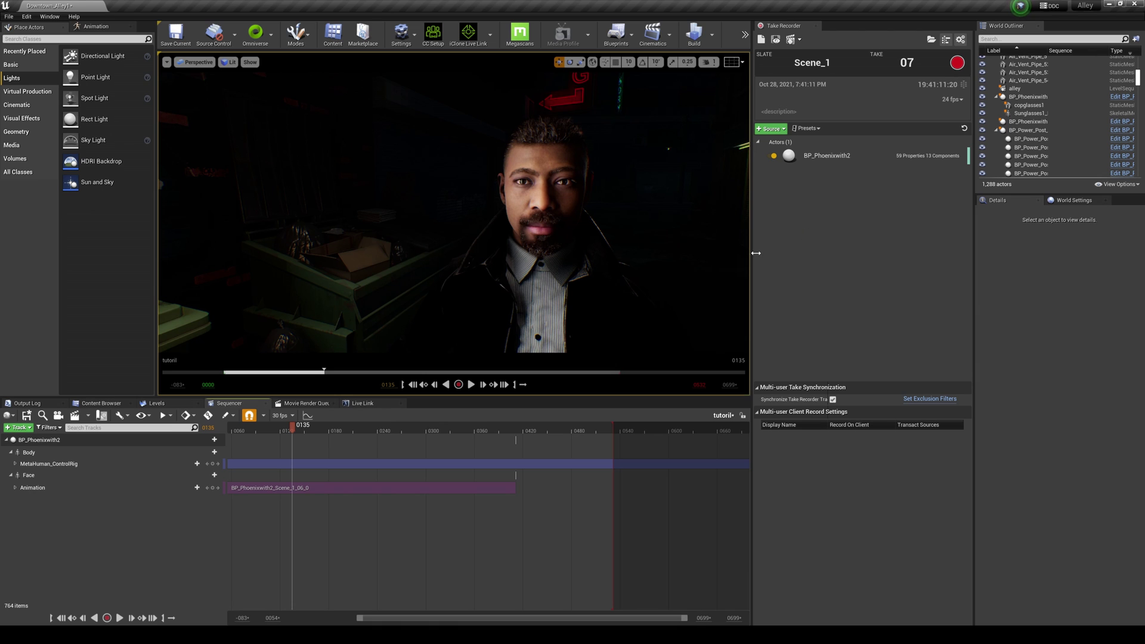
# Widen the viewport and rotate the Rect Light near the MetaHuman so that it lights his face more evenly, viewing the result without editor icons
pyautogui.moveTo(756, 253); pyautogui.dragTo(847, 253)
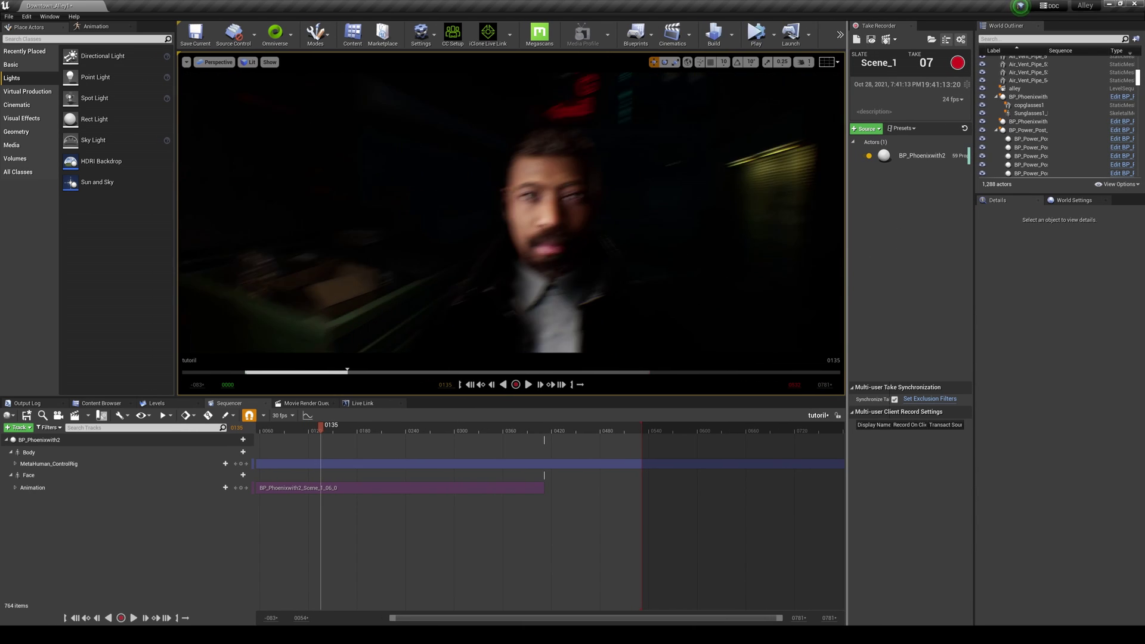
pyautogui.moveTo(531, 257)
pyautogui.mouseDown(button='right')
pyautogui.moveTo(531, 287)
pyautogui.moveTo(513, 269)
pyautogui.mouseUp(button='right')
pyautogui.press('g')
pyautogui.click(466, 198)
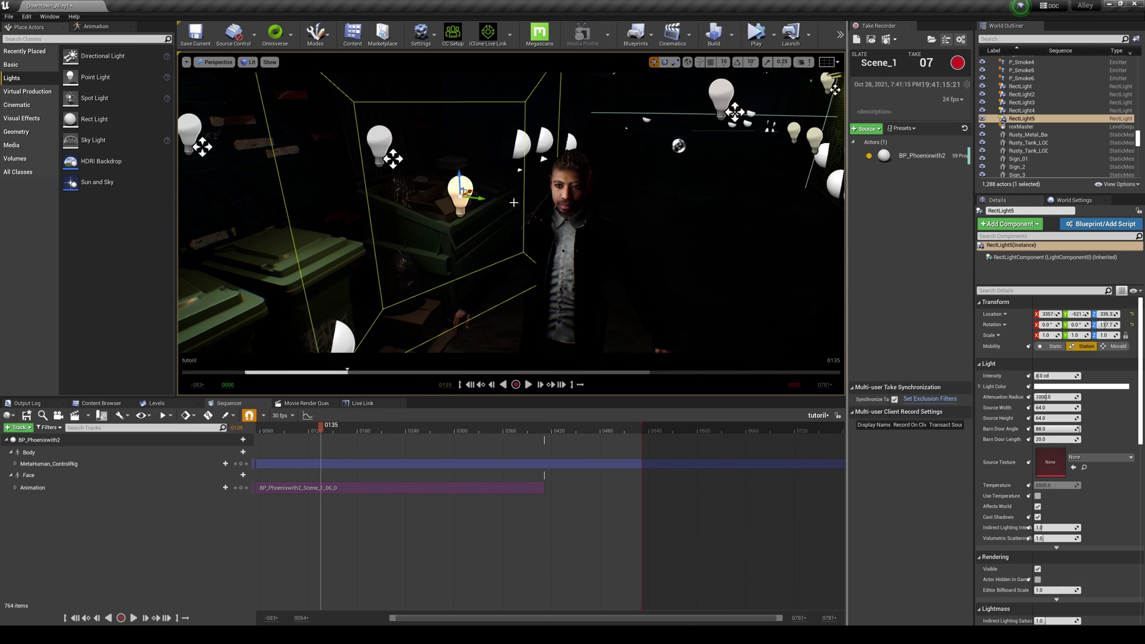
pyautogui.moveTo(557, 225)
pyautogui.mouseDown(button='right')
pyautogui.moveTo(525, 253)
pyautogui.moveTo(558, 225)
pyautogui.mouseUp(button='right')
pyautogui.press('e')
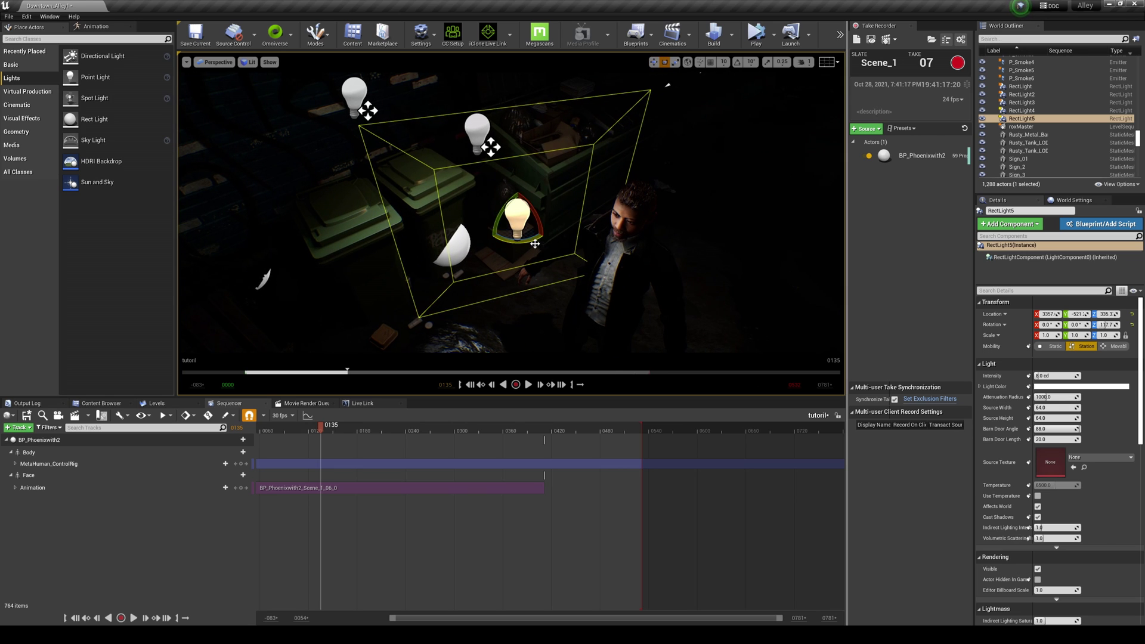
pyautogui.moveTo(535, 243); pyautogui.dragTo(570, 242)
pyautogui.press('w')
pyautogui.moveTo(570, 242); pyautogui.dragTo(618, 158, button='right')
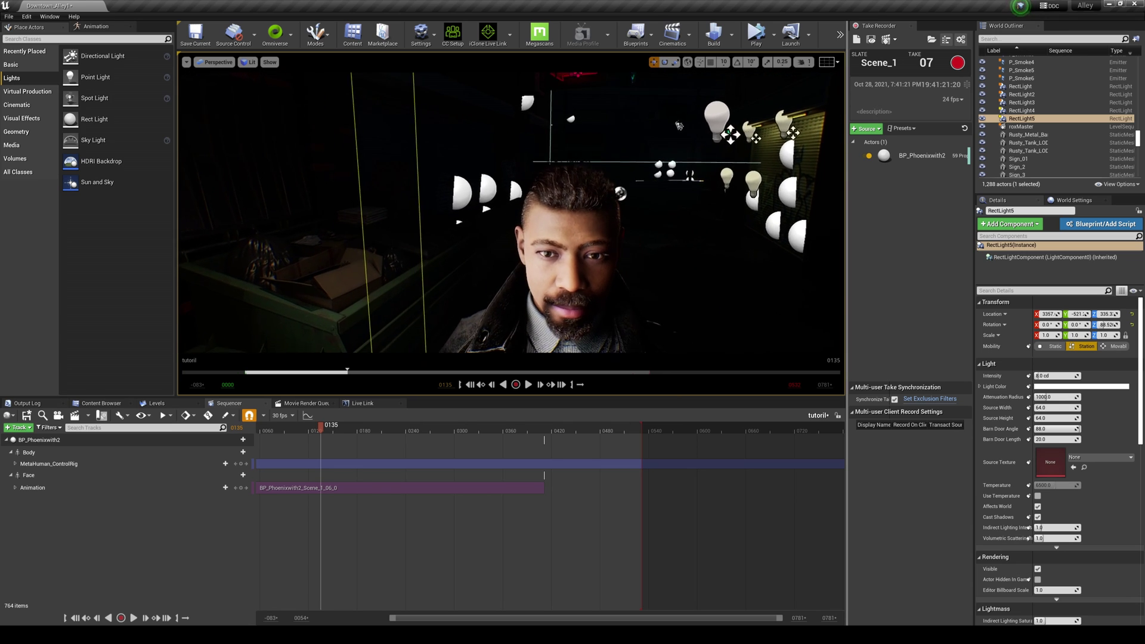
pyautogui.press('g')
pyautogui.moveTo(583, 263)
pyautogui.mouseDown(button='right')
pyautogui.moveTo(570, 304)
pyautogui.moveTo(583, 263)
pyautogui.mouseUp(button='right')
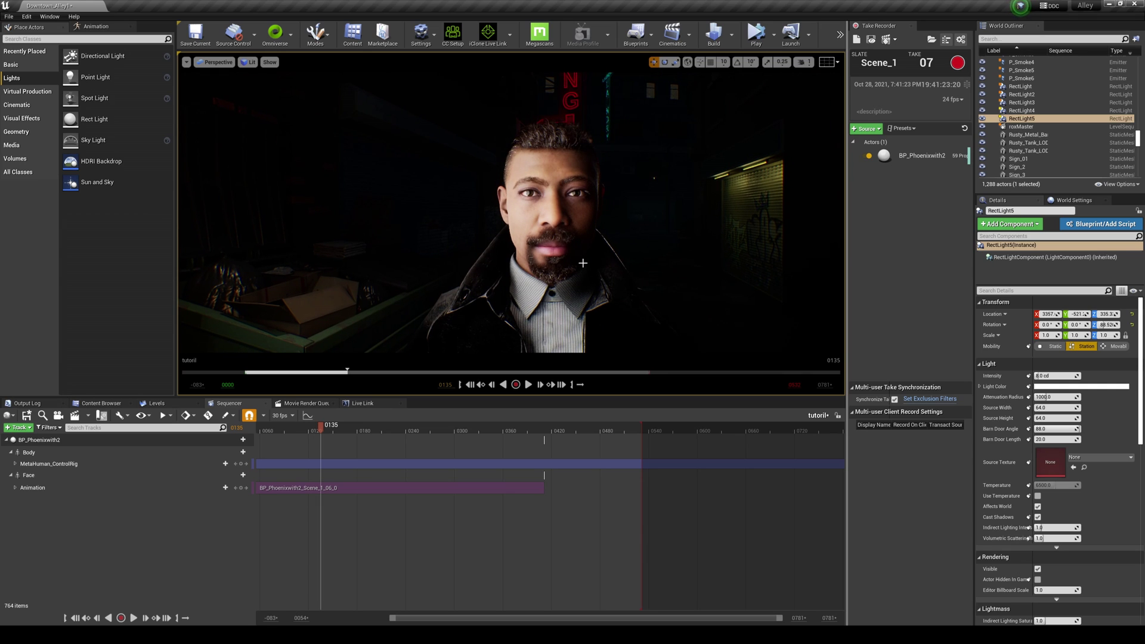